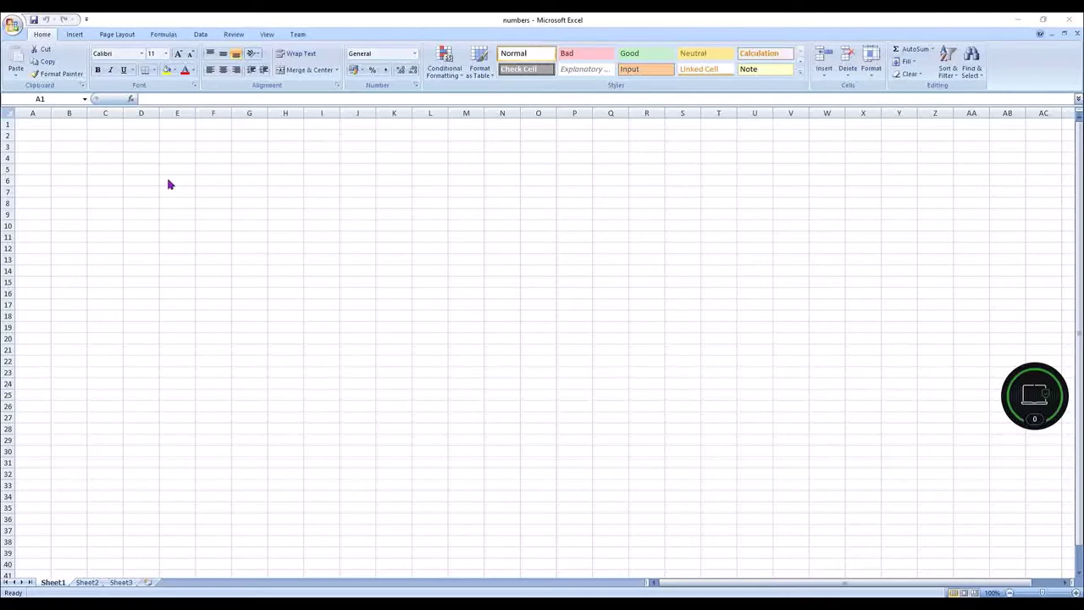
# Select cells A1 and B5, the block A1:E3, and then E21
pyautogui.click(39, 127)
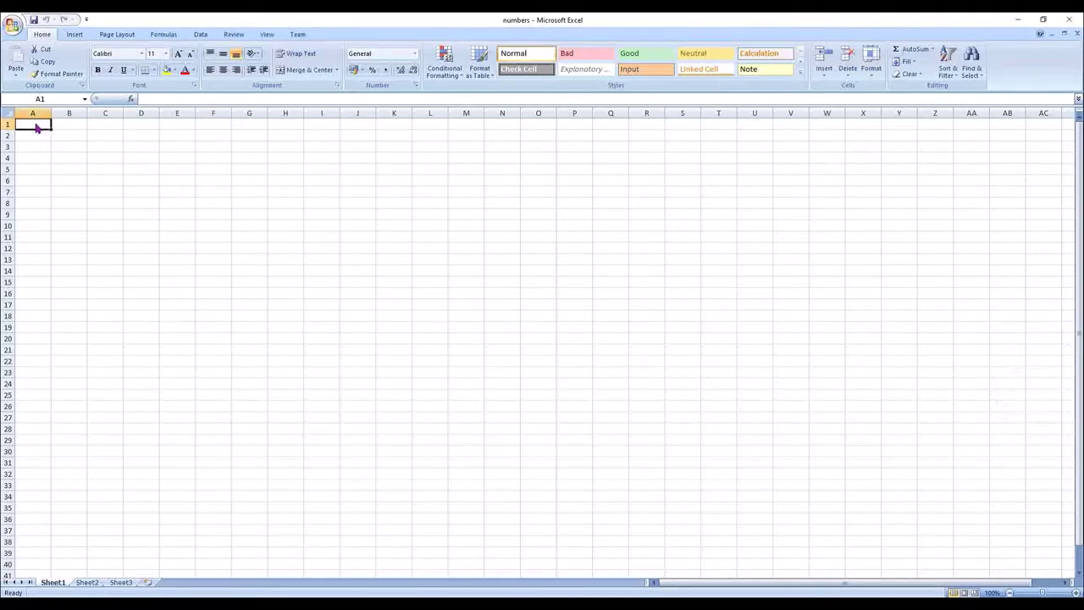
pyautogui.click(57, 171)
pyautogui.moveTo(27, 123)
pyautogui.mouseDown()
pyautogui.moveTo(161, 142)
pyautogui.moveTo(380, 276)
pyautogui.mouseUp()
pyautogui.click(176, 351)
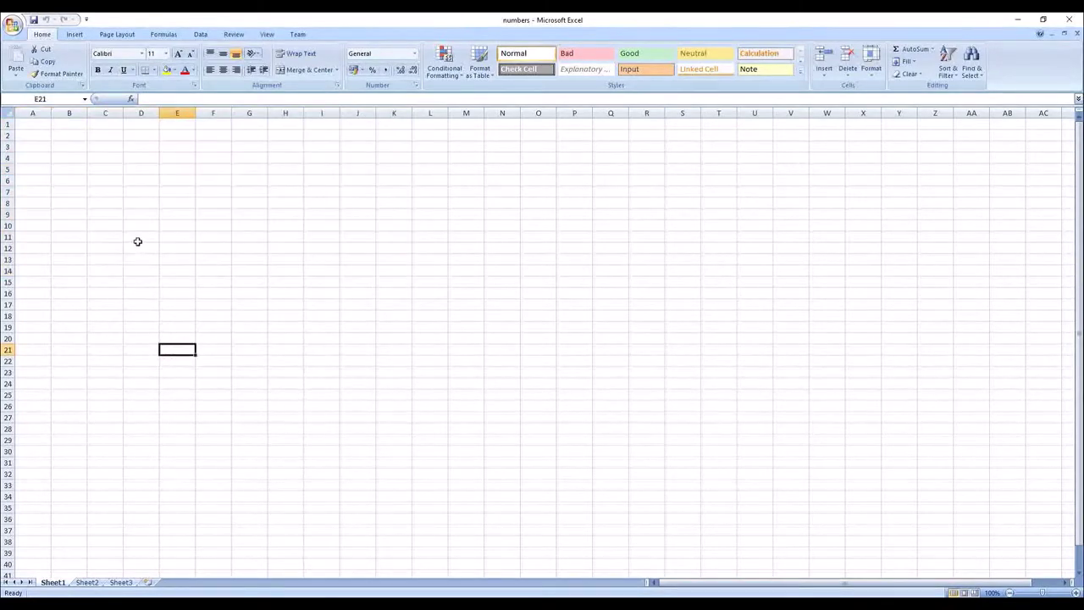
# Switch back and forth among Sheet1, Sheet2 and Sheet3, ending on Sheet1
pyautogui.click(87, 583)
pyautogui.click(121, 583)
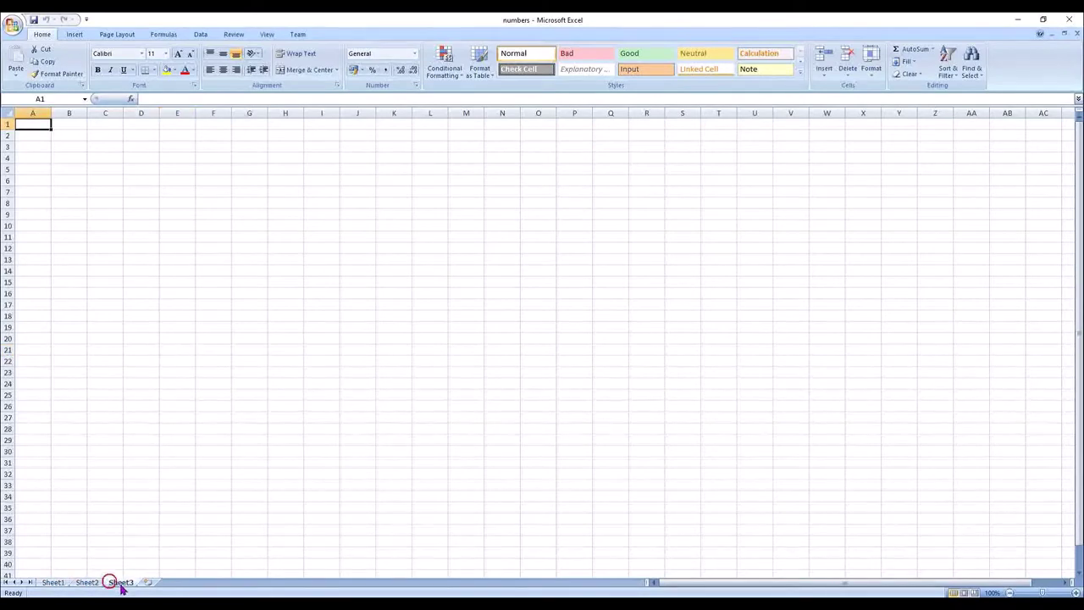
pyautogui.click(53, 583)
pyautogui.click(87, 583)
pyautogui.click(120, 583)
pyautogui.click(86, 582)
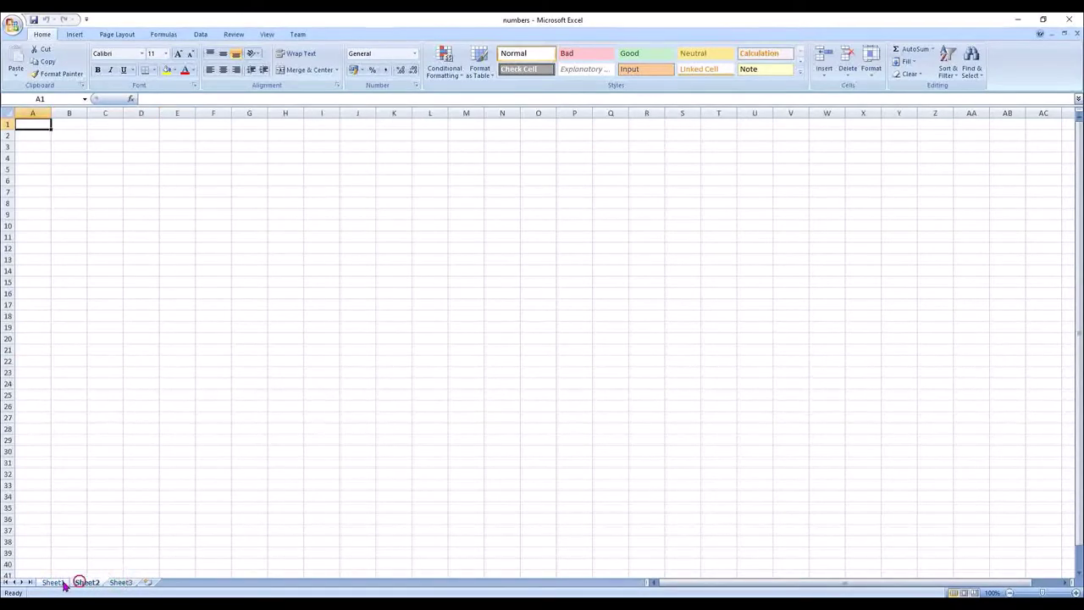
pyautogui.click(52, 582)
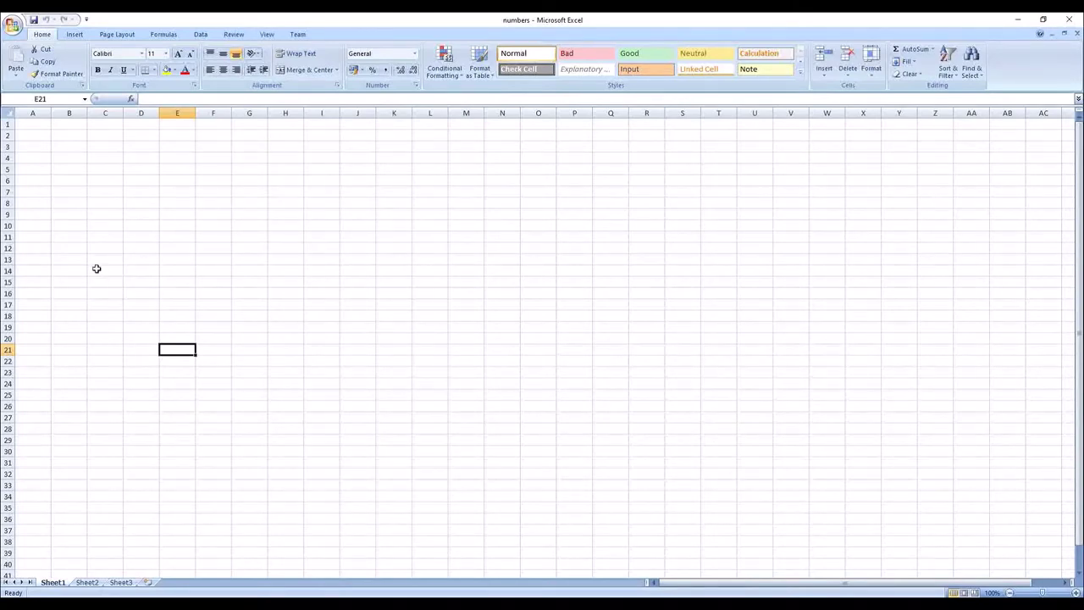
# Select column A cells down to the sheet's last row, then select row 1048543
pyautogui.click(109, 223)
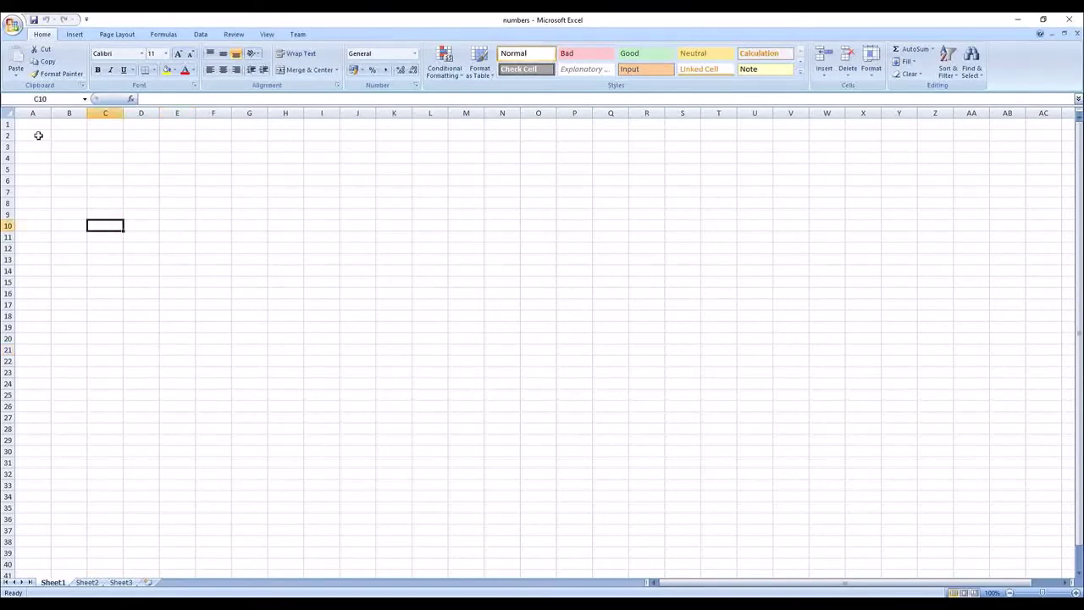
pyautogui.moveTo(30, 125); pyautogui.dragTo(26, 534)
pyautogui.moveTo(69, 282); pyautogui.dragTo(69, 271)
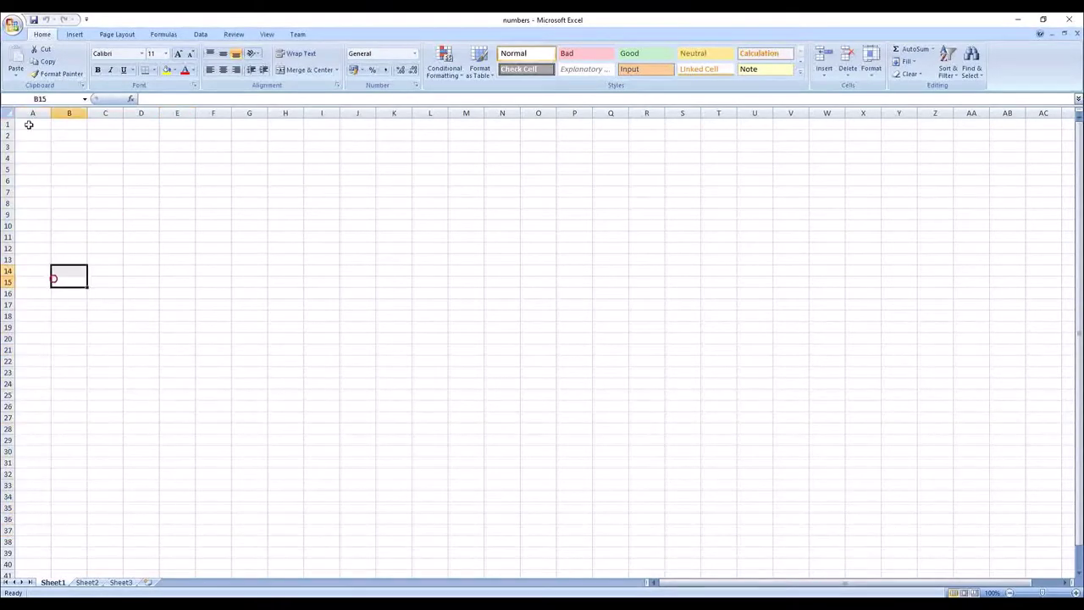
pyautogui.moveTo(21, 124); pyautogui.dragTo(36, 475)
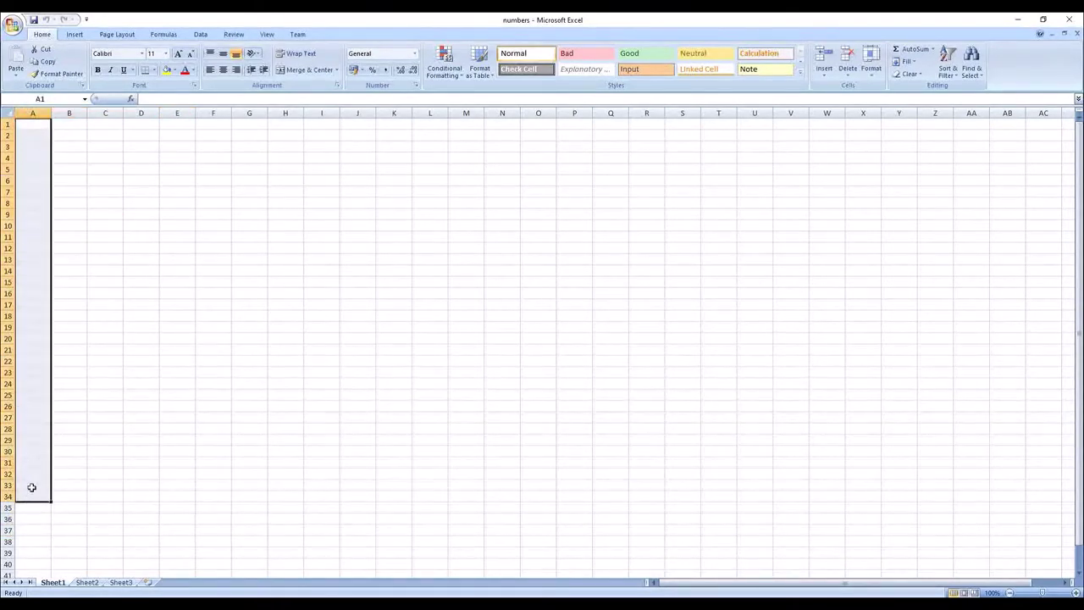
pyautogui.click(32, 359)
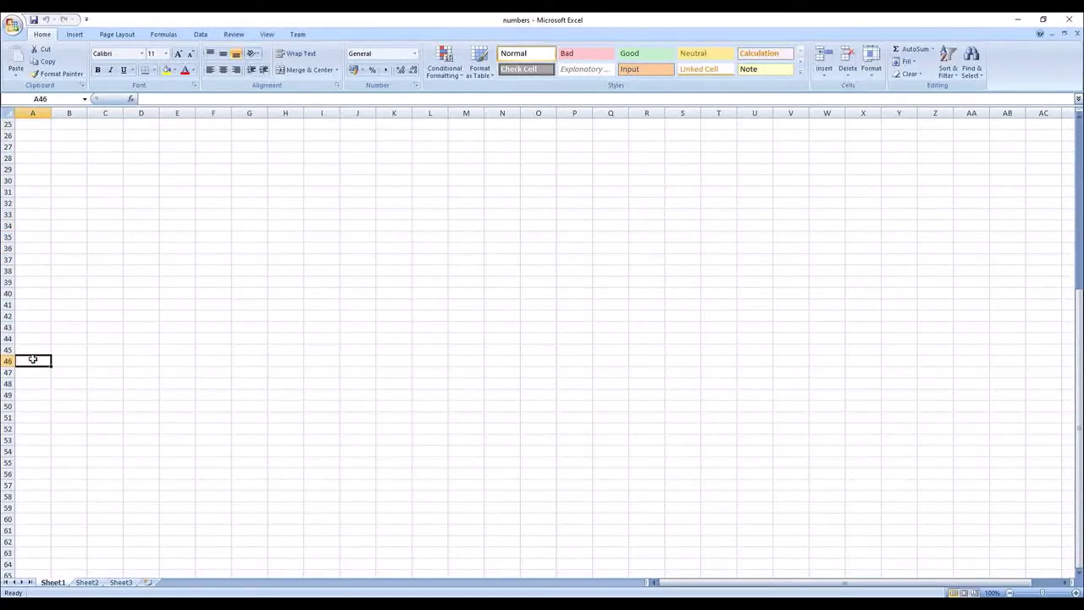
pyautogui.hotkey('ctrl', 'shift', 'Down')
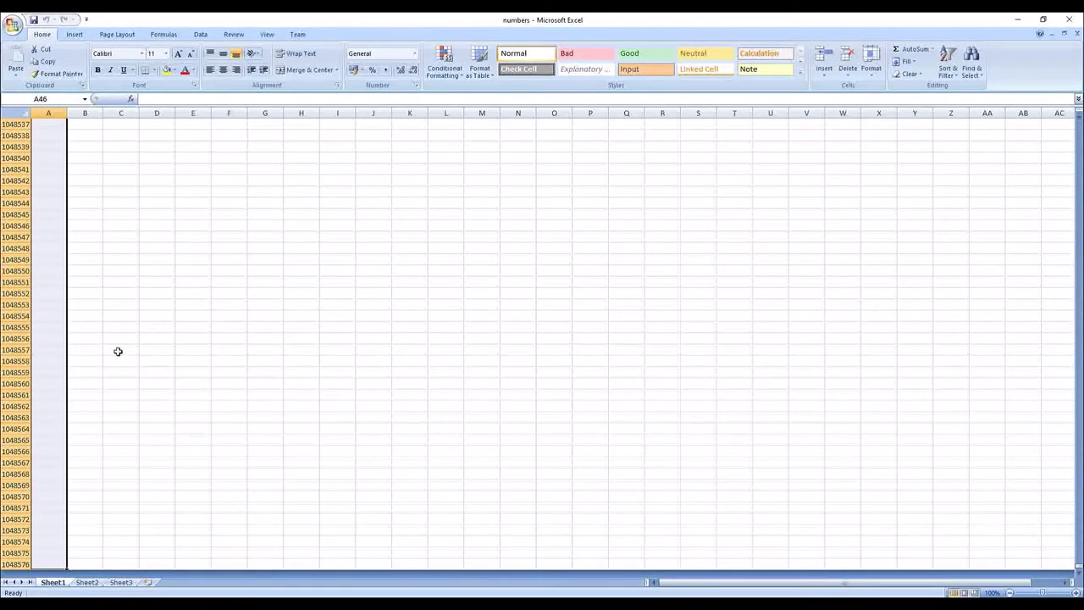
pyautogui.click(51, 193)
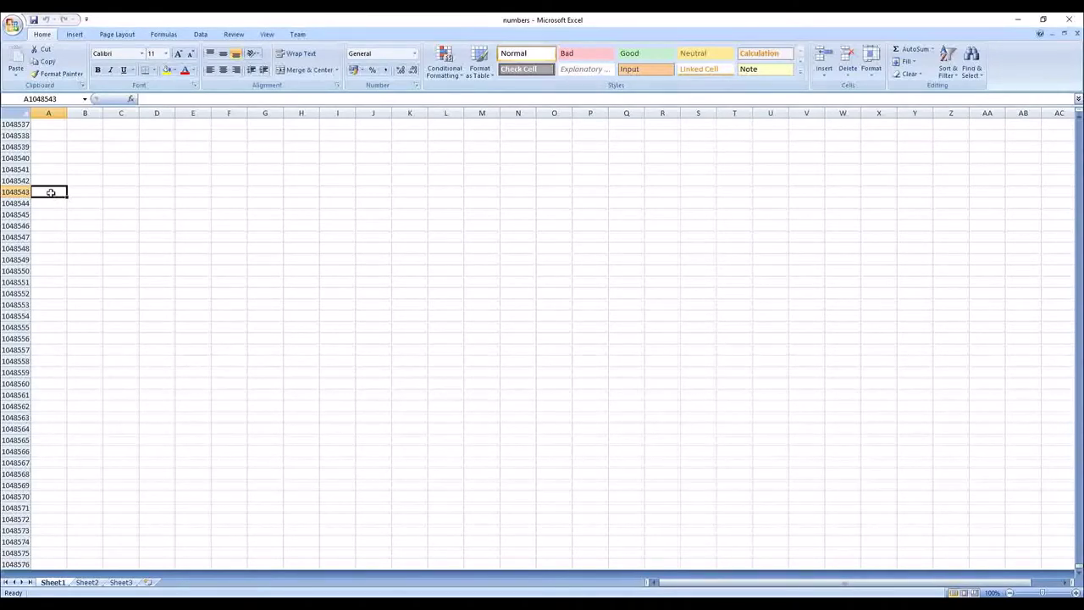
pyautogui.hotkey('shift', 'space')
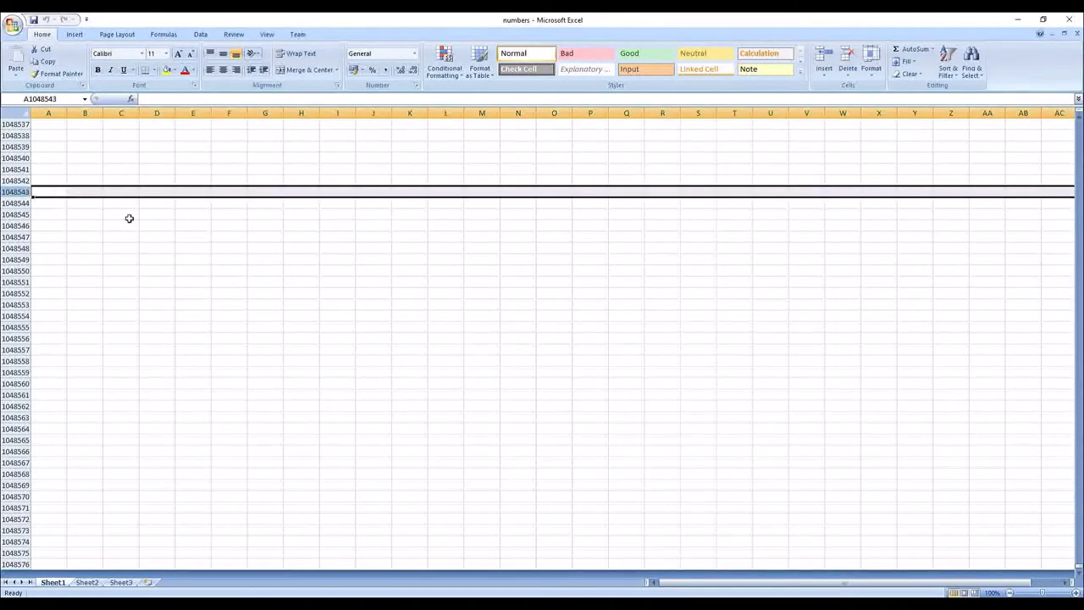
# Select AD1048574, extend the selection back to A1, then return to A1
pyautogui.hscroll(2, 811, 585)
pyautogui.click(1033, 545)
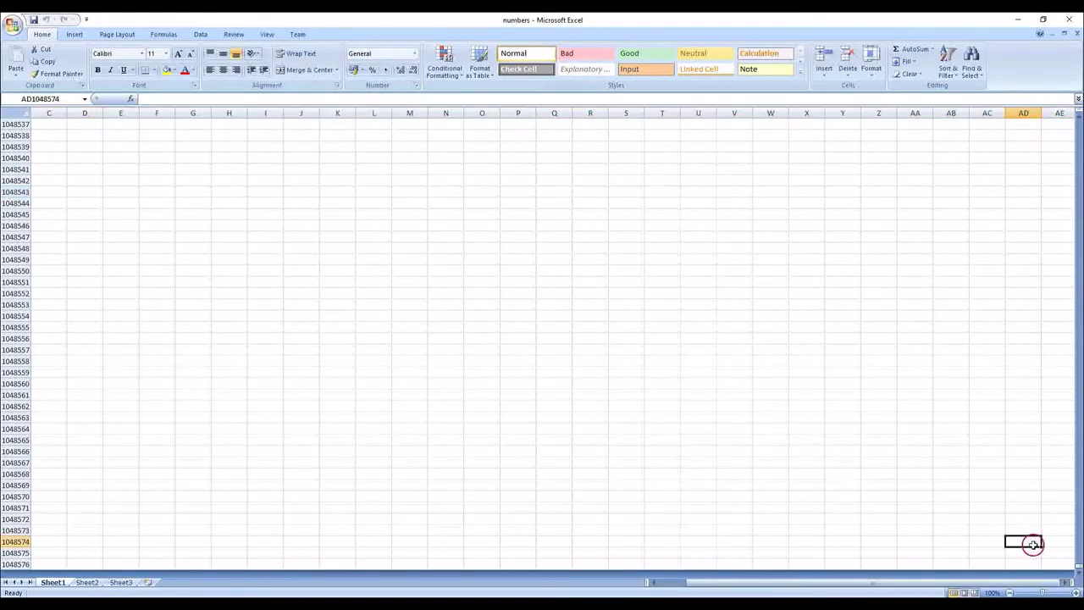
pyautogui.hotkey('ctrl', 'shift', 'Home')
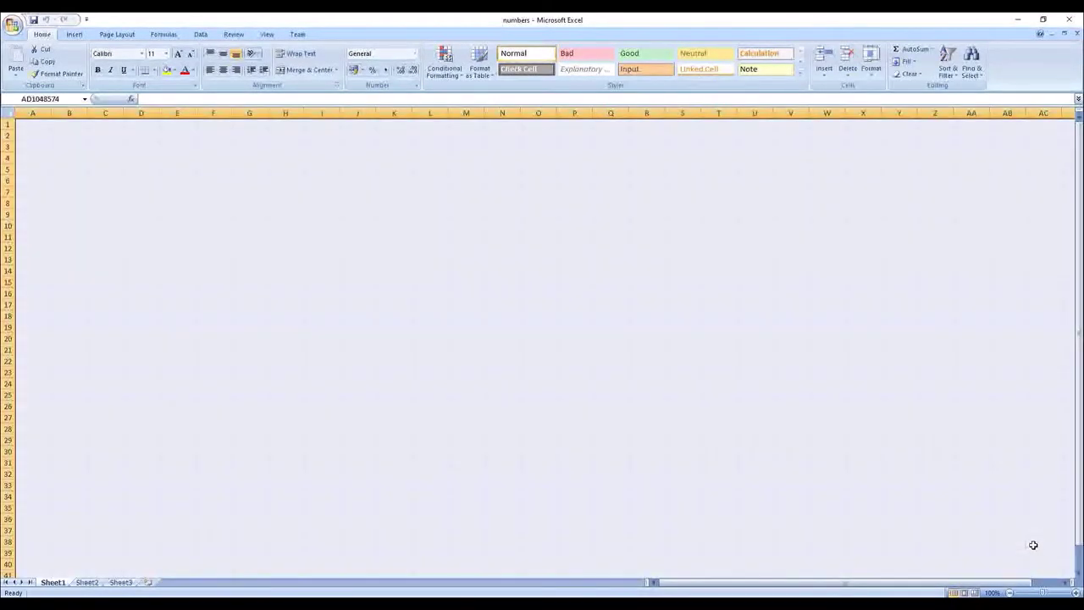
pyautogui.click(855, 541)
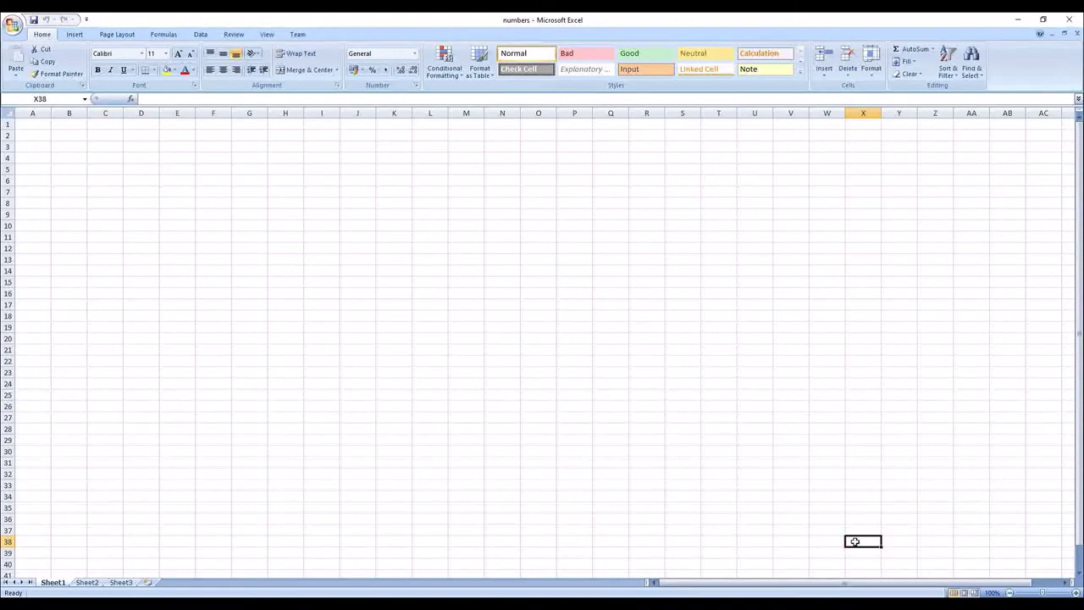
pyautogui.hotkey('ctrl', 'Home')
# Select row 1 from AI1 to the last column XFD, then the block XEQ1:XFD3
pyautogui.click(737, 583)
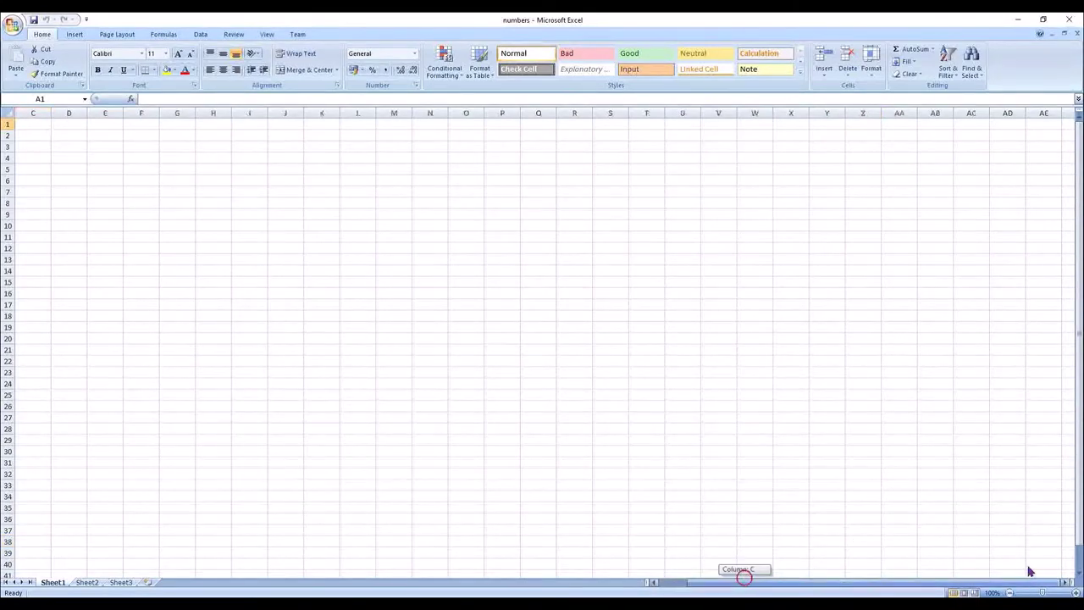
pyautogui.click(1062, 582)
pyautogui.click(1062, 582)
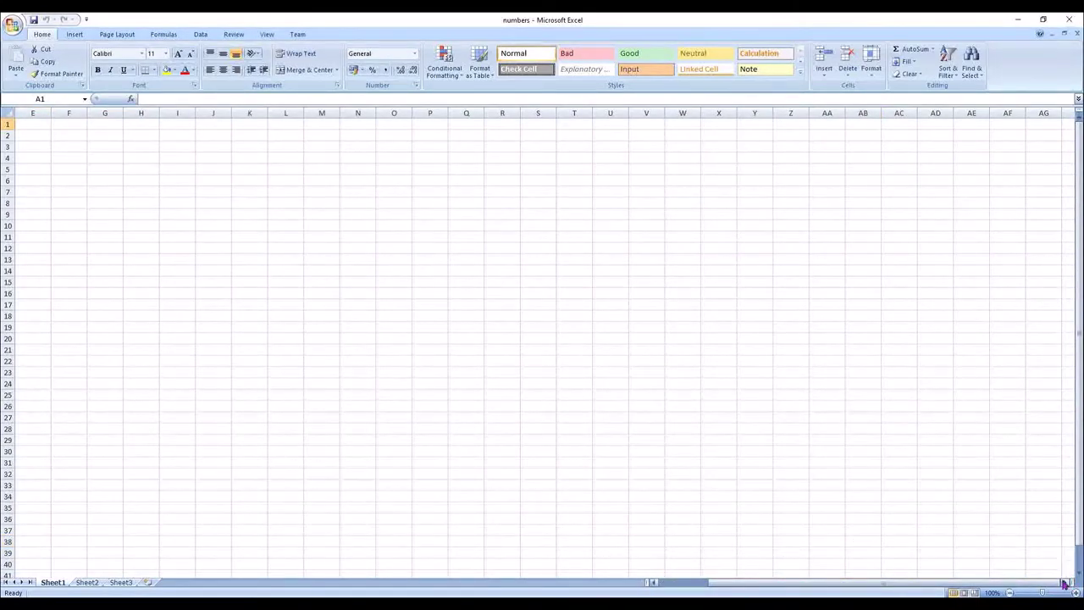
pyautogui.click(1062, 582)
pyautogui.click(1038, 130)
pyautogui.hotkey('ctrl', 'shift', 'Right')
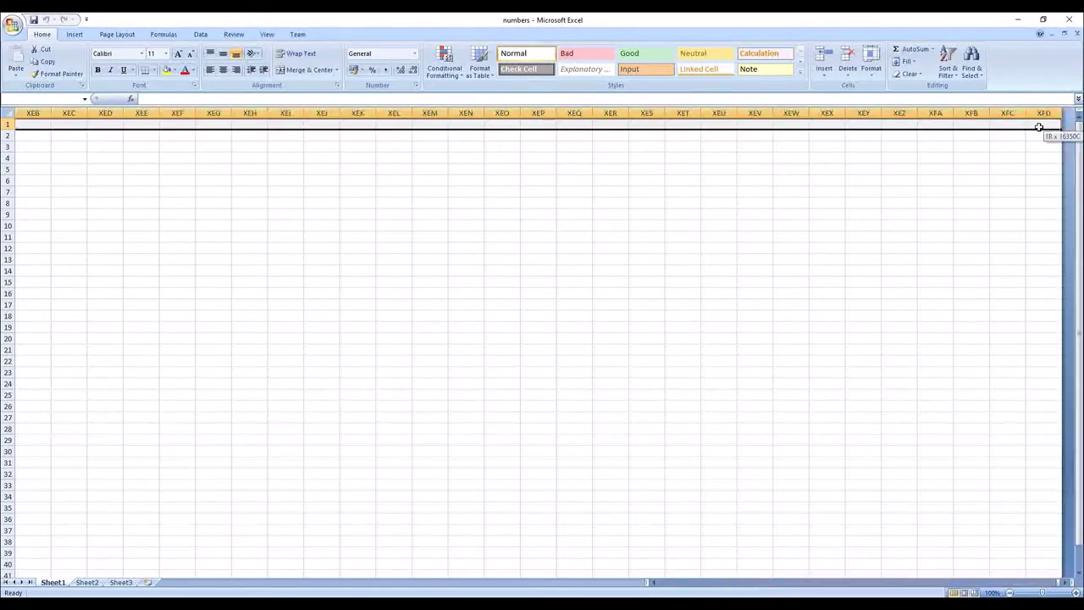
pyautogui.click(1042, 124)
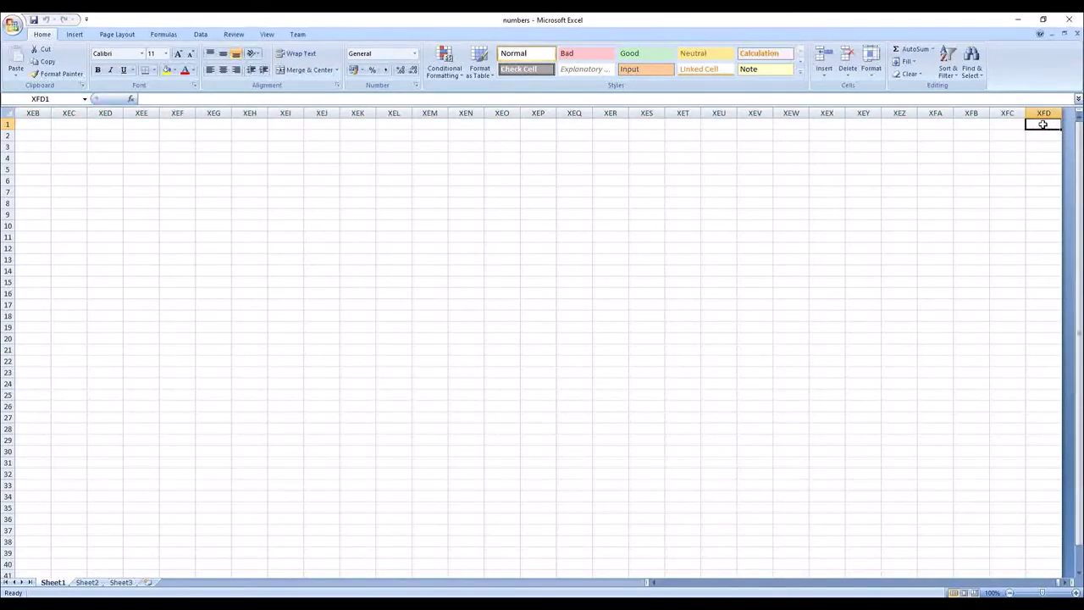
pyautogui.moveTo(1031, 125); pyautogui.dragTo(571, 143)
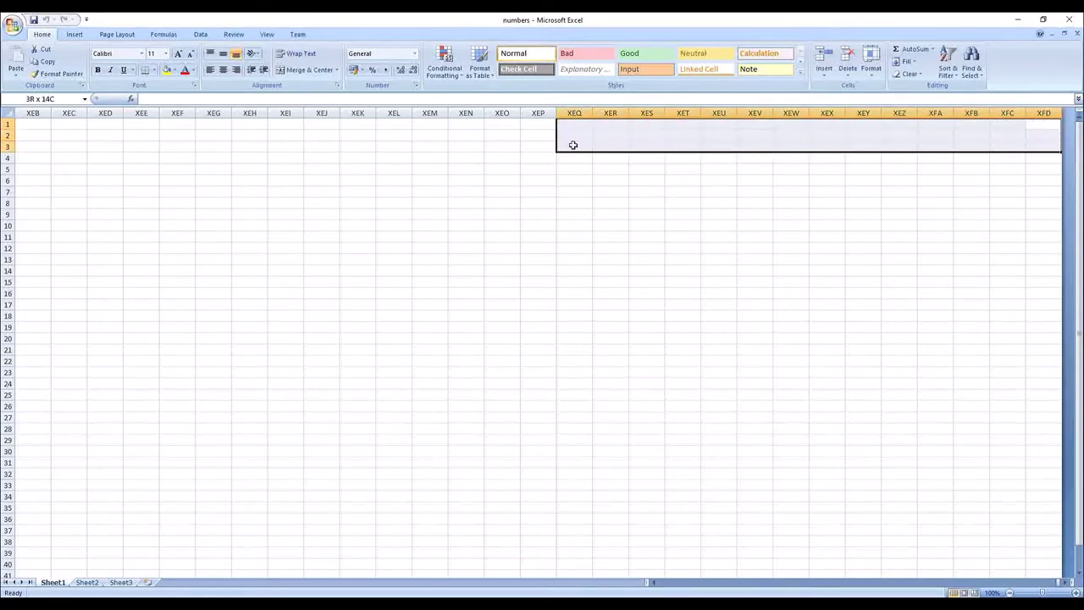
# Select several cells near column XFD, then extend the selection back to A1
pyautogui.click(1035, 572)
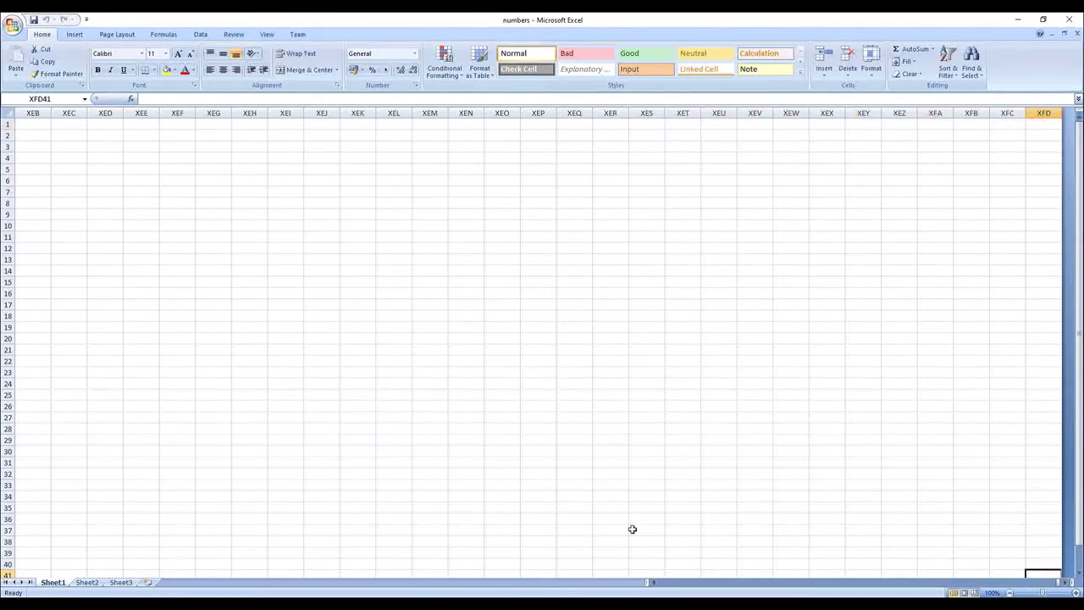
pyautogui.click(395, 340)
pyautogui.click(252, 238)
pyautogui.click(132, 190)
pyautogui.click(632, 273)
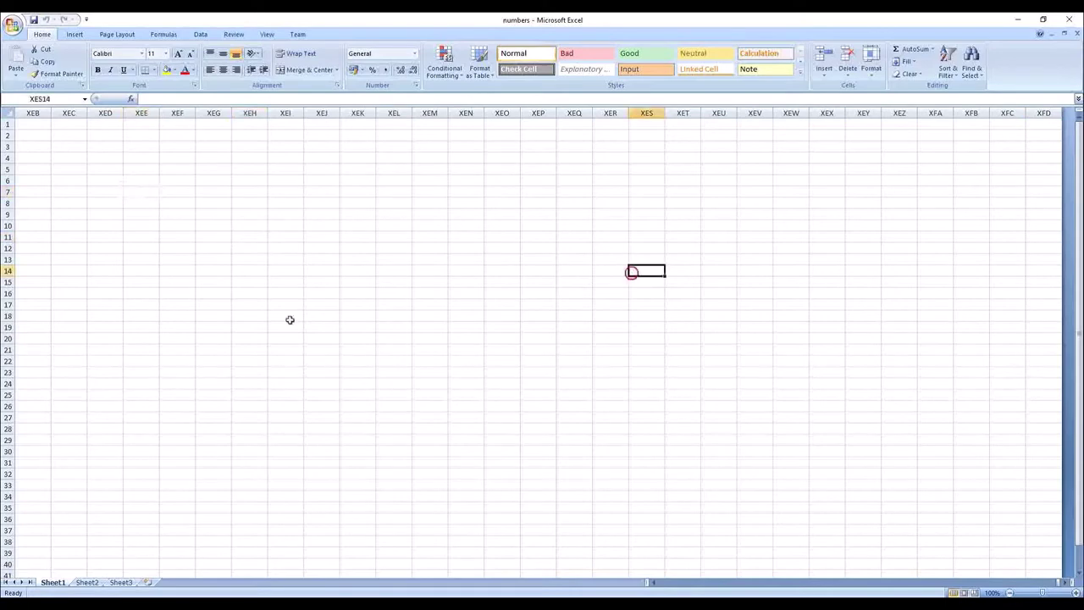
pyautogui.click(295, 294)
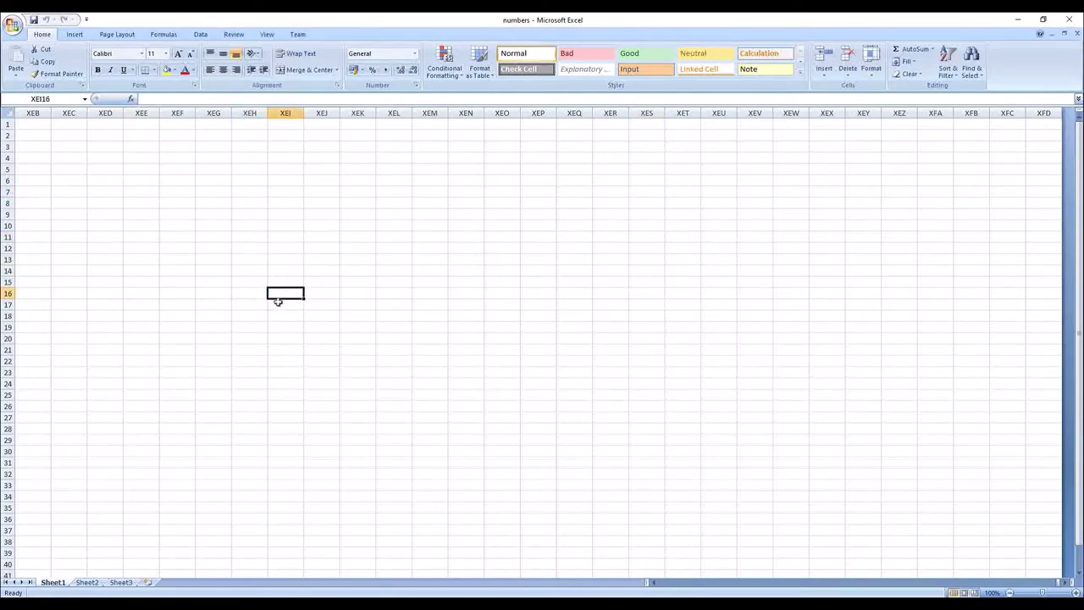
pyautogui.click(241, 296)
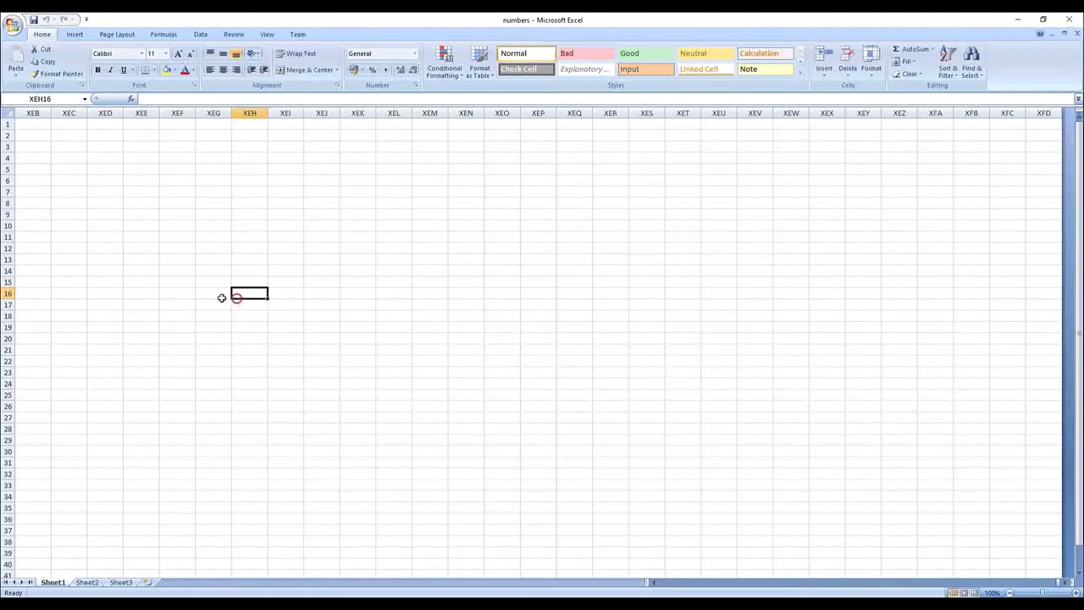
pyautogui.click(151, 292)
pyautogui.click(93, 260)
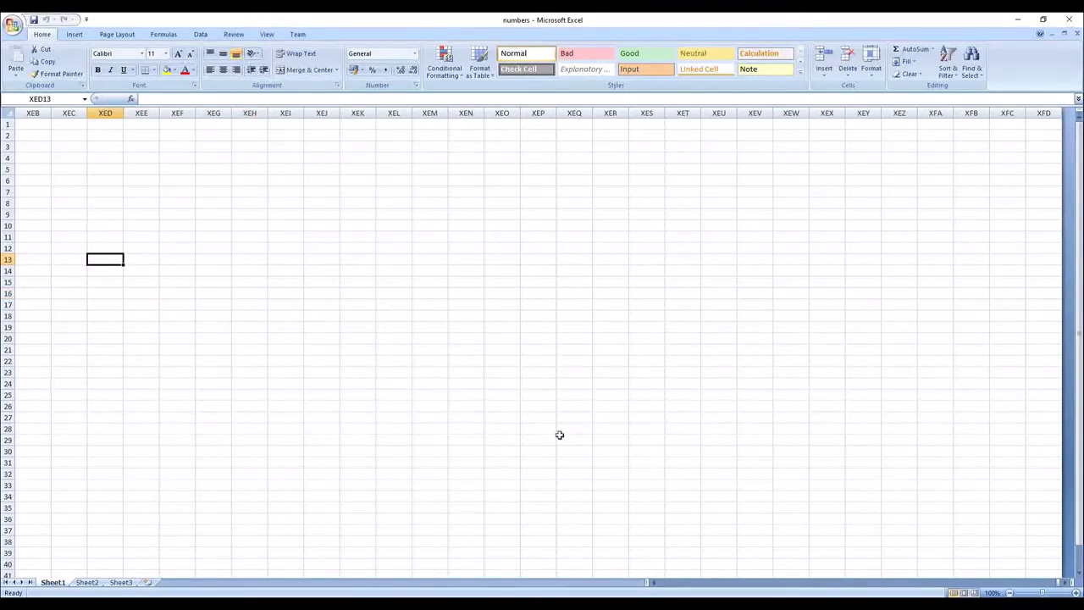
pyautogui.hotkey('ctrl', 'shift', 'Home')
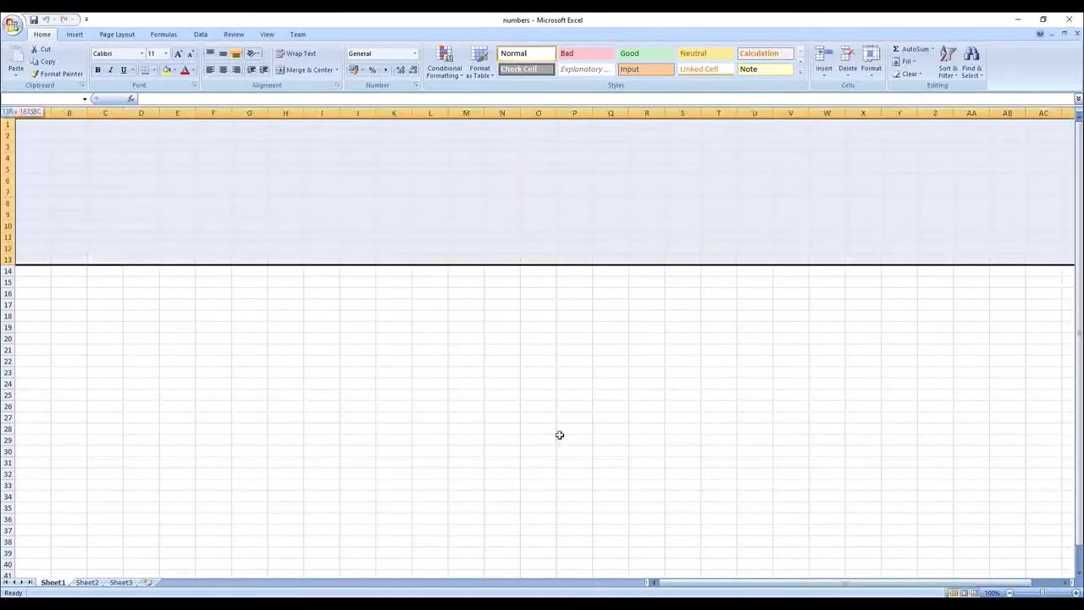
# Select cells E25, A1 and B1, then B2, B4 and B6, checking the Name Box
pyautogui.click(178, 394)
pyautogui.click(30, 126)
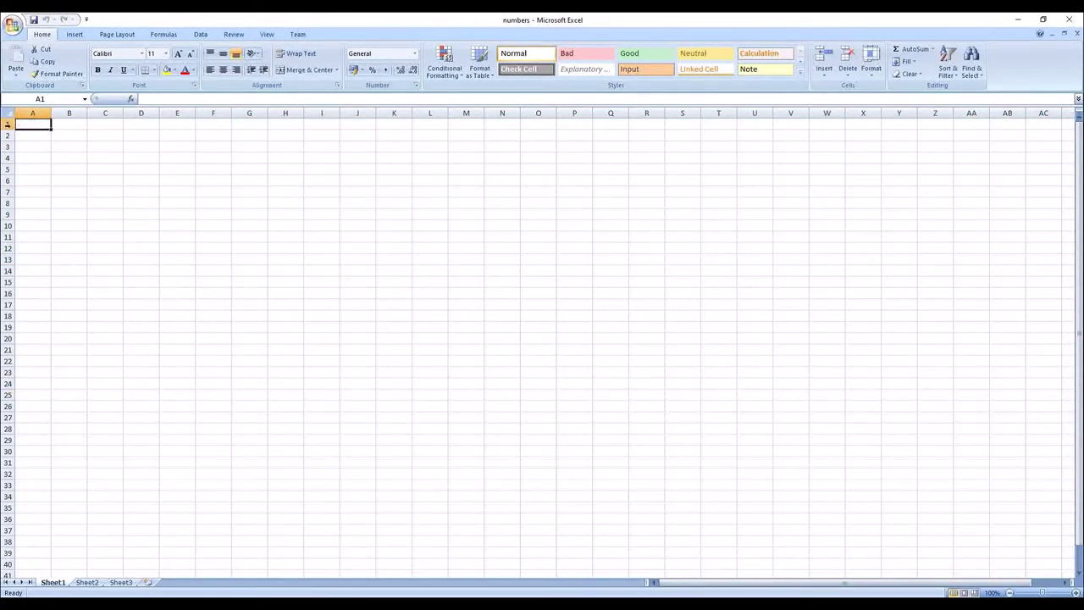
pyautogui.click(70, 126)
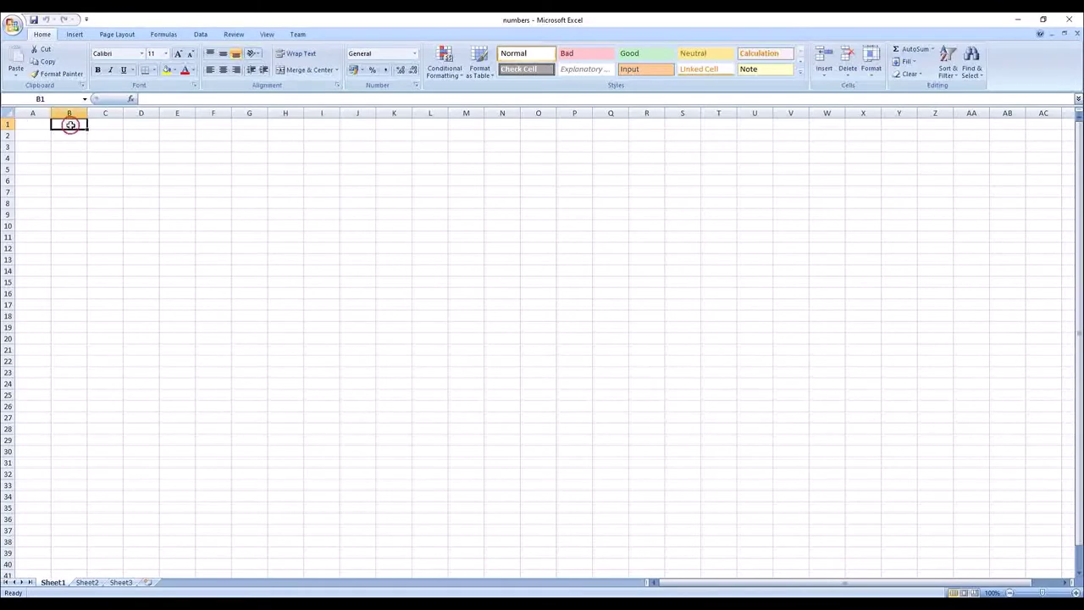
pyautogui.click(35, 101)
pyautogui.click(63, 138)
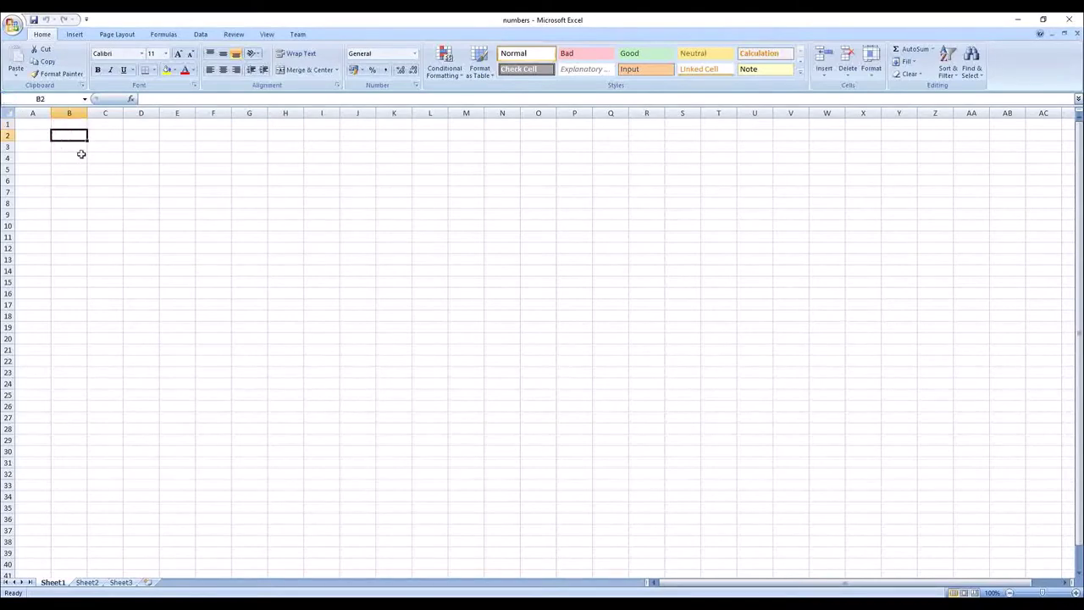
pyautogui.click(73, 156)
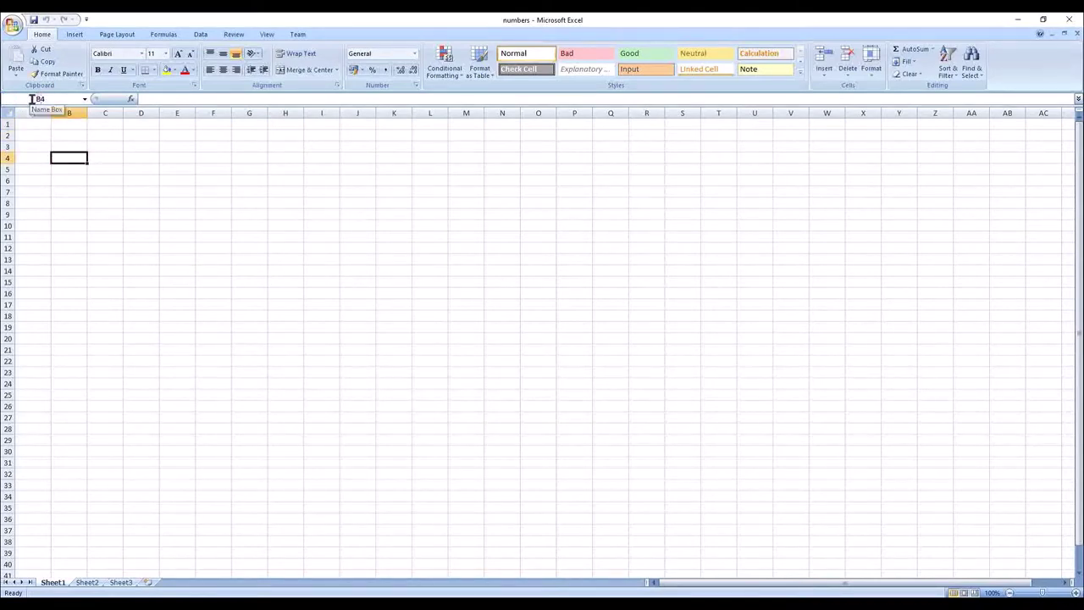
pyautogui.click(67, 177)
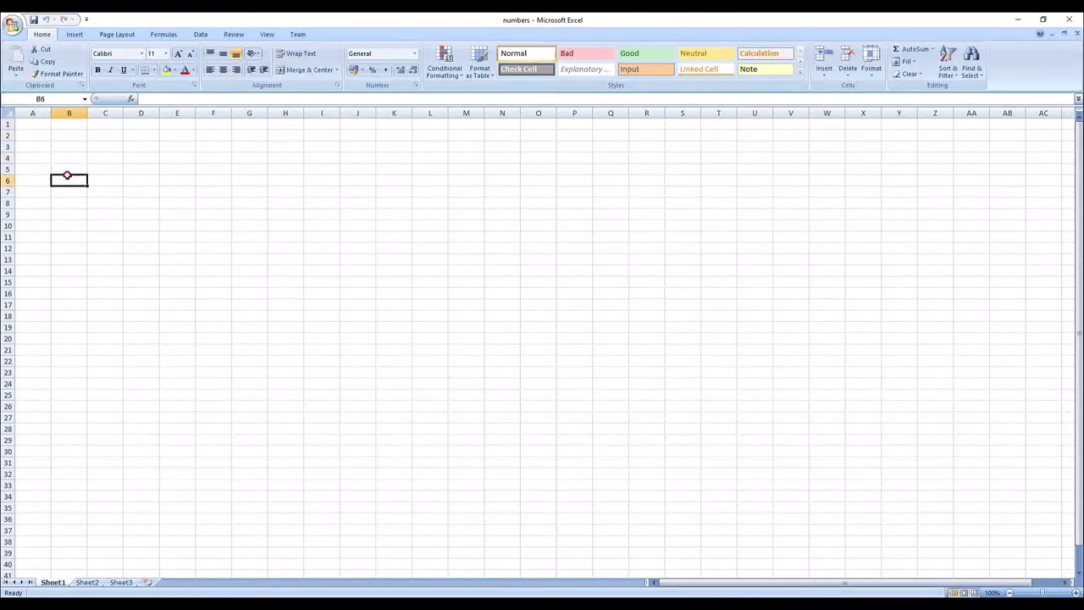
# Select C6, D5, P12, a block in columns Q:R and P13, then A1:A30 and A1
pyautogui.click(37, 100)
pyautogui.click(105, 181)
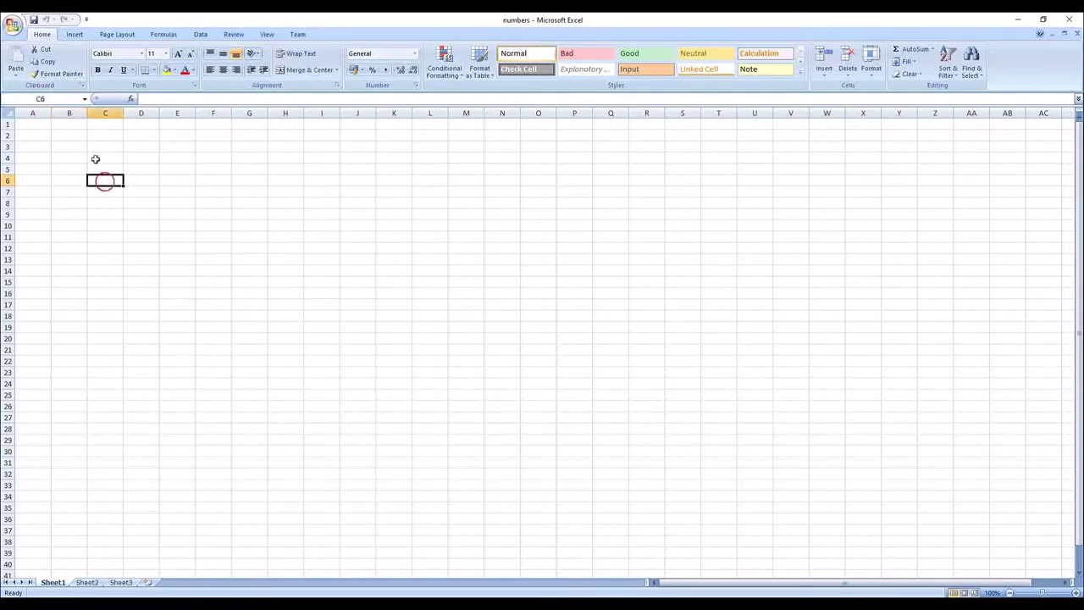
pyautogui.click(136, 168)
pyautogui.click(572, 248)
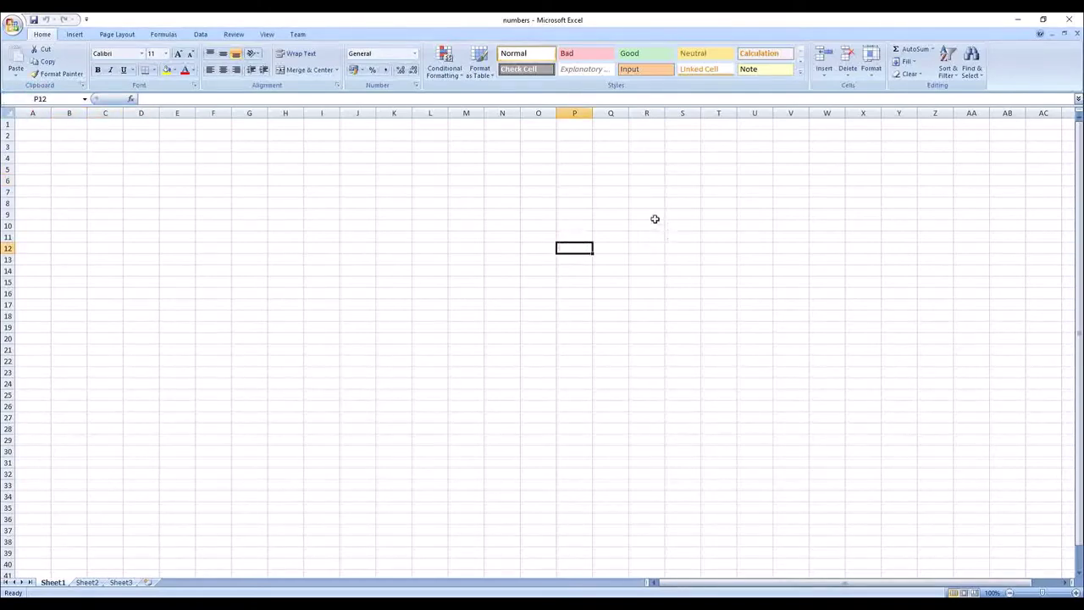
pyautogui.moveTo(654, 220); pyautogui.dragTo(603, 315)
pyautogui.click(563, 255)
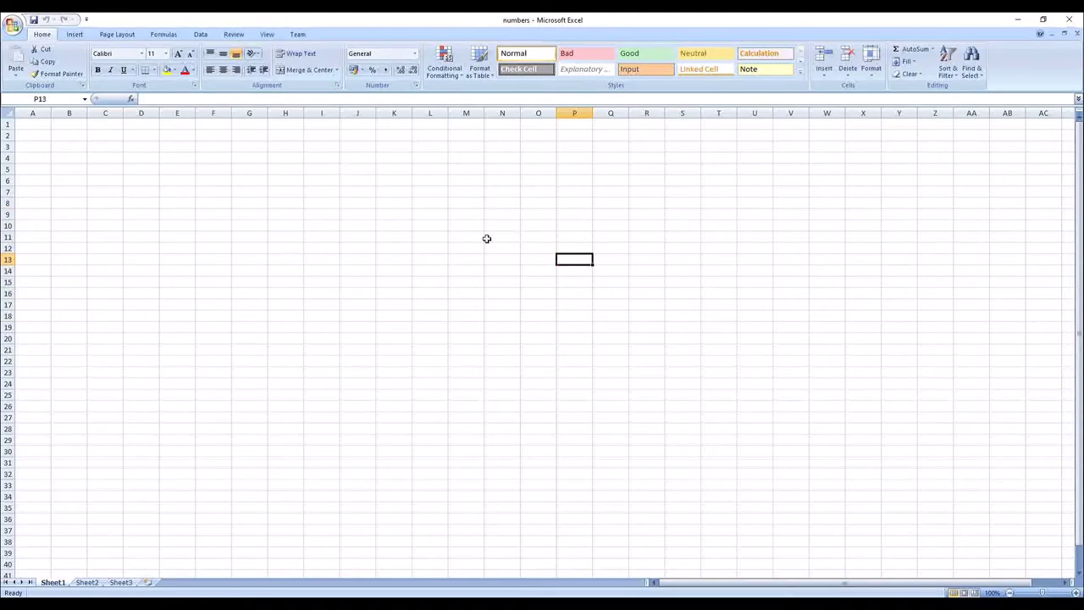
pyautogui.click(56, 99)
pyautogui.moveTo(34, 125); pyautogui.dragTo(49, 451)
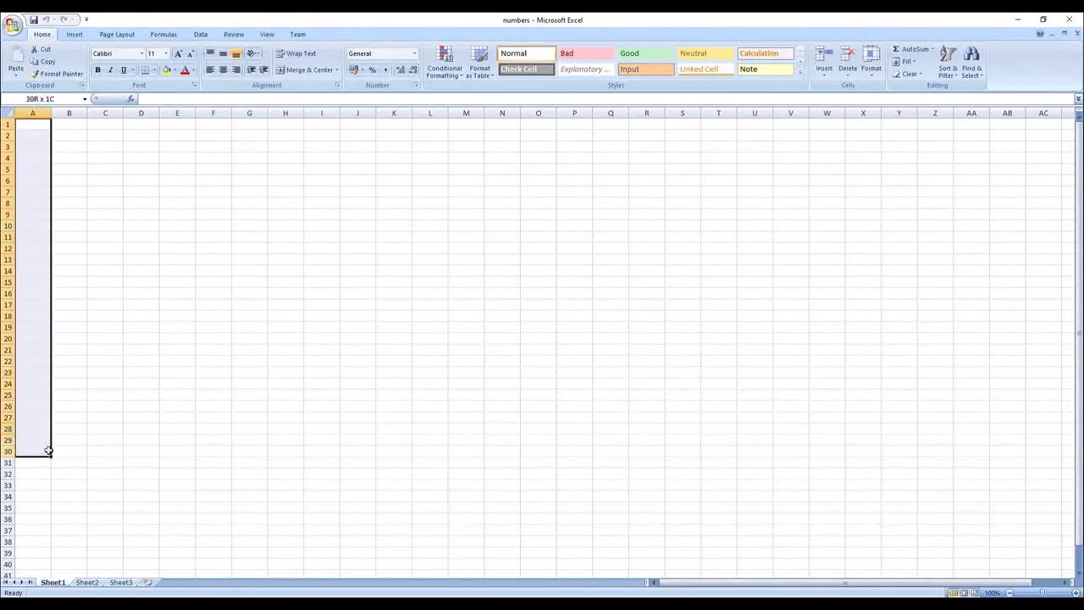
pyautogui.click(26, 126)
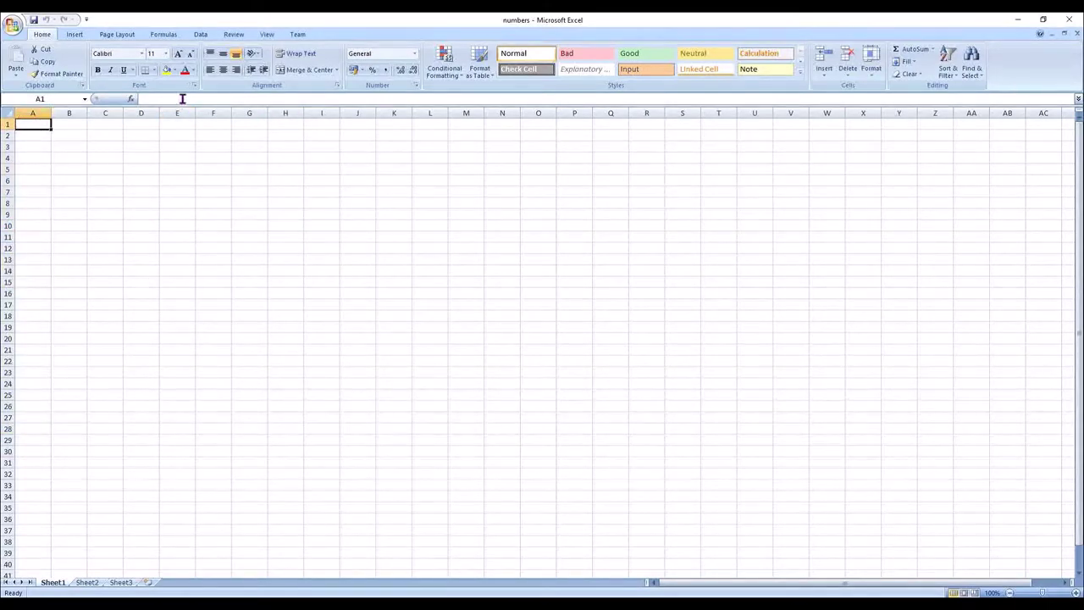
# Type test formula =fsdjfl in B3, cancel it with Esc, then expand the formula bar to multiple lines
pyautogui.click(165, 100)
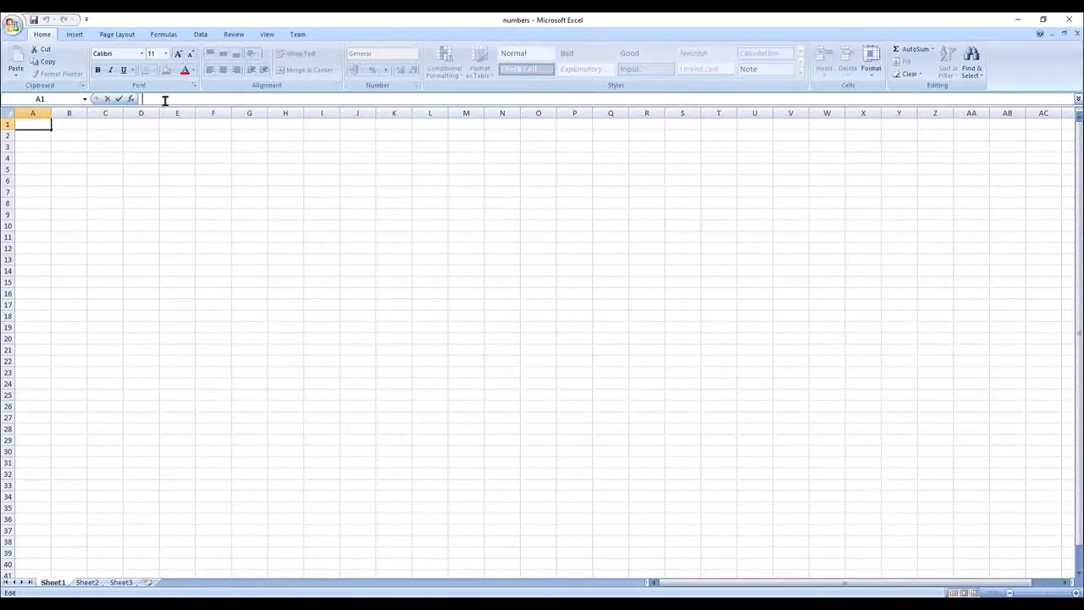
pyautogui.click(68, 144)
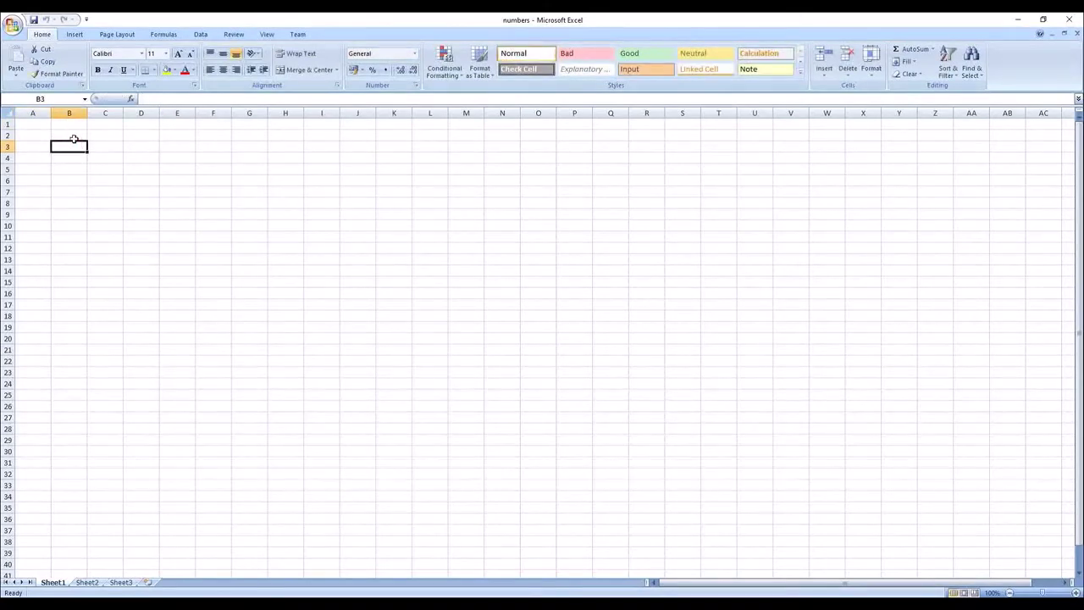
pyautogui.write('=fsdjfl')
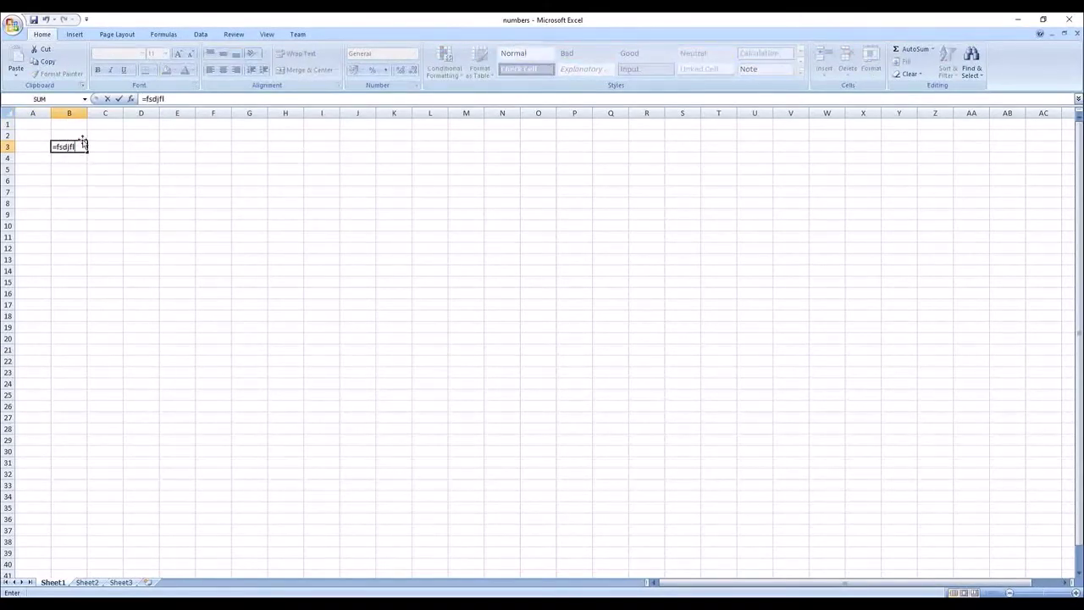
pyautogui.press('BackSpace')
pyautogui.press('BackSpace')
pyautogui.press('BackSpace')
pyautogui.press('Escape')
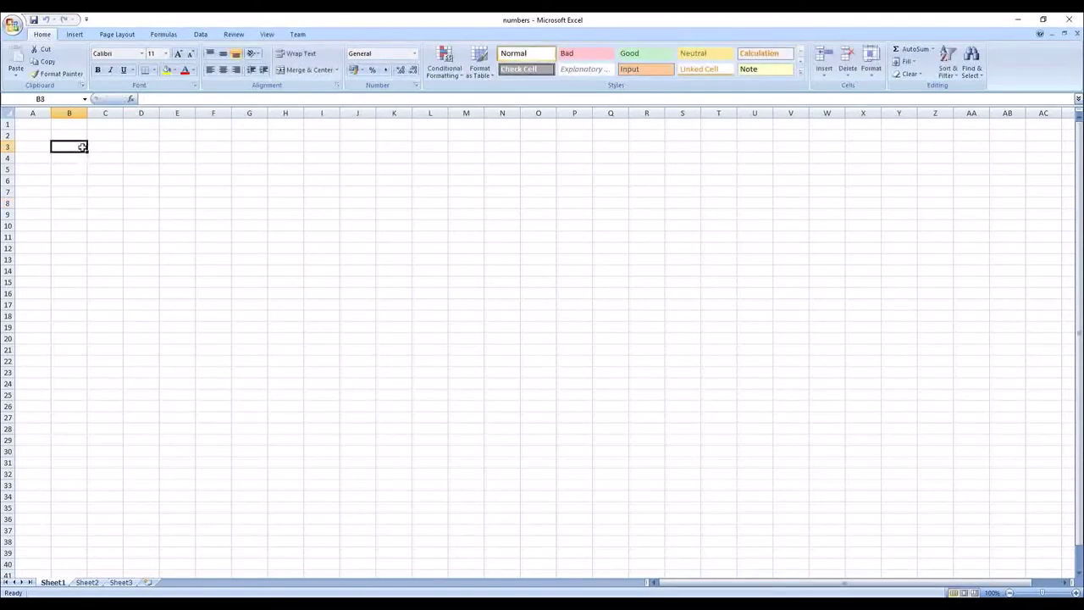
pyautogui.click(145, 99)
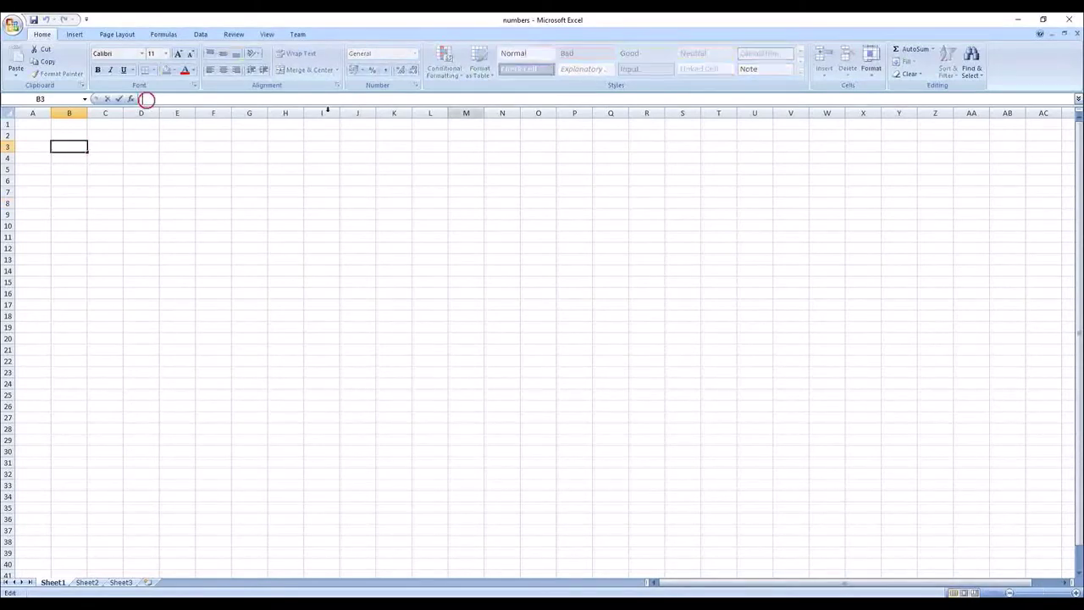
pyautogui.click(1079, 102)
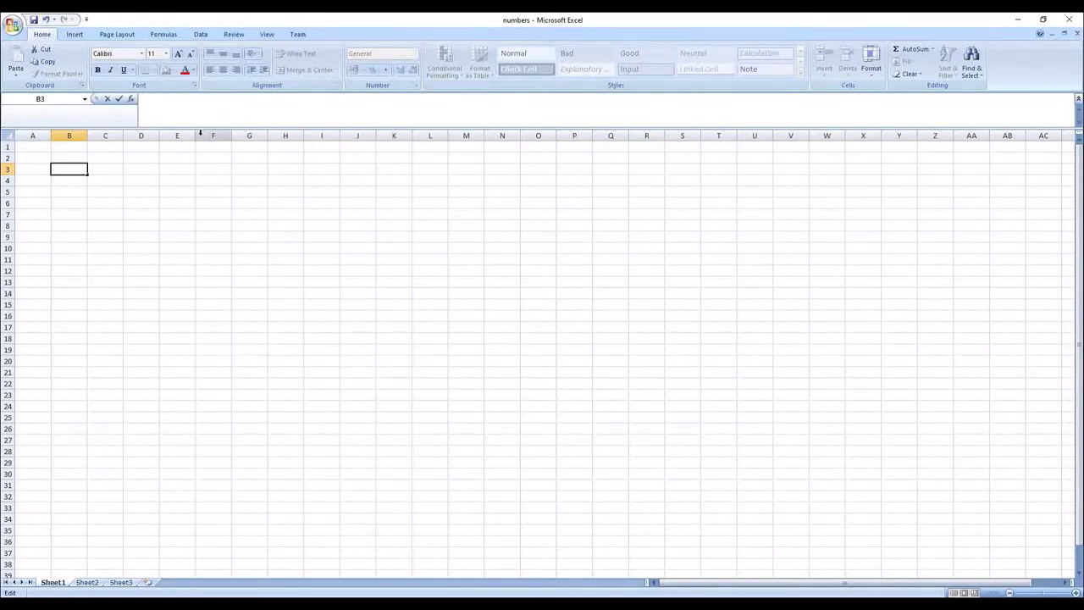
pyautogui.click(151, 216)
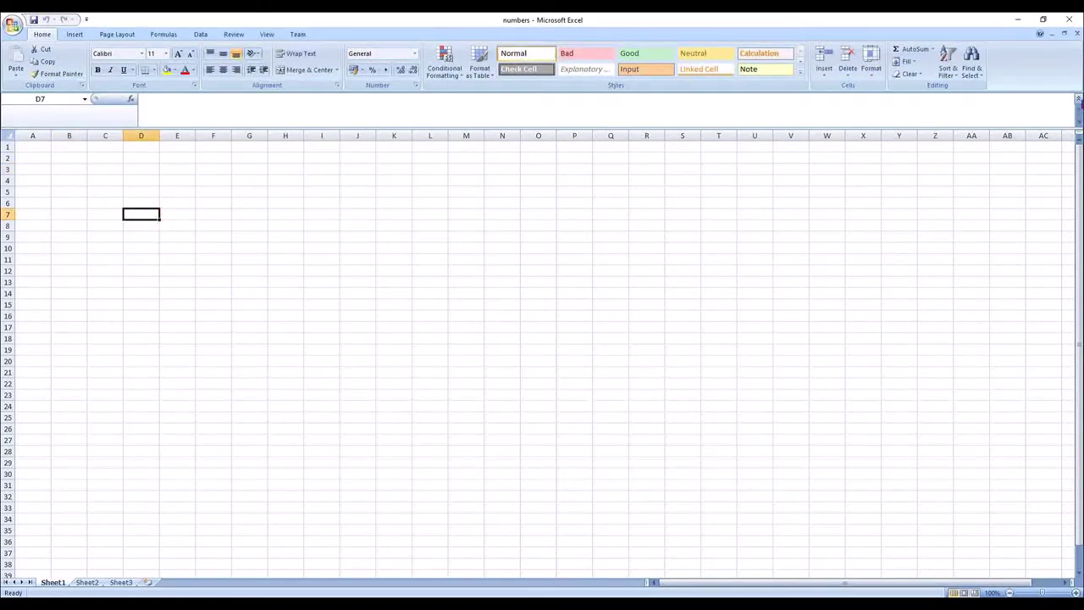
# Collapse the formula bar to one line and enter 1 through 5 in A1:A5
pyautogui.click(1078, 100)
pyautogui.click(30, 125)
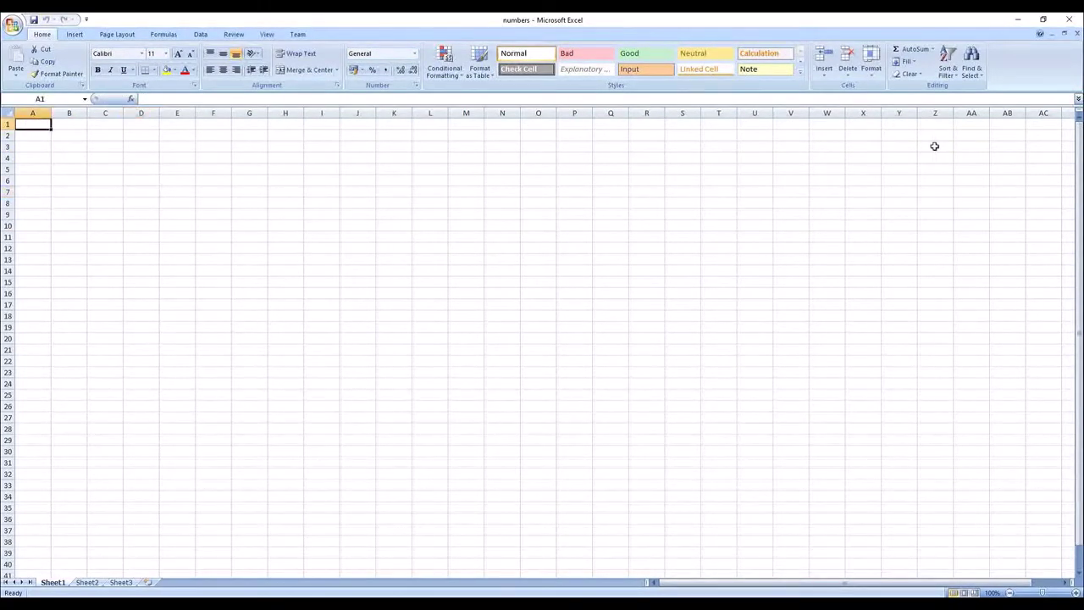
pyautogui.write('1')
pyautogui.press('Return')
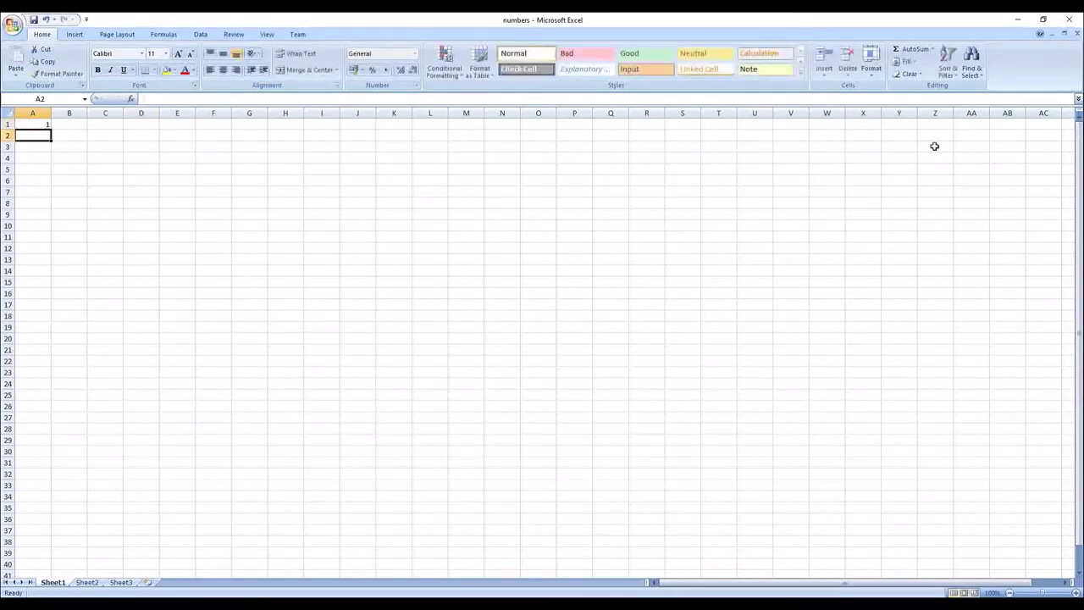
pyautogui.write('2')
pyautogui.press('Return')
pyautogui.write('3')
pyautogui.press('Return')
pyautogui.write('4')
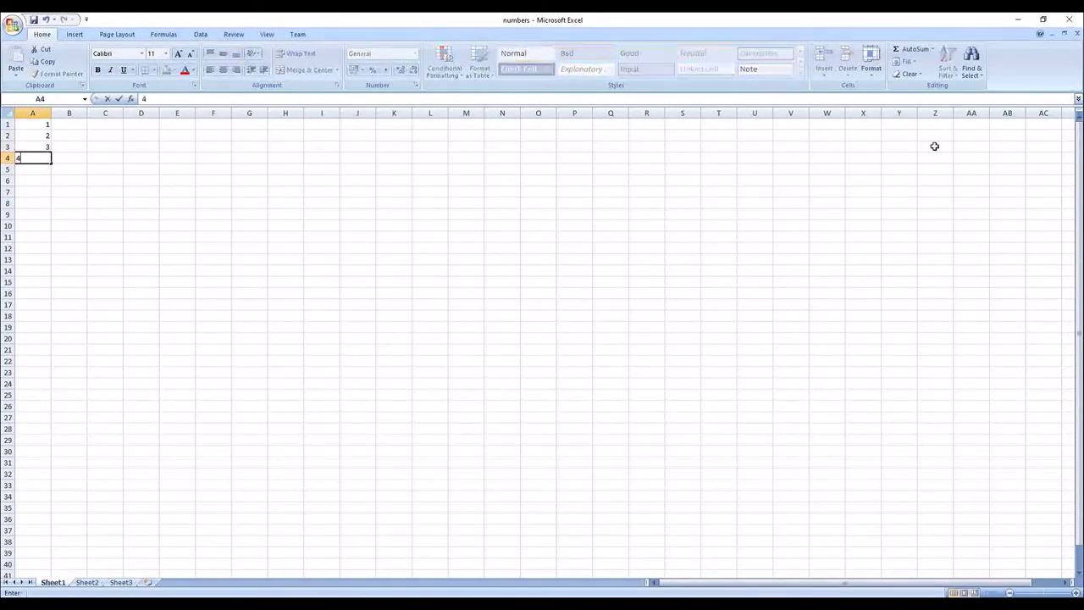
pyautogui.press('Return')
pyautogui.write('5')
pyautogui.click(97, 257)
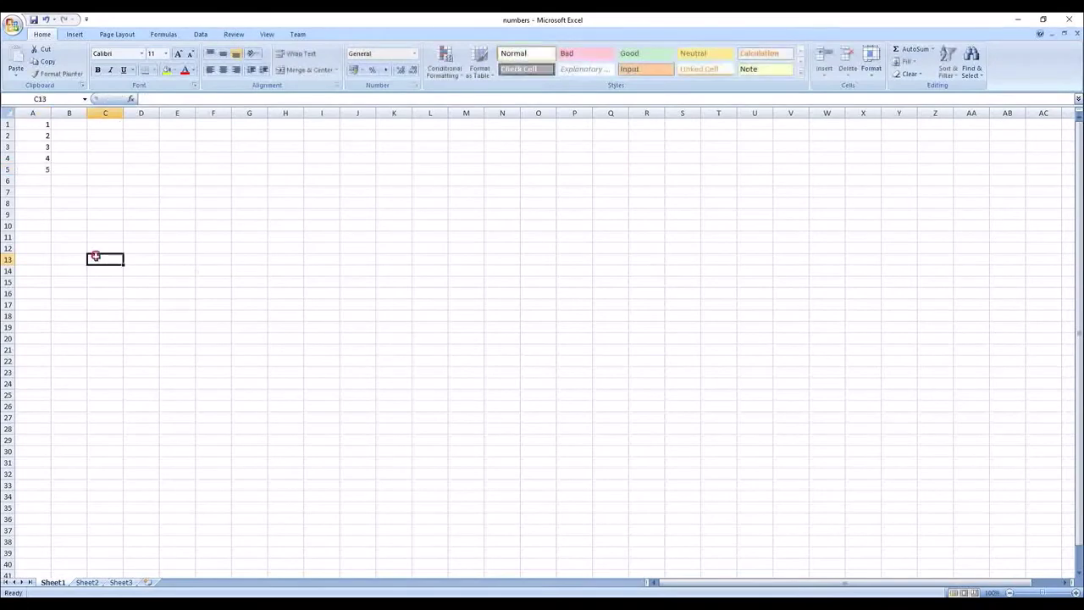
# Select A4:A5 and drag the series down column A to 779, checking A779
pyautogui.click(90, 210)
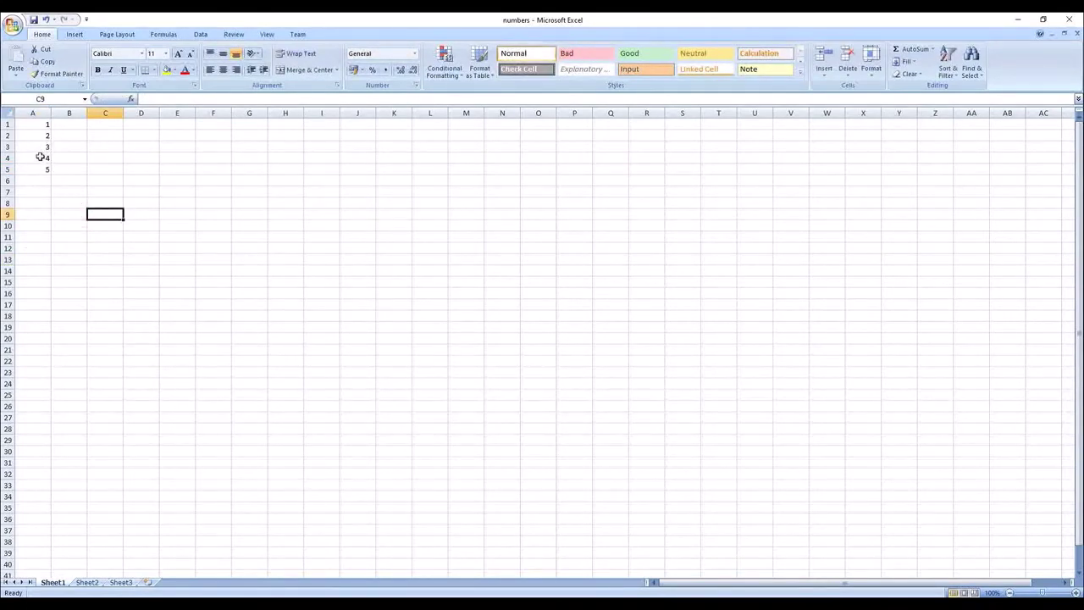
pyautogui.moveTo(40, 157); pyautogui.dragTo(53, 274)
pyautogui.click(34, 259)
pyautogui.click(75, 262)
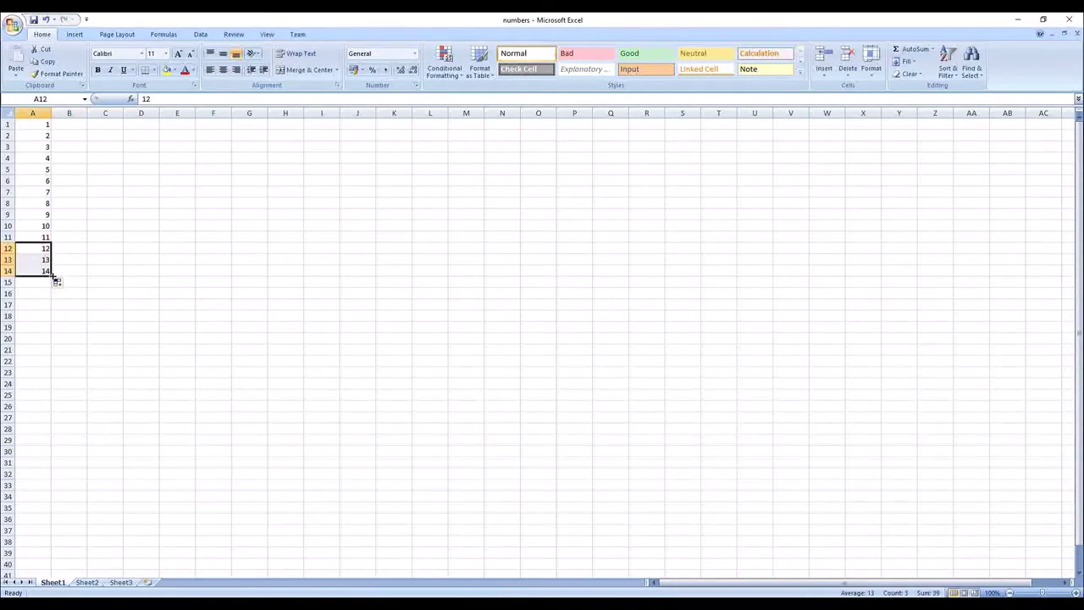
pyautogui.moveTo(52, 276); pyautogui.dragTo(53, 561)
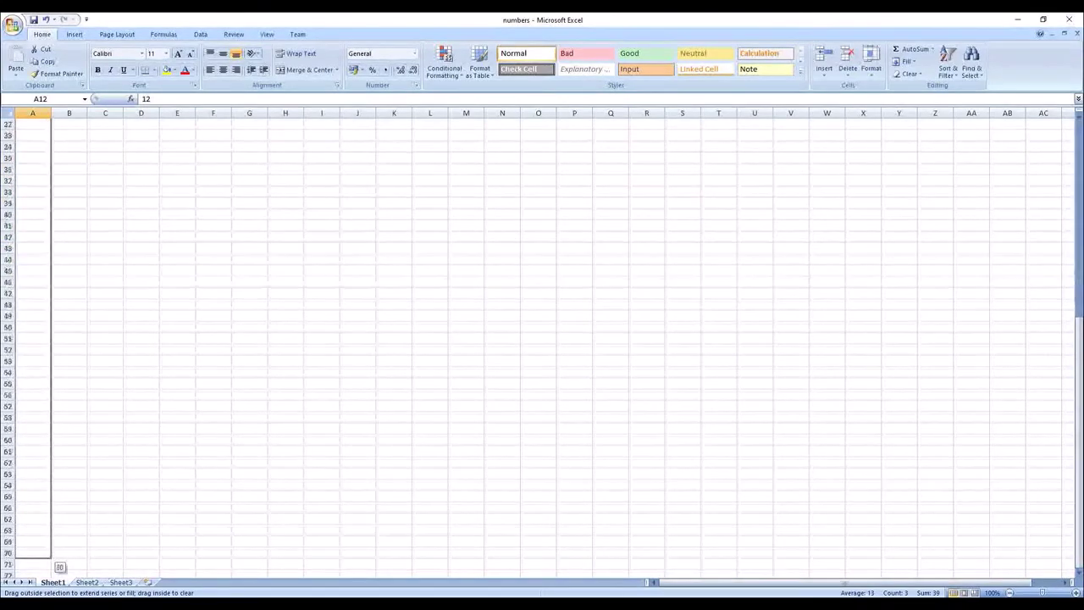
pyautogui.moveTo(52, 561); pyautogui.dragTo(54, 563)
pyautogui.click(70, 474)
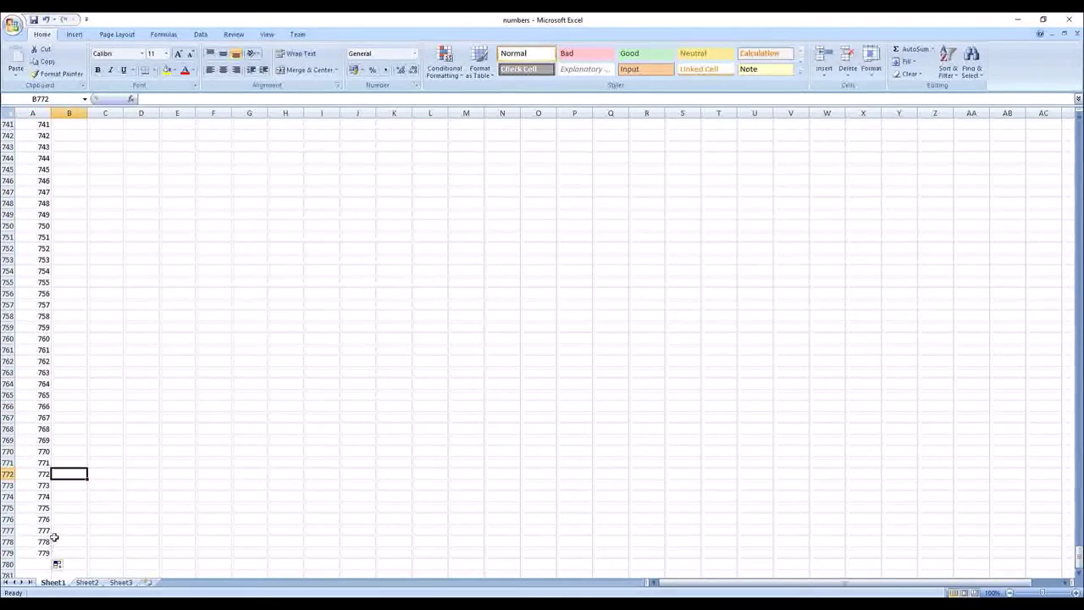
pyautogui.click(34, 508)
pyautogui.click(35, 553)
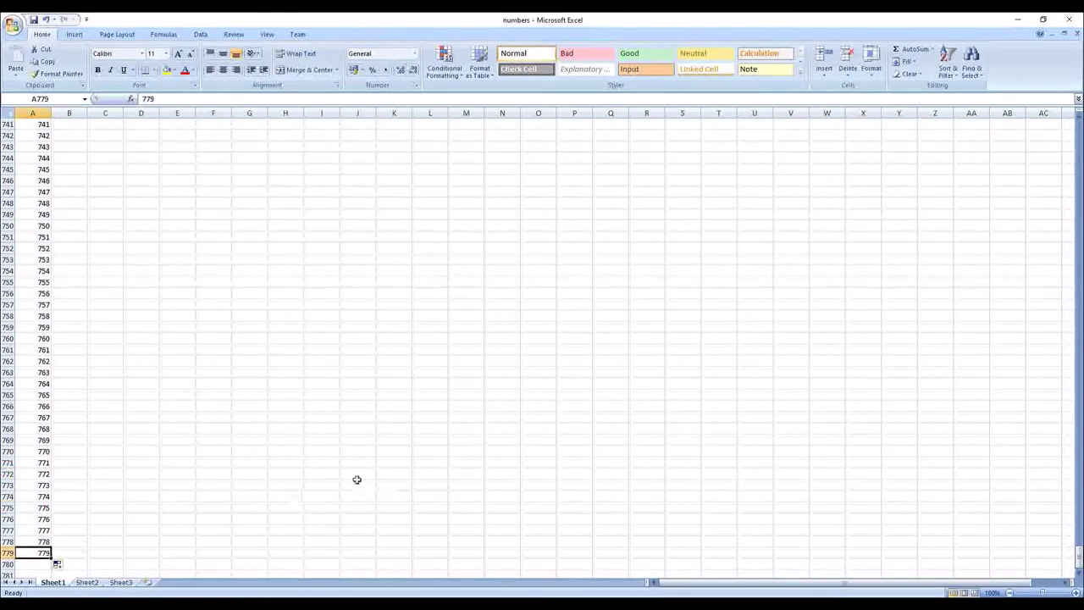
pyautogui.moveTo(1078, 552); pyautogui.dragTo(1079, 127)
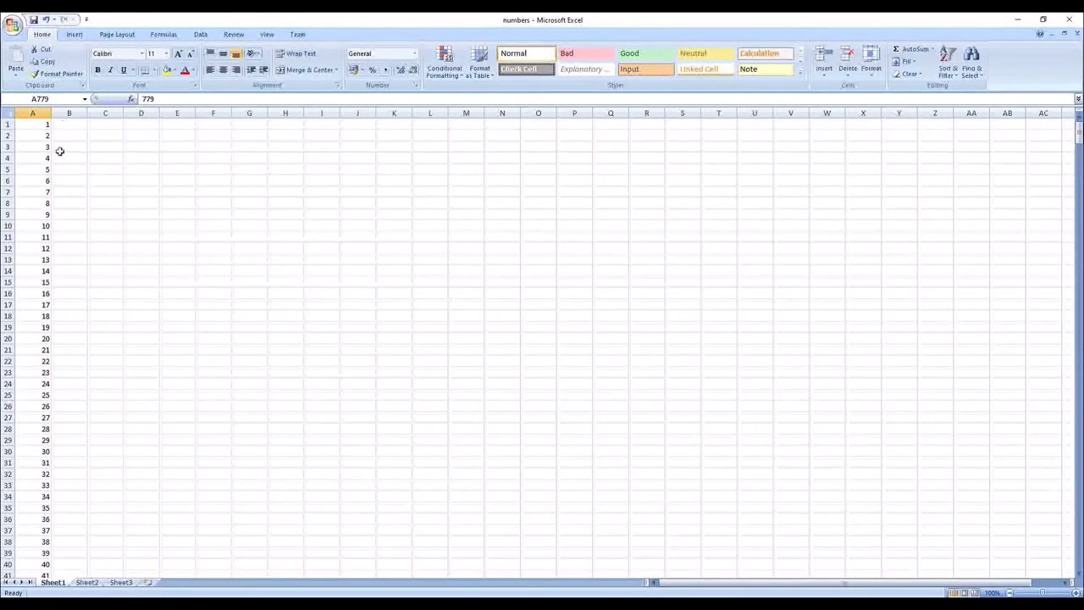
# Enter 1 and 2 in B1:B2 and double-click the fill handle to autofill column B
pyautogui.click(69, 124)
pyautogui.write('1')
pyautogui.press('Return')
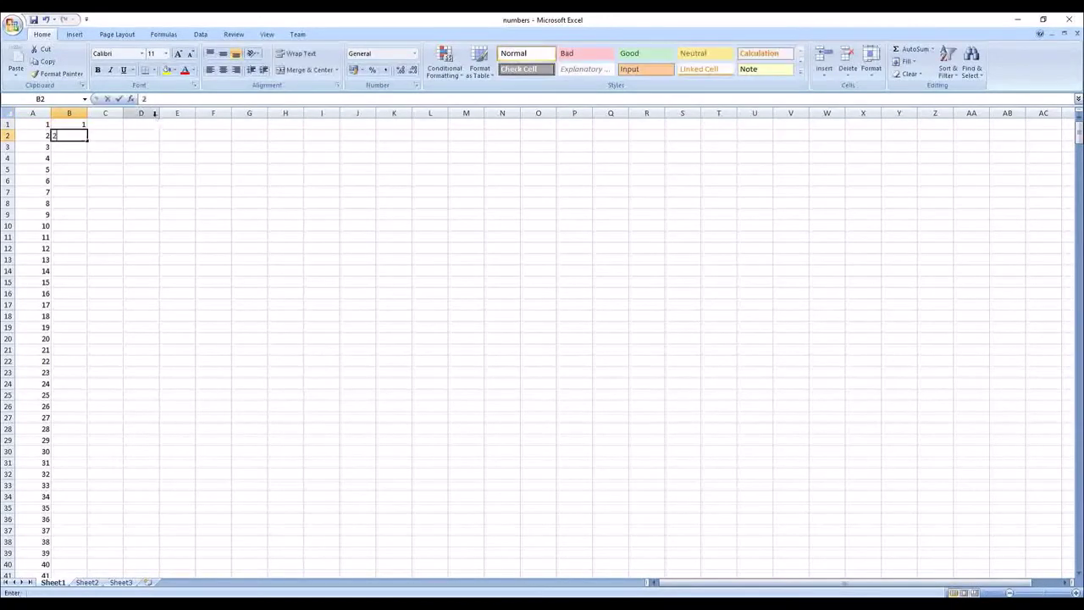
pyautogui.write('2')
pyautogui.click(110, 219)
pyautogui.moveTo(75, 125); pyautogui.dragTo(74, 133)
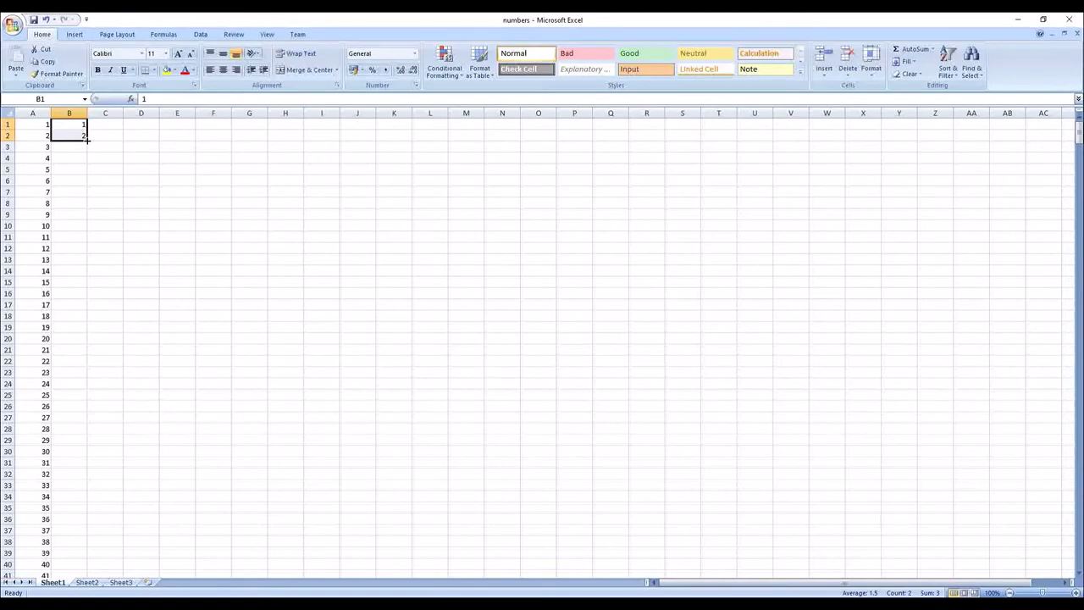
pyautogui.doubleClick(87, 140)
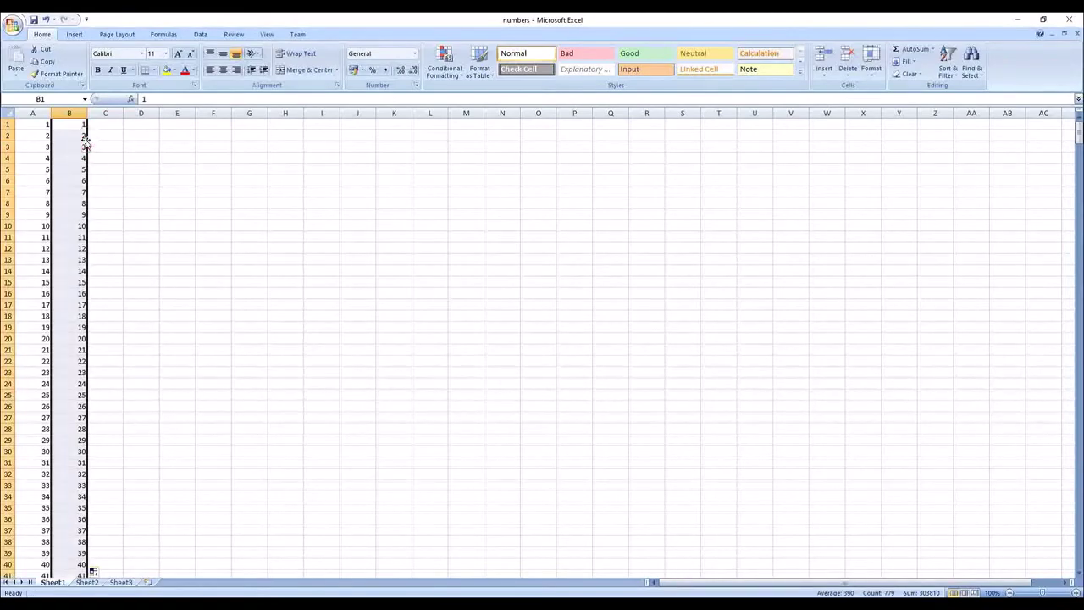
# Scroll down and check that both columns end at 779 in row 779
pyautogui.scroll(-12, 84, 237)
pyautogui.scroll(-11, 79, 276)
pyautogui.scroll(-8, 79, 276)
pyautogui.scroll(-7, 79, 332)
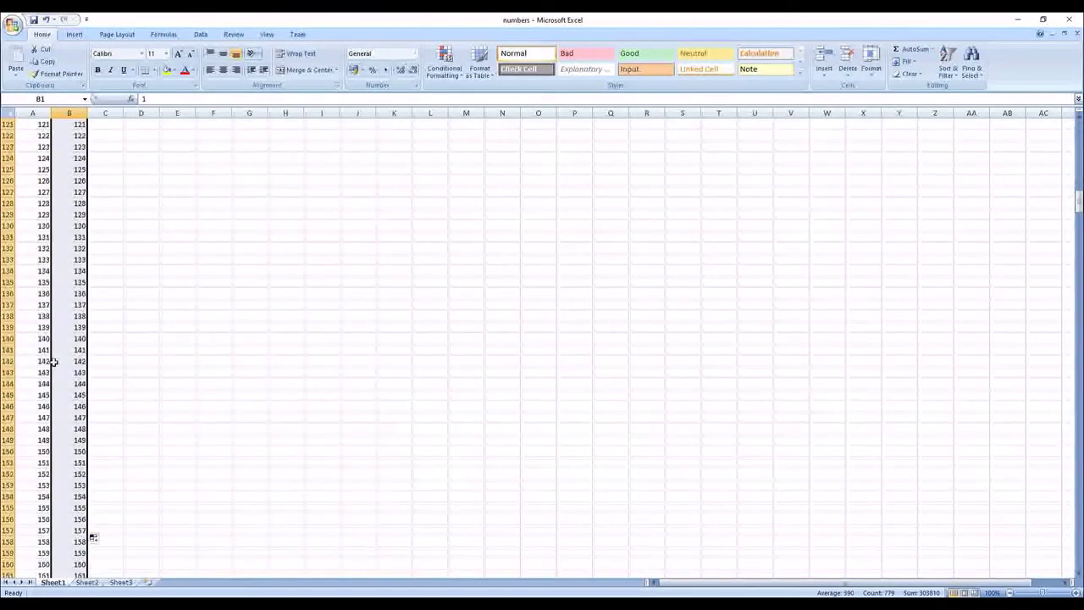
pyautogui.scroll(-10, 48, 362)
pyautogui.click(40, 373)
pyautogui.hotkey('ctrl', 'shift', 'Down')
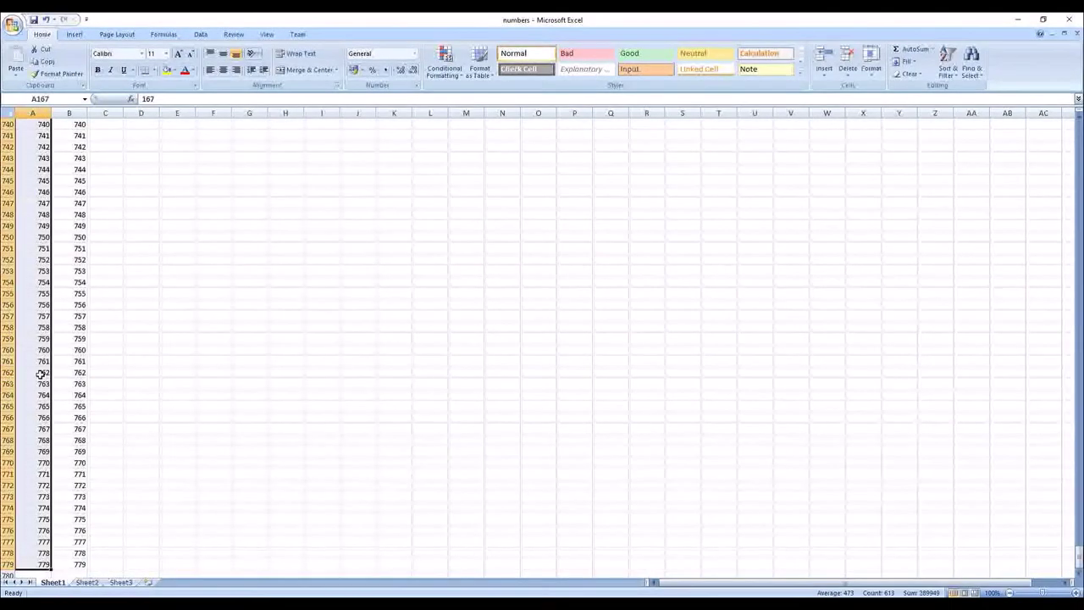
pyautogui.click(212, 462)
pyautogui.click(35, 563)
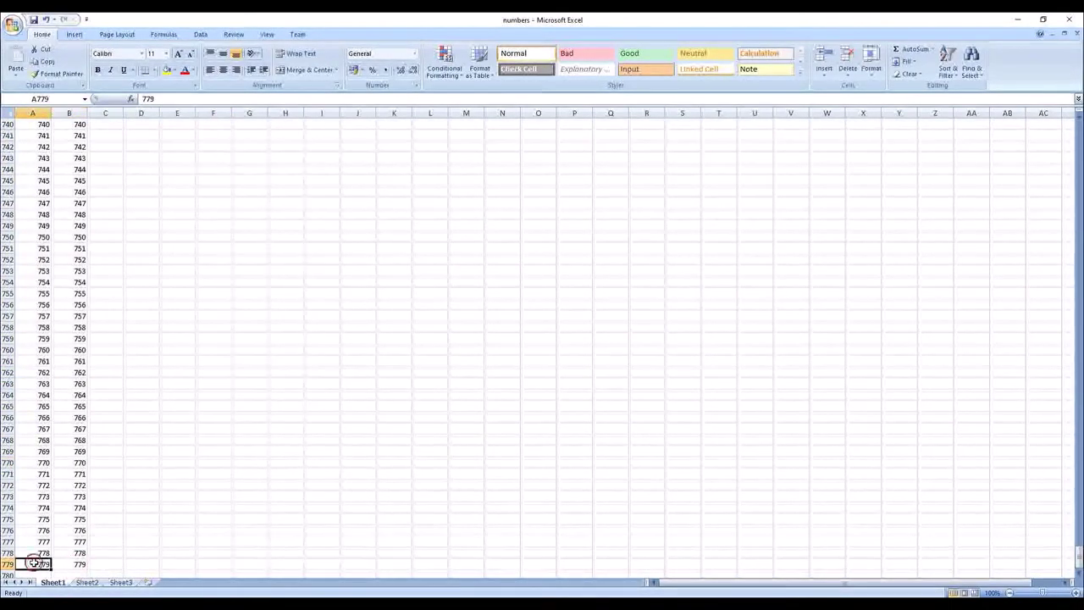
pyautogui.moveTo(1079, 552); pyautogui.dragTo(1077, 552)
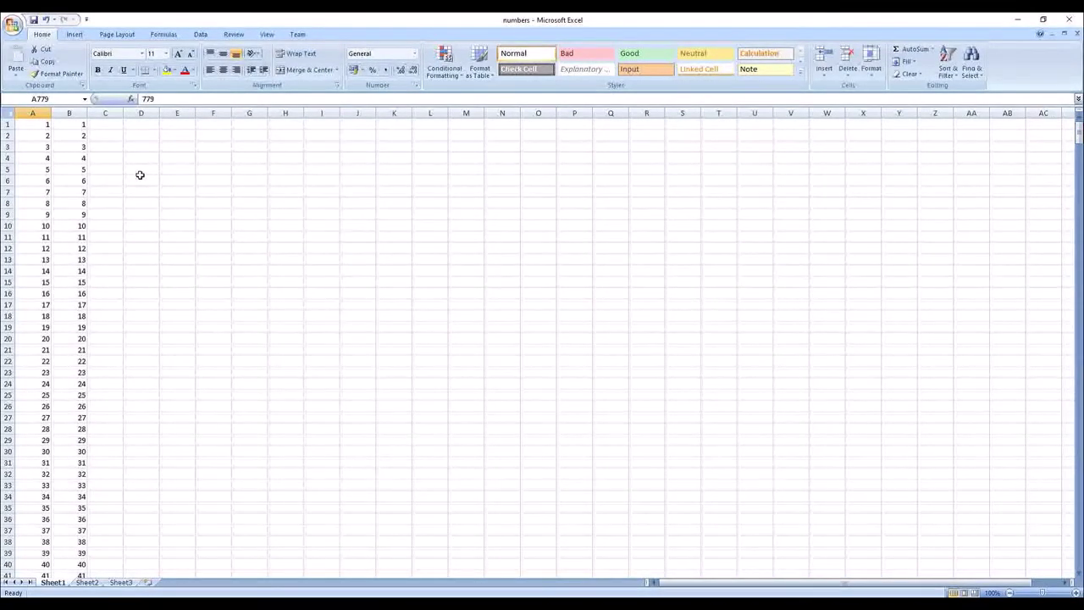
pyautogui.click(99, 168)
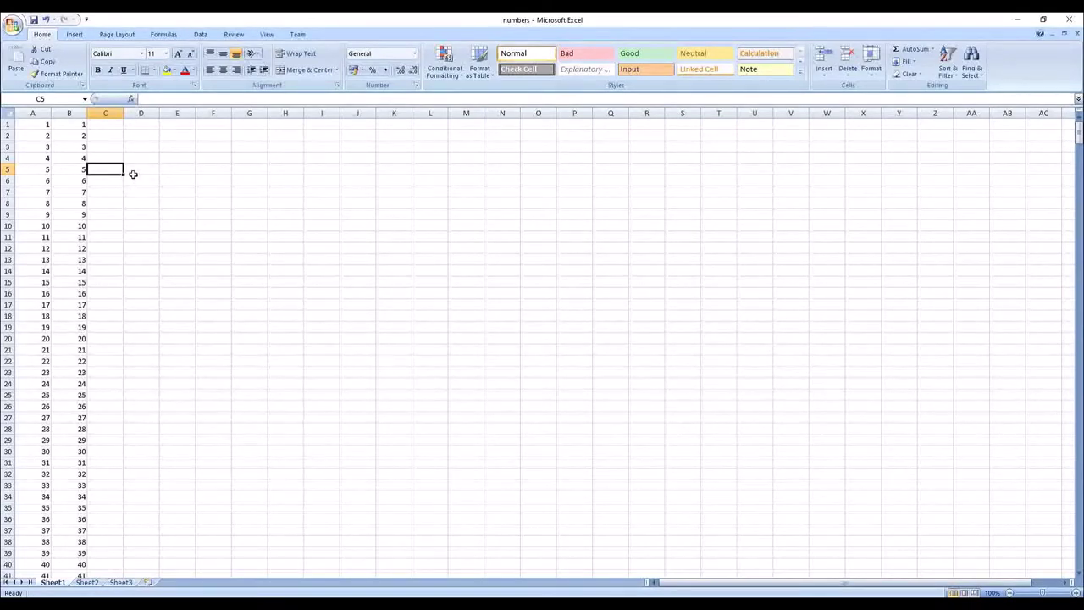
pyautogui.click(5, 192)
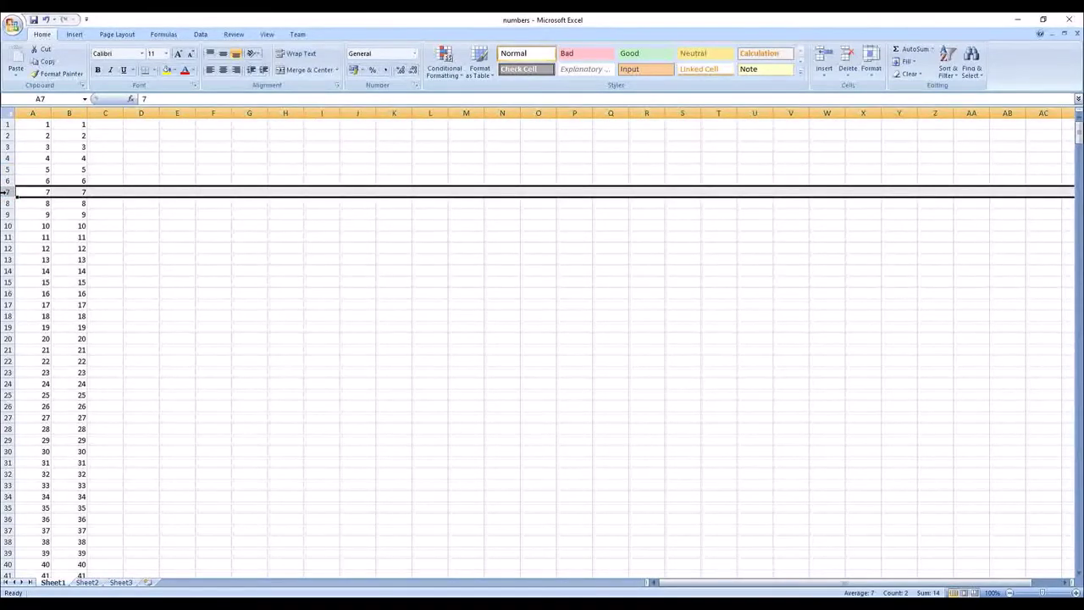
pyautogui.hotkey('ctrl', 'shift', 'Down')
pyautogui.hotkey('ctrl', '-')
pyautogui.click(143, 180)
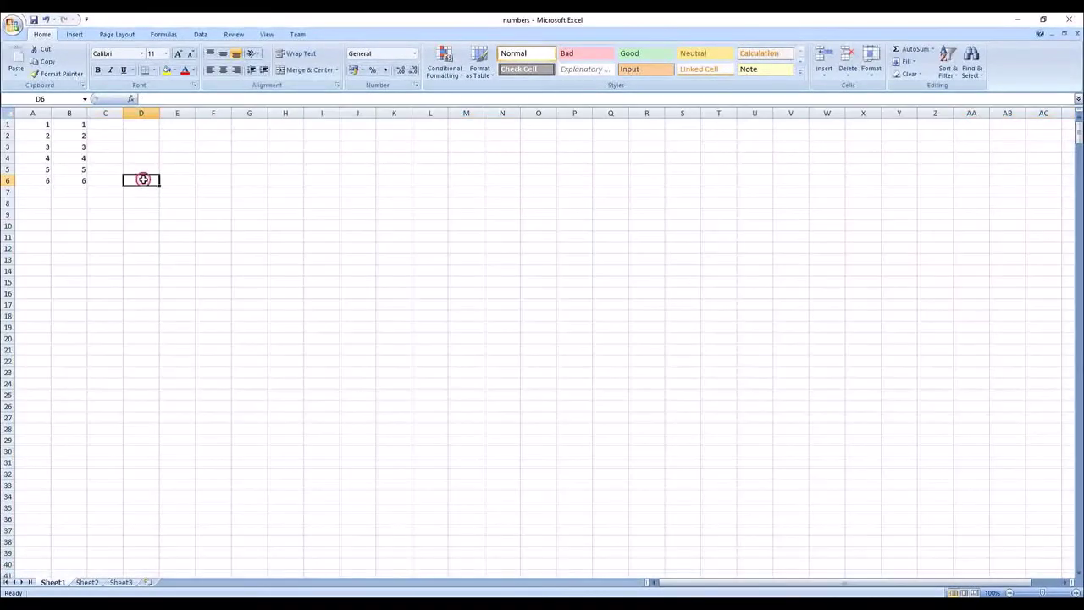
pyautogui.hotkey('ctrl', 'shift', 'Up')
pyautogui.click(170, 182)
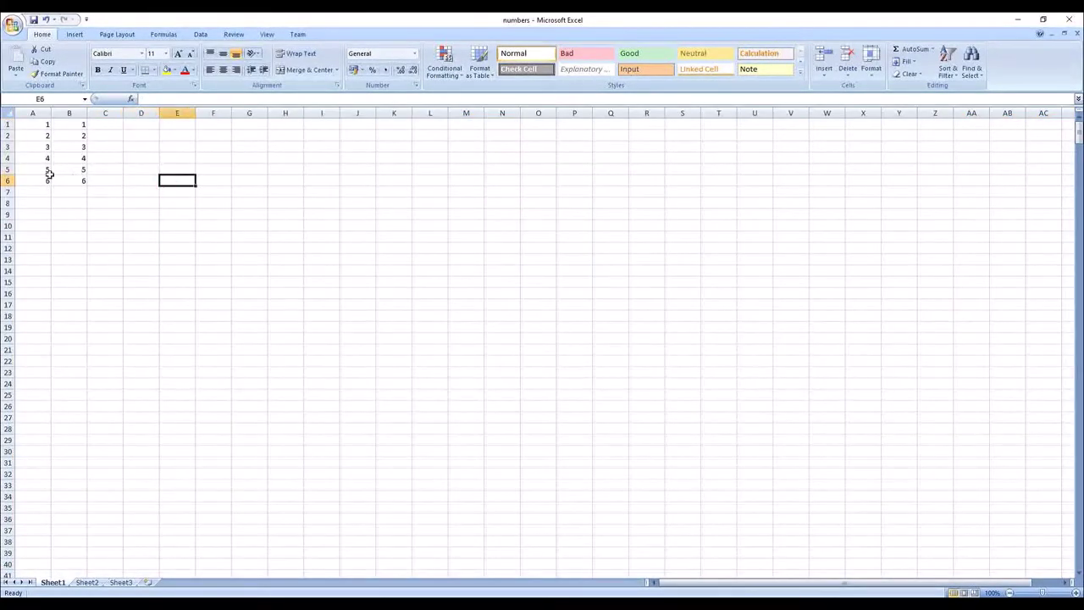
pyautogui.click(116, 125)
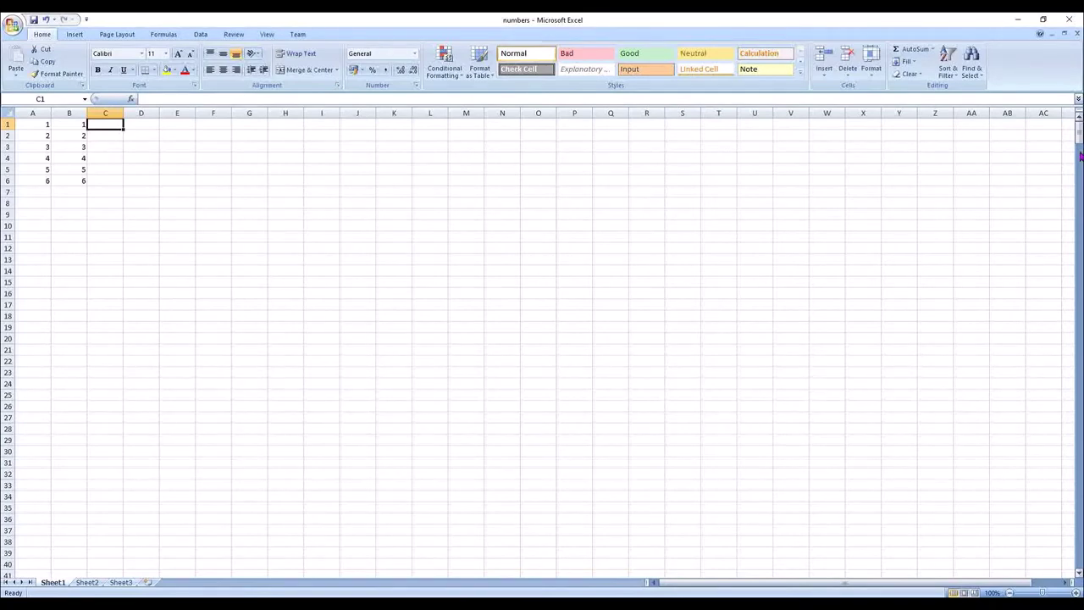
# Build =A1+B1 in C1 by clicking A1 and B1, then recheck the formula showing 2
pyautogui.write('=')
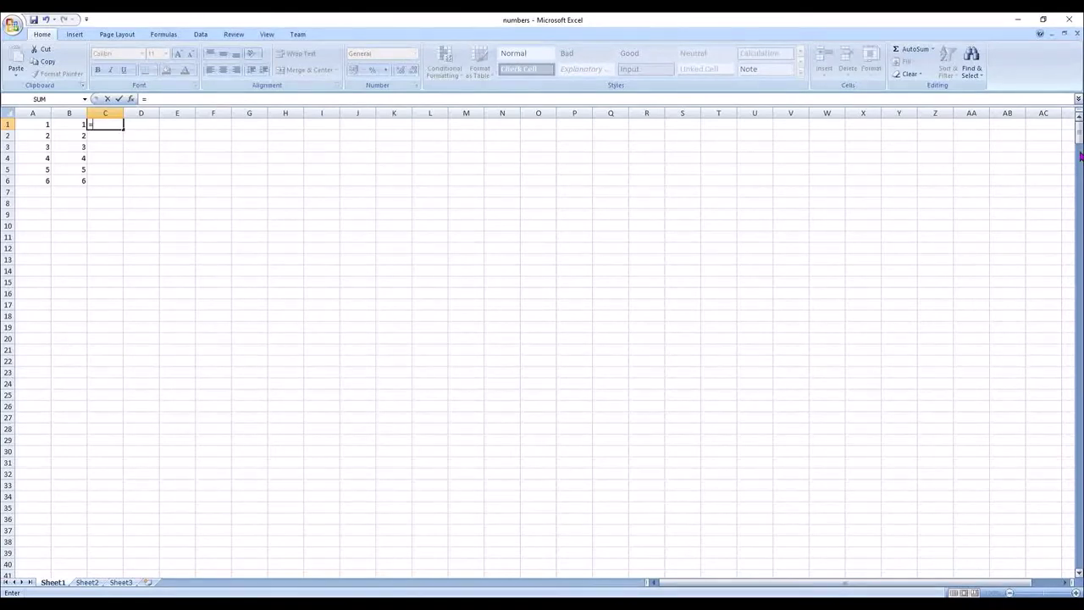
pyautogui.click(44, 124)
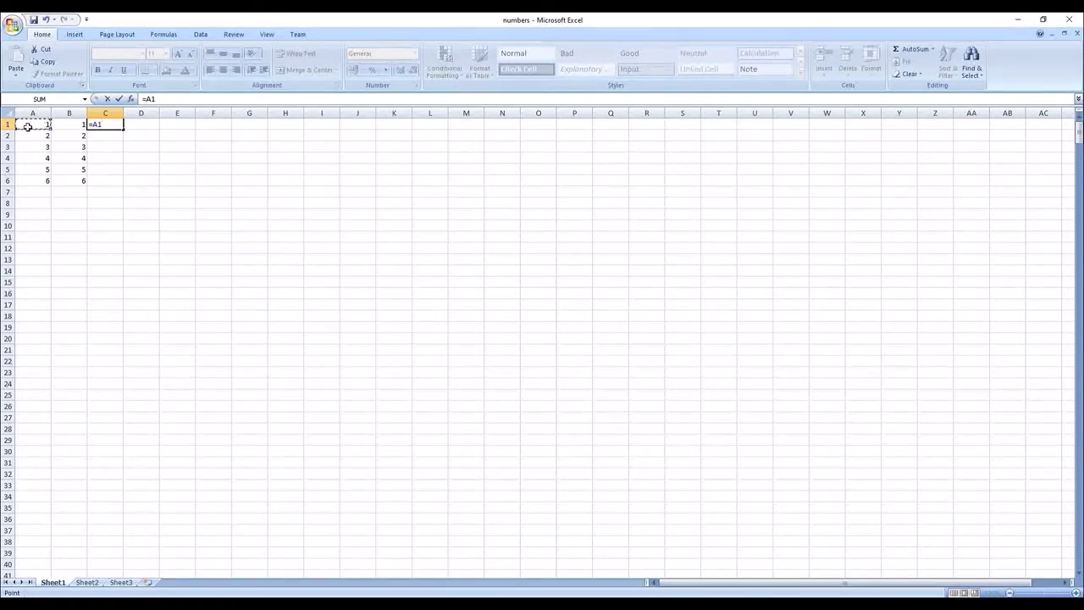
pyautogui.write('+')
pyautogui.click(72, 127)
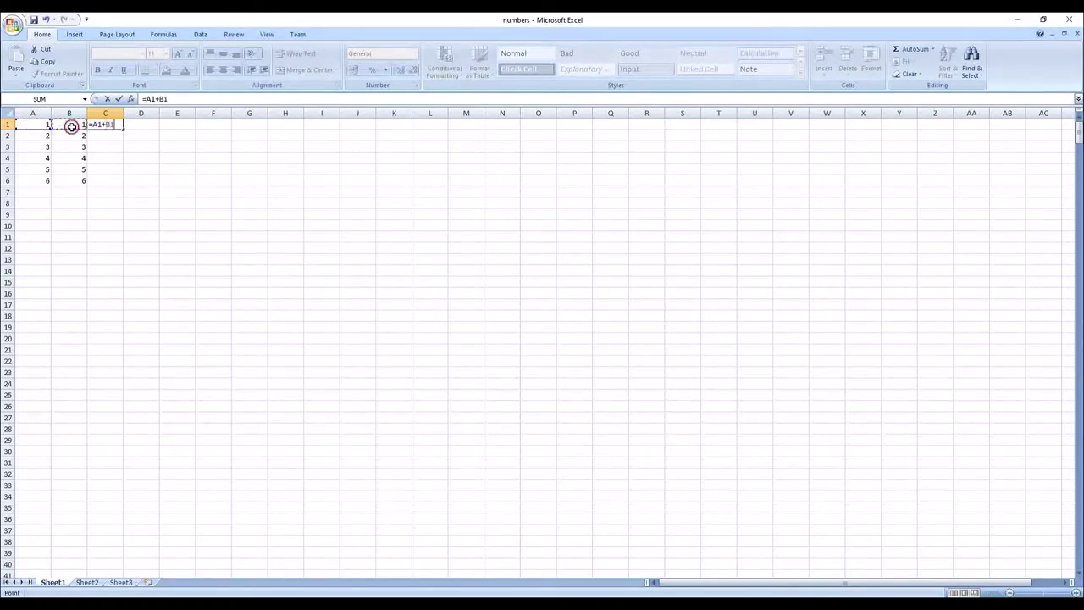
pyautogui.press('Return')
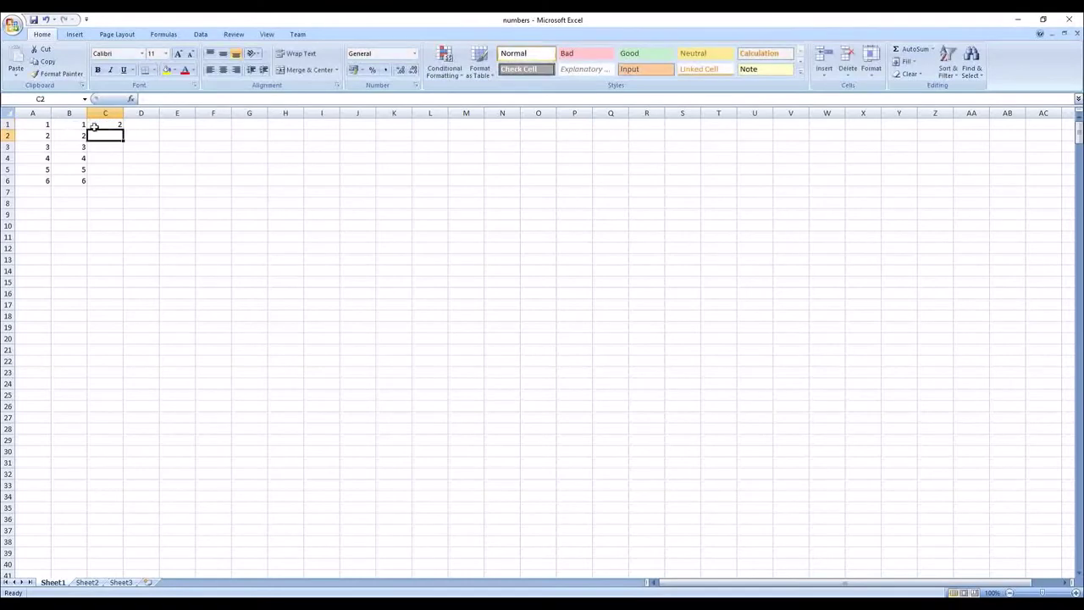
pyautogui.click(111, 126)
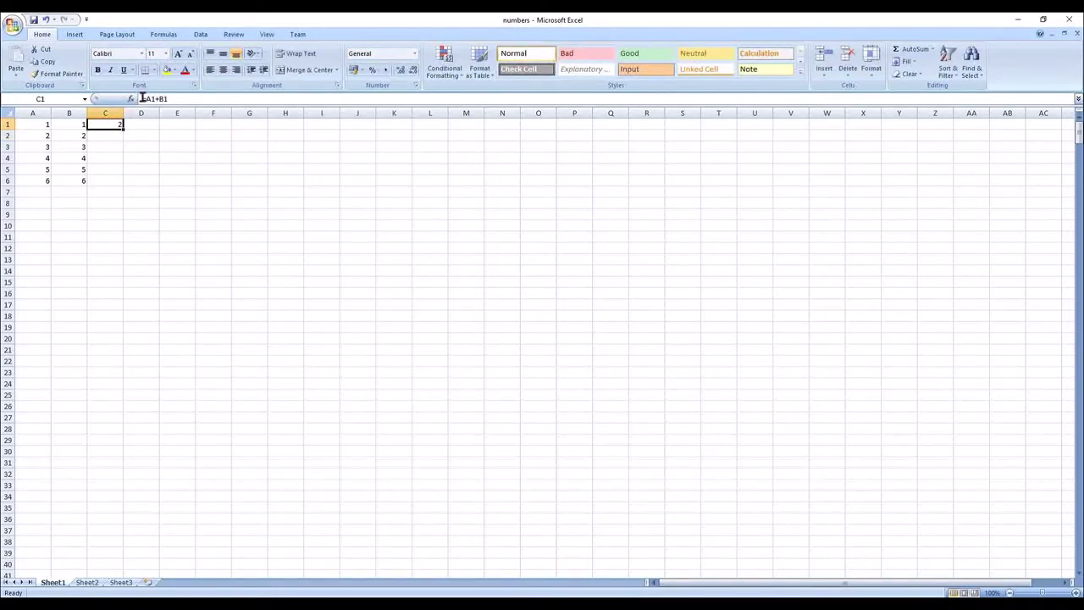
pyautogui.moveTo(141, 99); pyautogui.dragTo(183, 99)
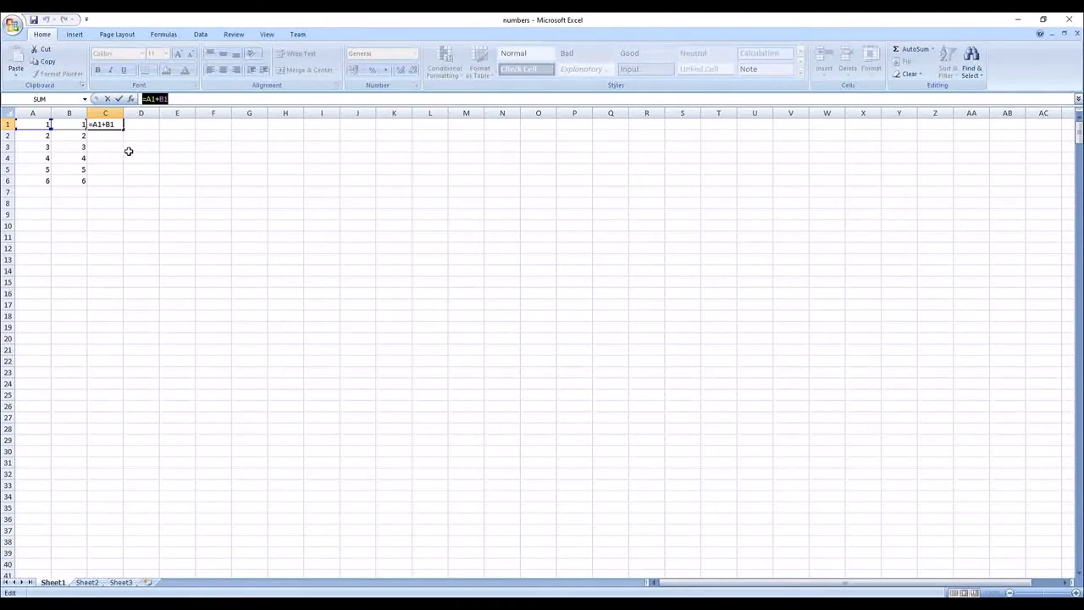
pyautogui.press('Return')
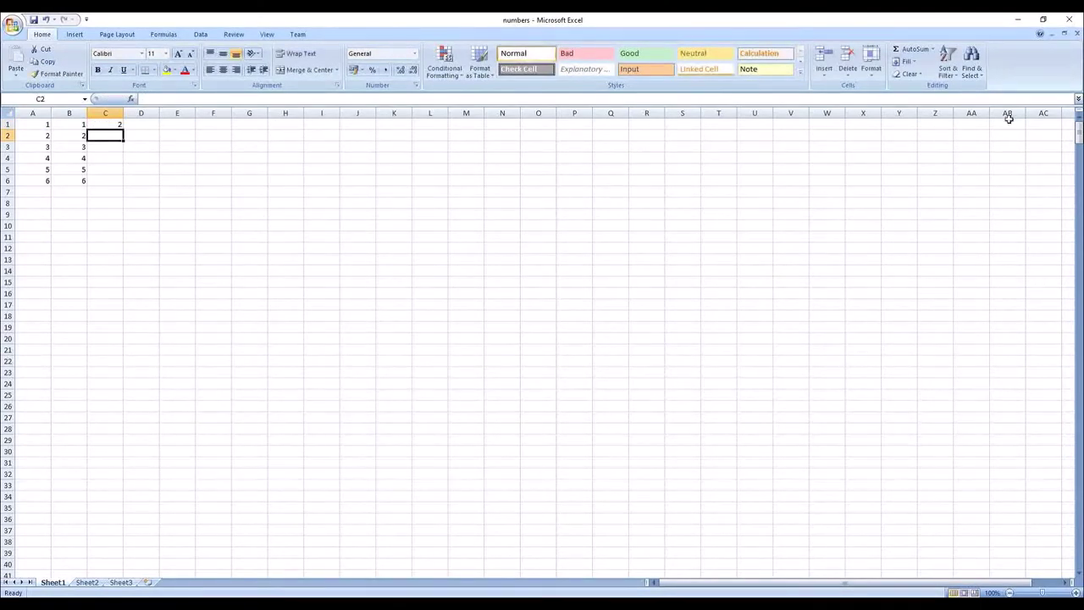
# Enter =SUM(A1:A6) in D1 to get 21, then begin typing =a2*b2 in C2
pyautogui.click(131, 125)
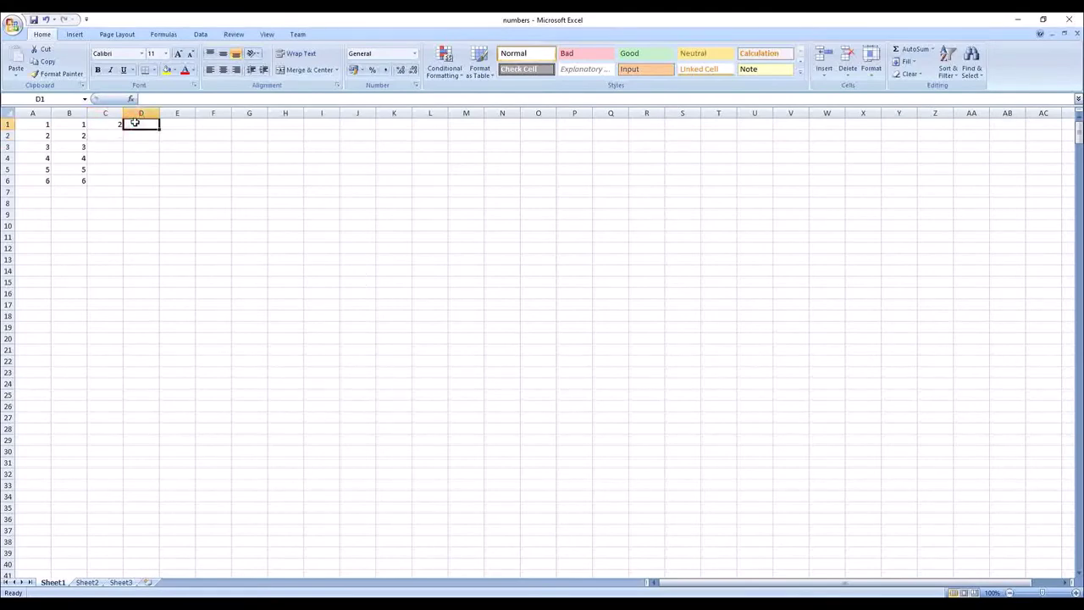
pyautogui.write('=sum')
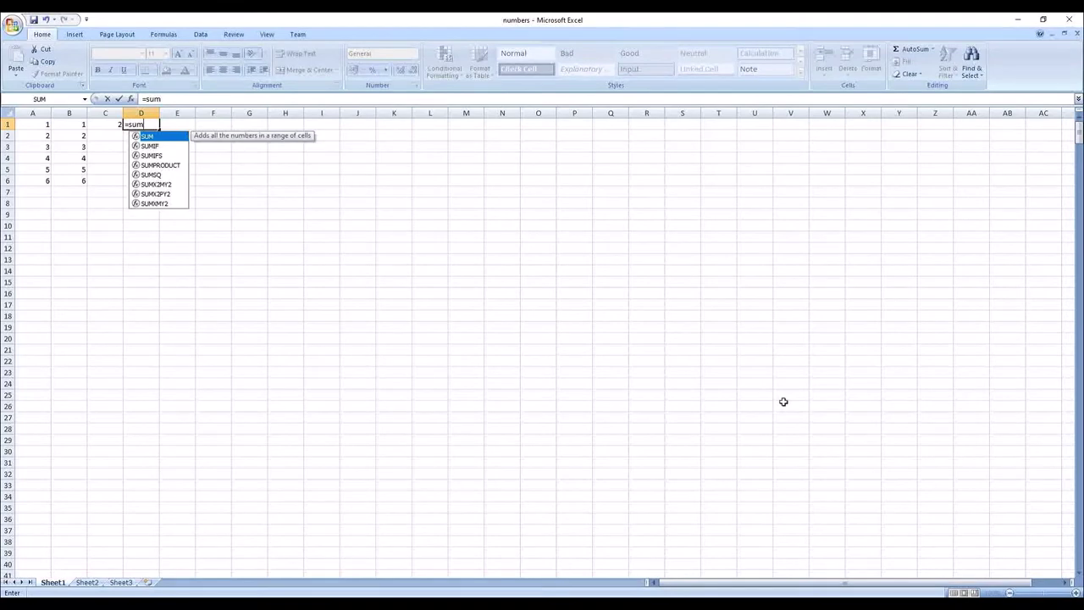
pyautogui.write('(')
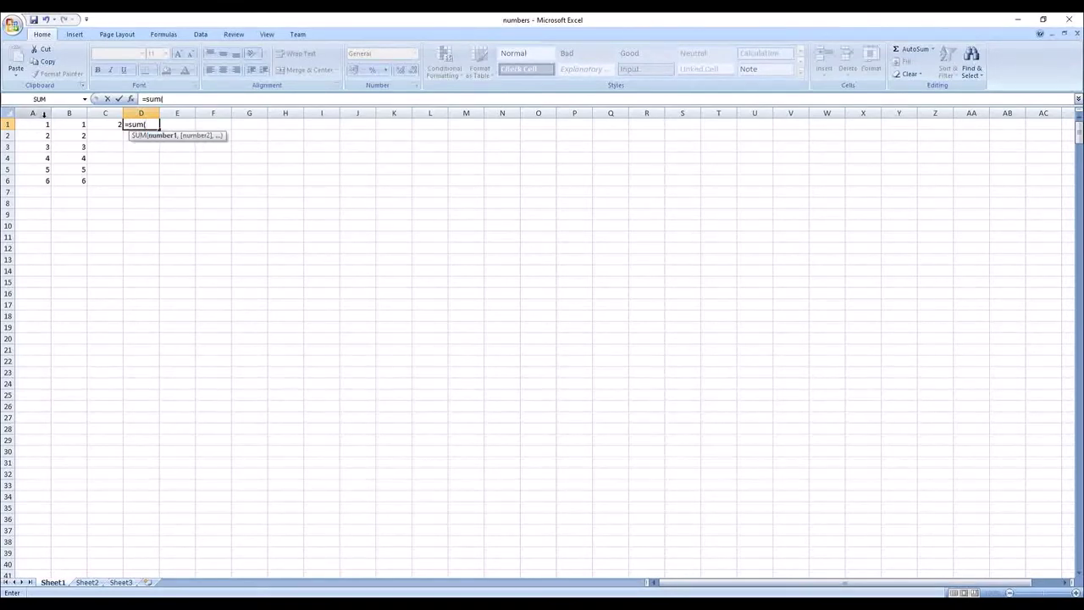
pyautogui.moveTo(41, 124)
pyautogui.mouseDown()
pyautogui.moveTo(68, 124)
pyautogui.moveTo(30, 191)
pyautogui.moveTo(34, 179)
pyautogui.mouseUp()
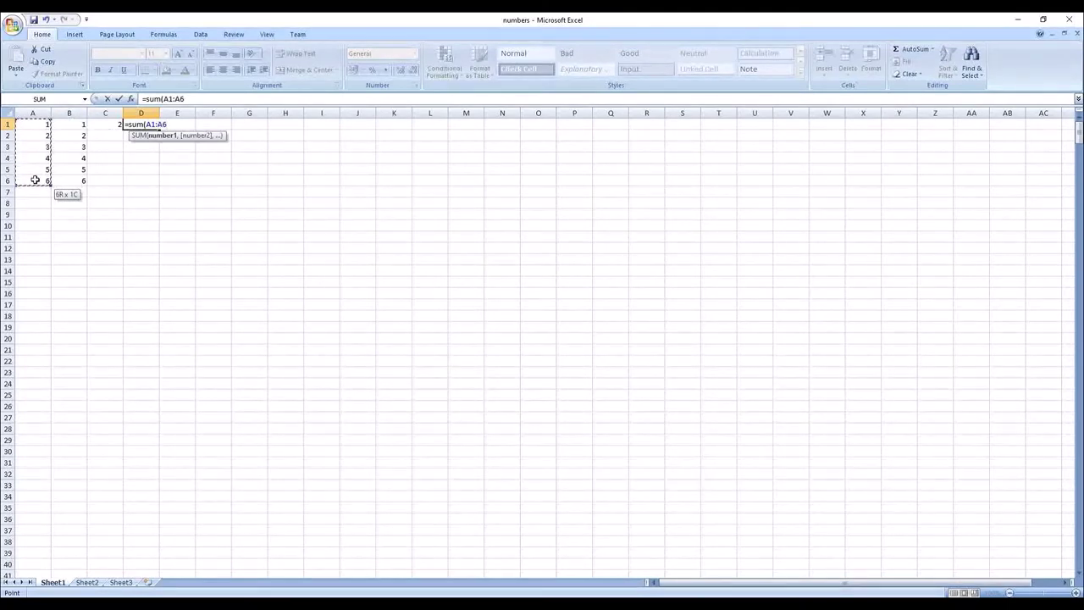
pyautogui.write(')')
pyautogui.press('Return')
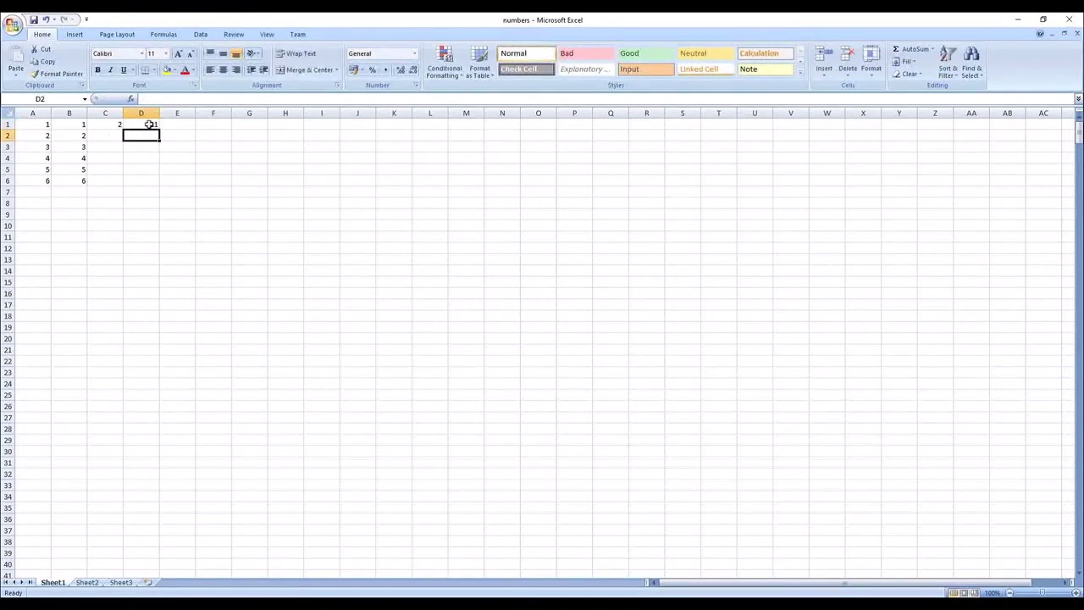
pyautogui.click(113, 139)
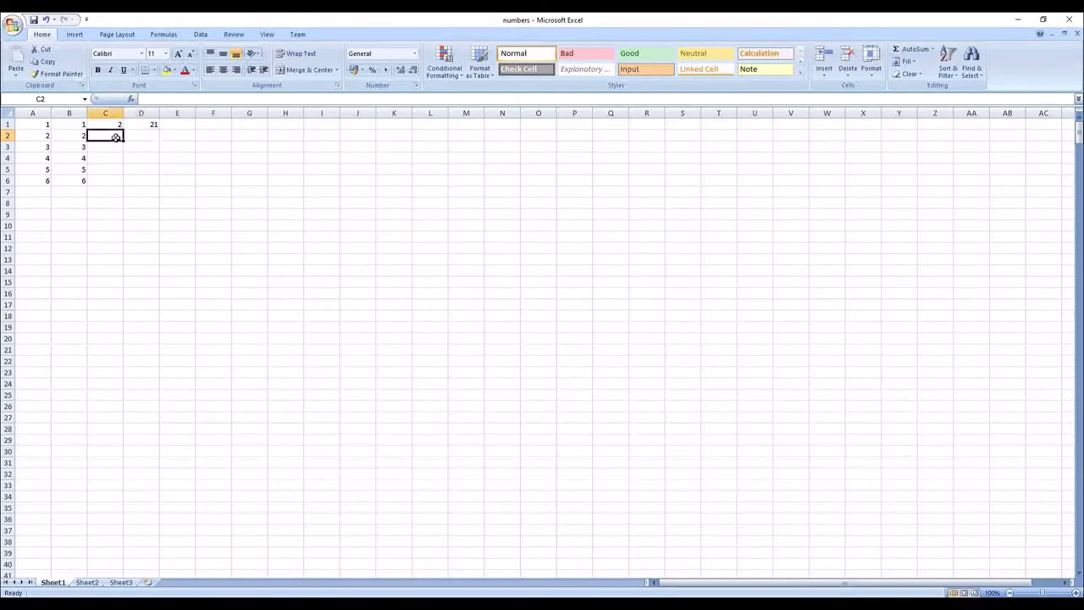
pyautogui.write('=')
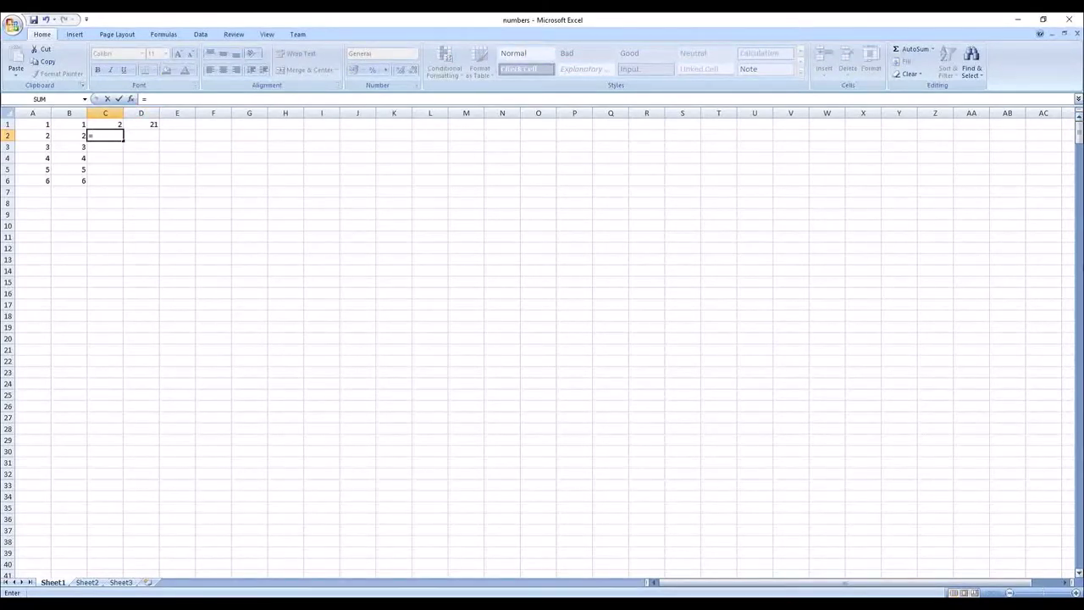
pyautogui.write('a2')
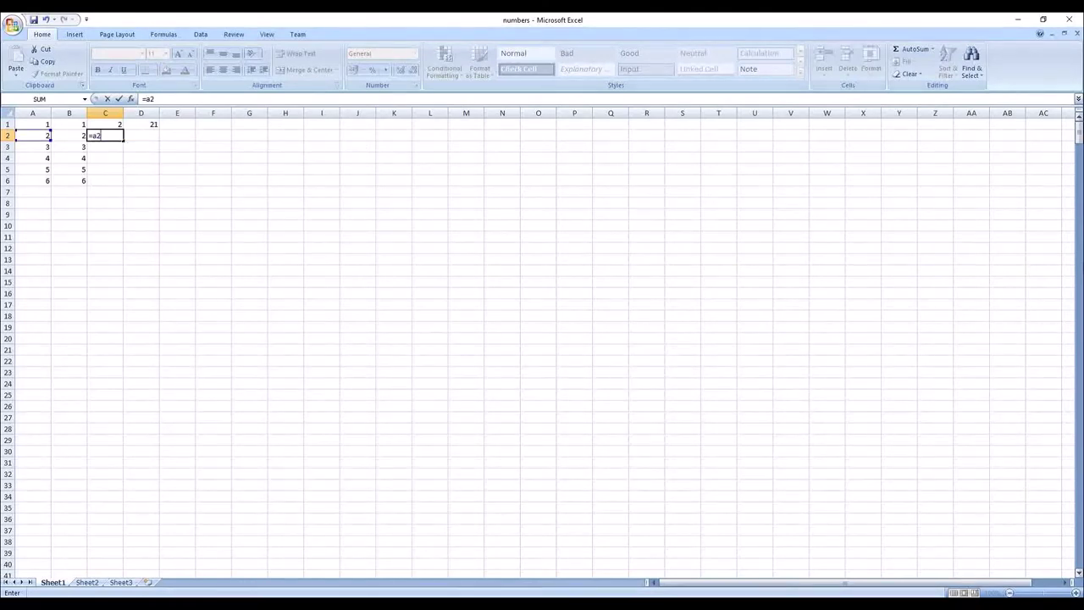
pyautogui.write('*')
pyautogui.write('b')
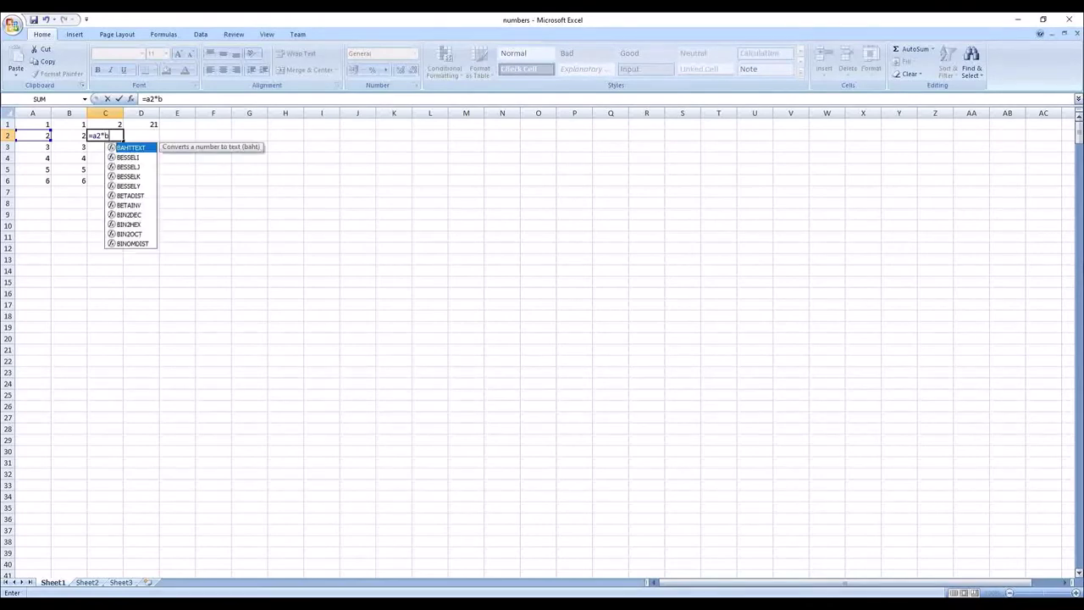
pyautogui.write('2')
# Correct C2's formula to =A2*B3*B4 so it shows 24, then reselect C2
pyautogui.press('BackSpace')
pyautogui.write('3*')
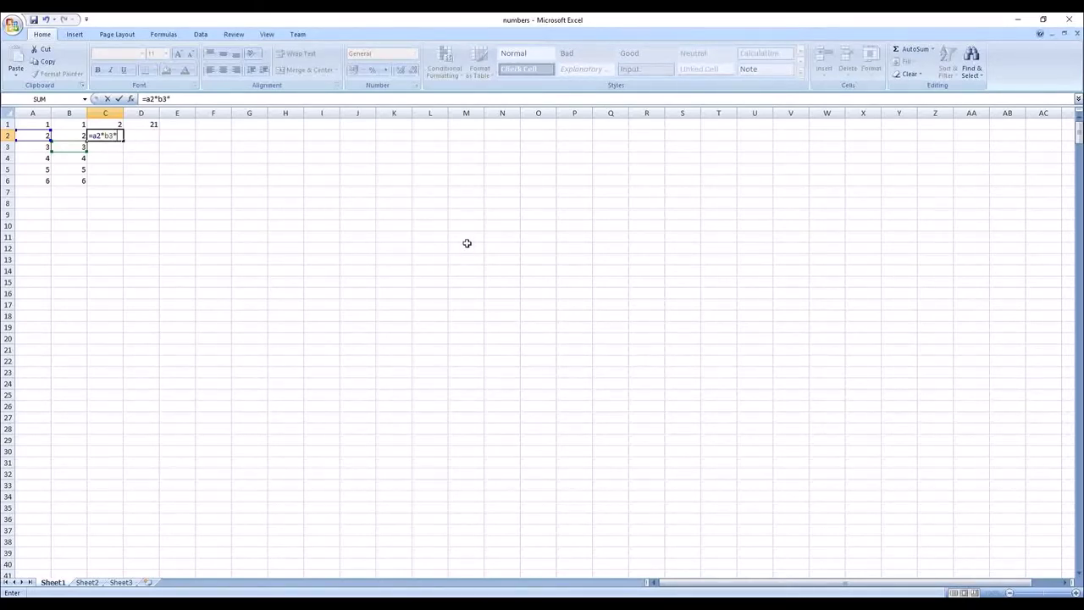
pyautogui.write('b4')
pyautogui.press('Return')
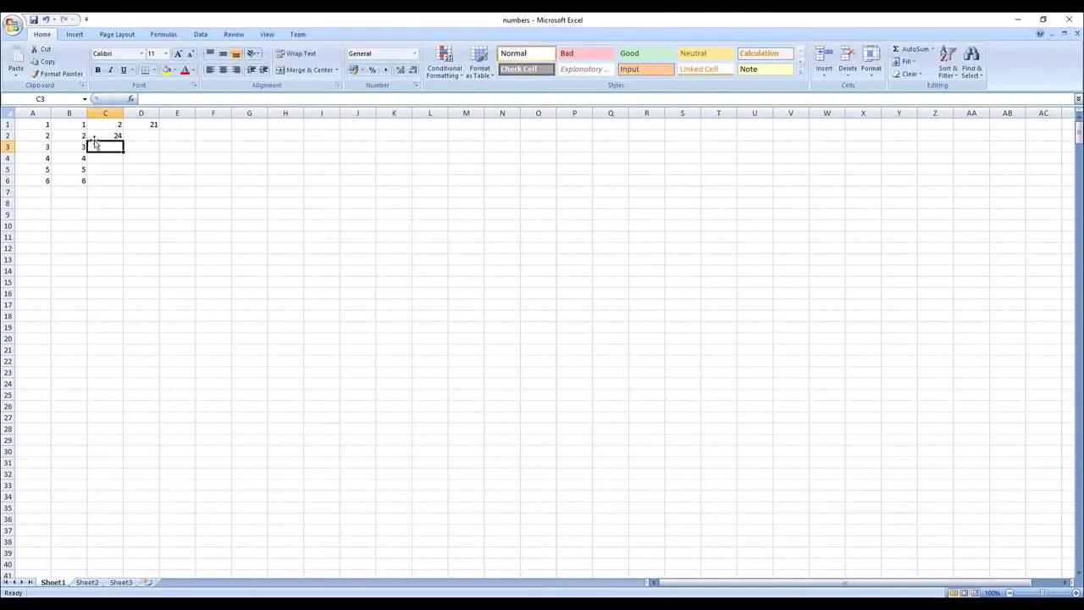
pyautogui.click(107, 136)
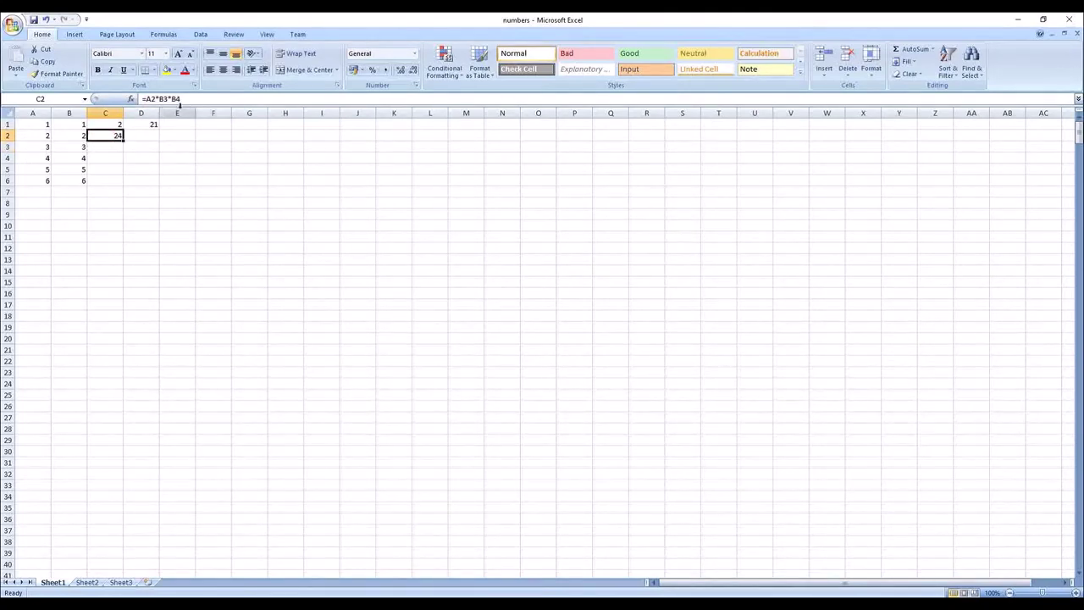
# Enter =A3*5 in C3 by clicking A3, giving 15
pyautogui.click(135, 161)
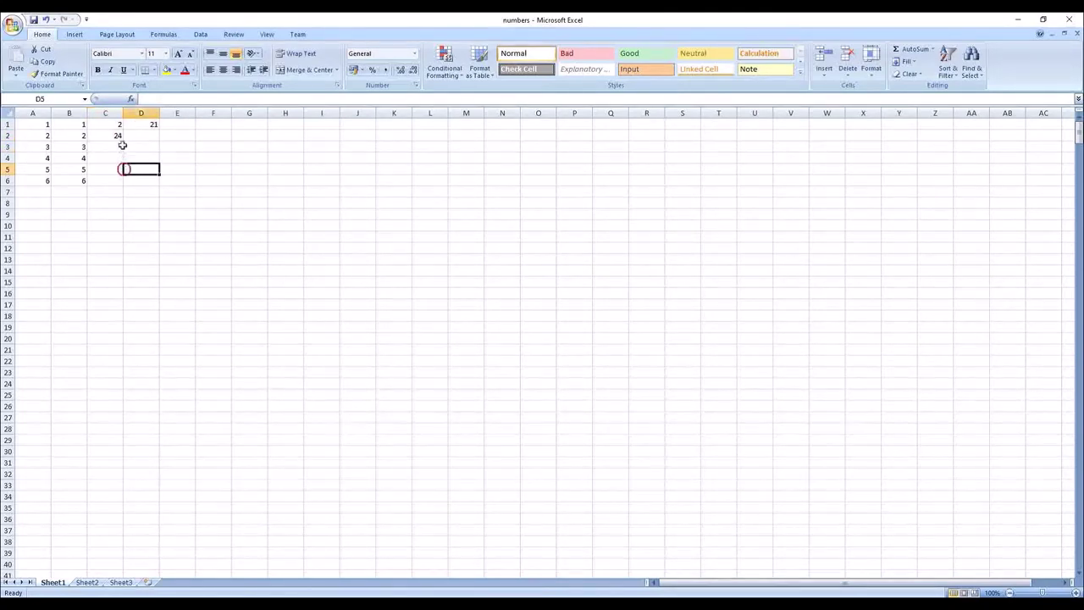
pyautogui.click(115, 137)
pyautogui.click(114, 148)
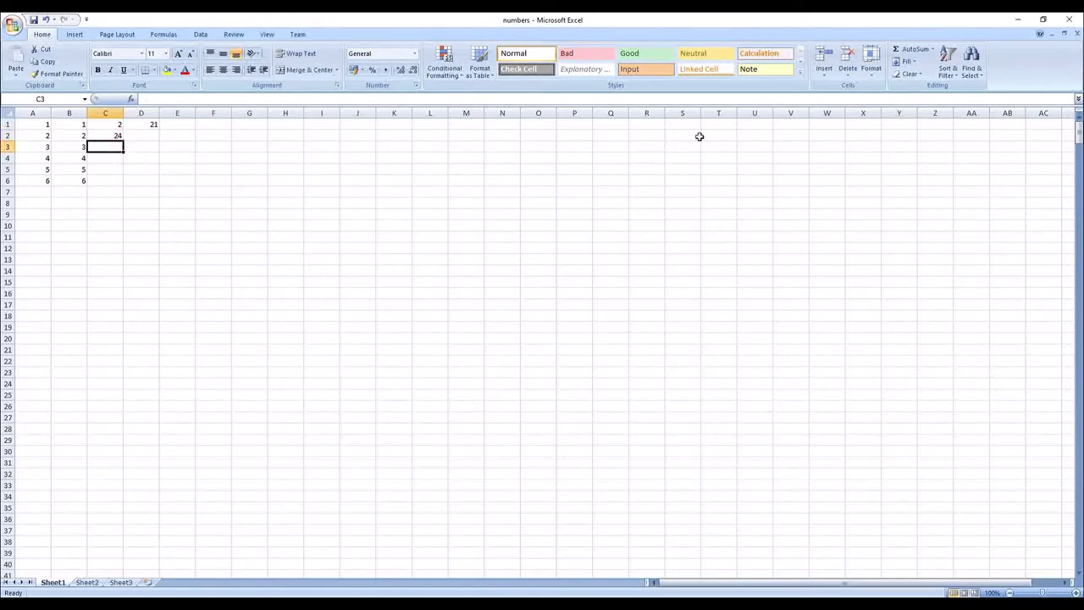
pyautogui.write('=')
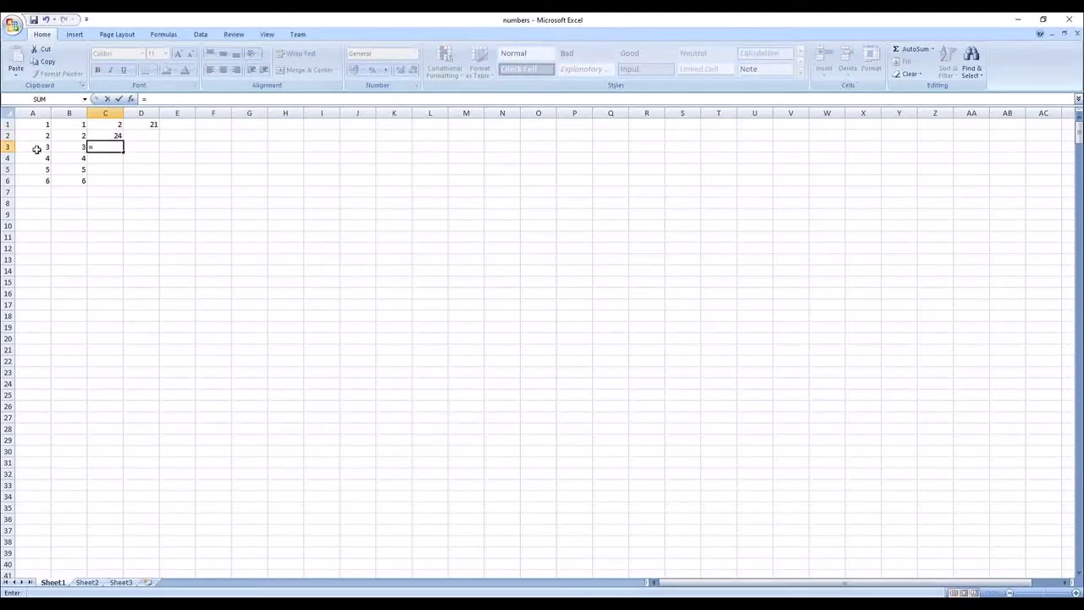
pyautogui.click(39, 146)
pyautogui.write('*')
pyautogui.write('5')
pyautogui.press('Return')
# Reopen C3's formula =A3*5 to inspect it, leave it unchanged, and select A9
pyautogui.click(93, 149)
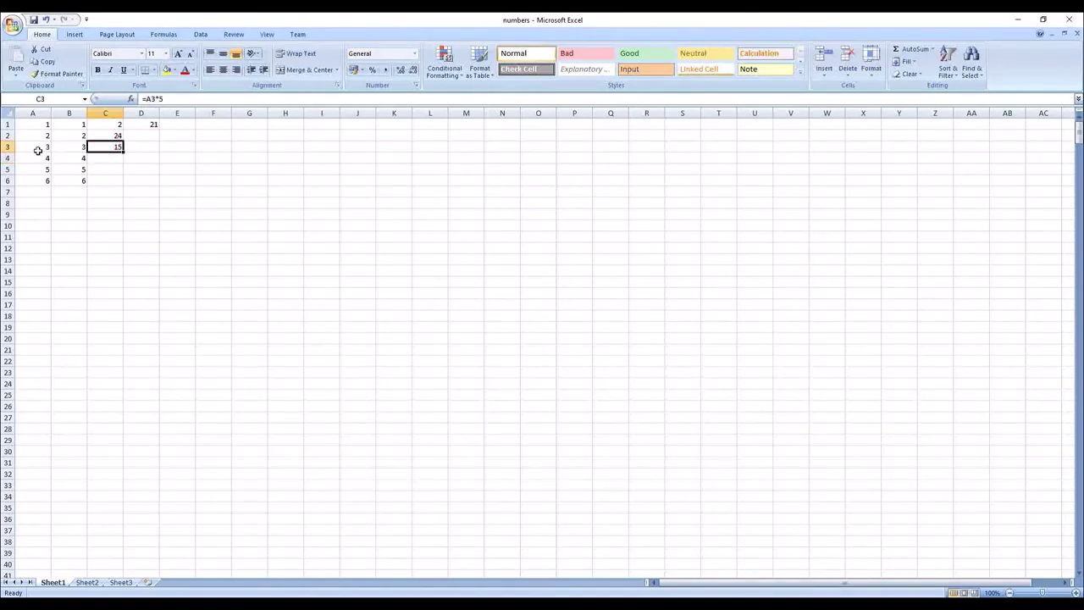
pyautogui.click(150, 98)
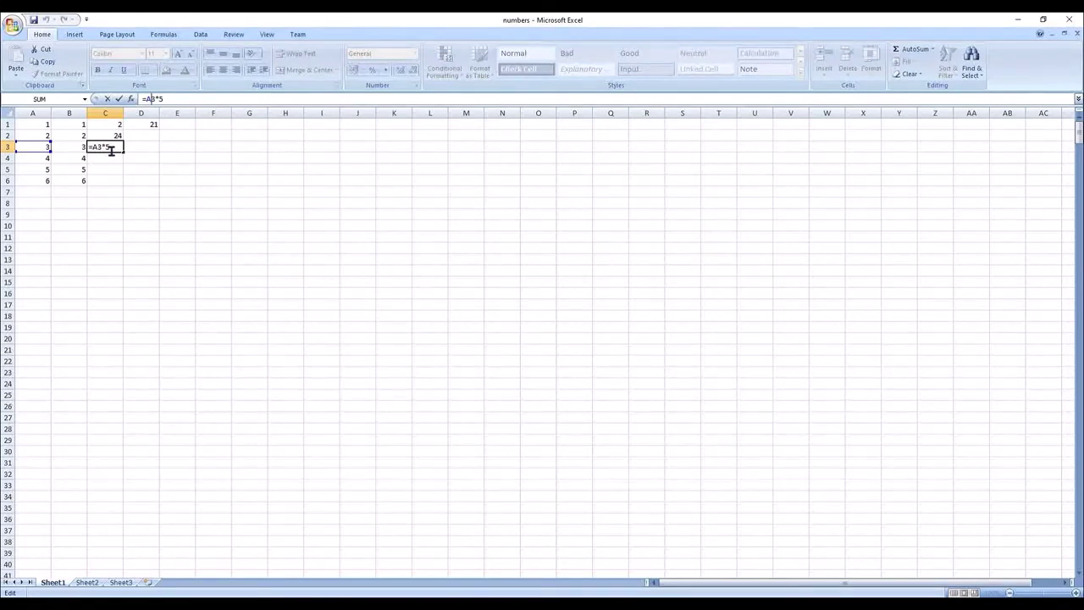
pyautogui.hotkey('ctrl', 'Return')
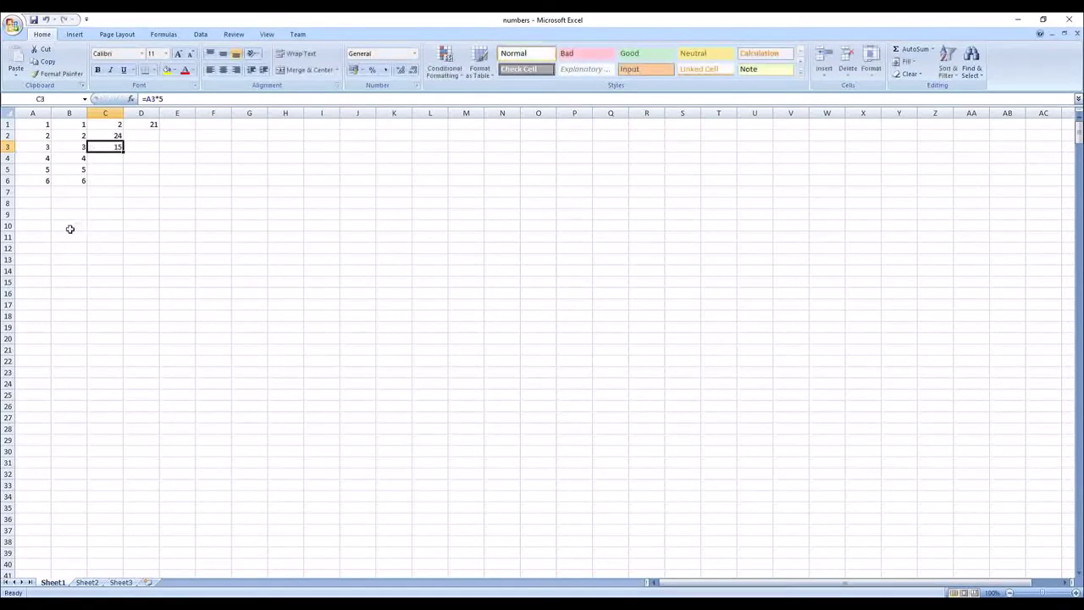
pyautogui.click(35, 213)
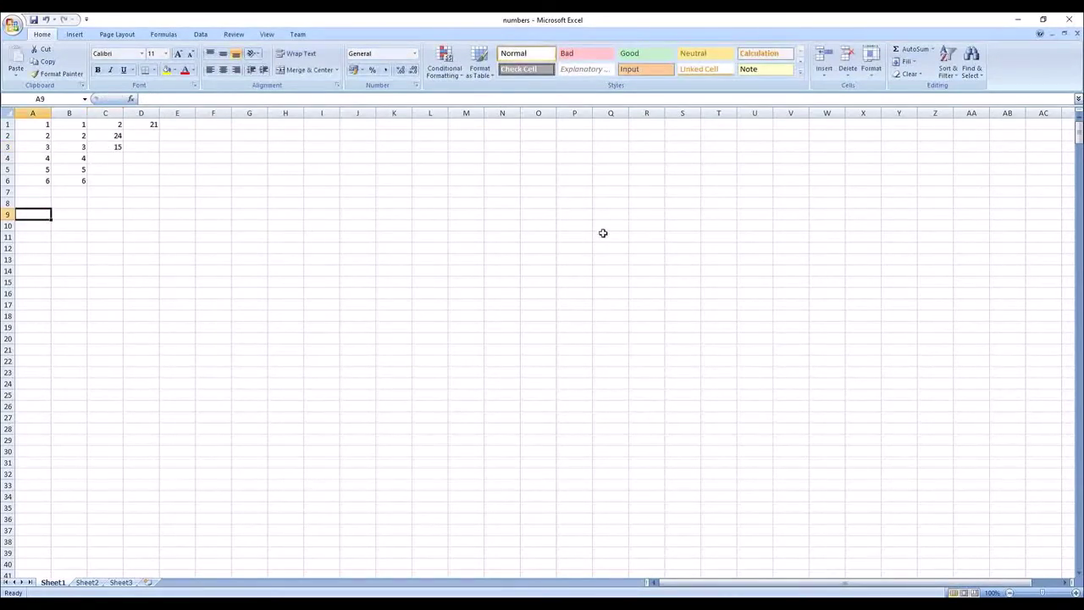
# Enter =1500/6 in A9 to get 250, then reselect A9 to view its formula
pyautogui.write('=')
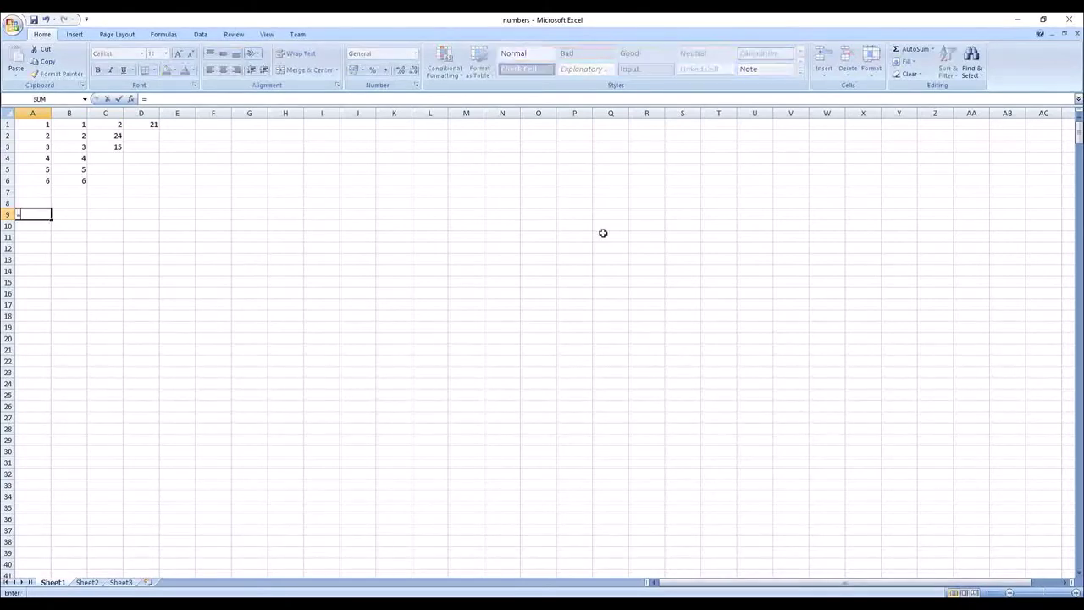
pyautogui.write('15')
pyautogui.write('00')
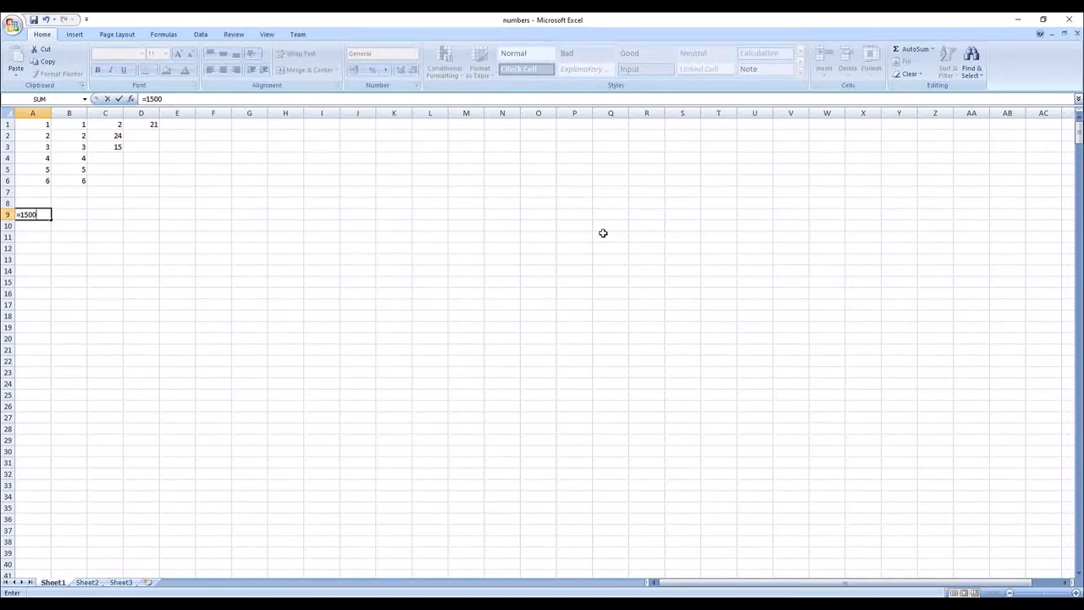
pyautogui.write('/6')
pyautogui.press('Return')
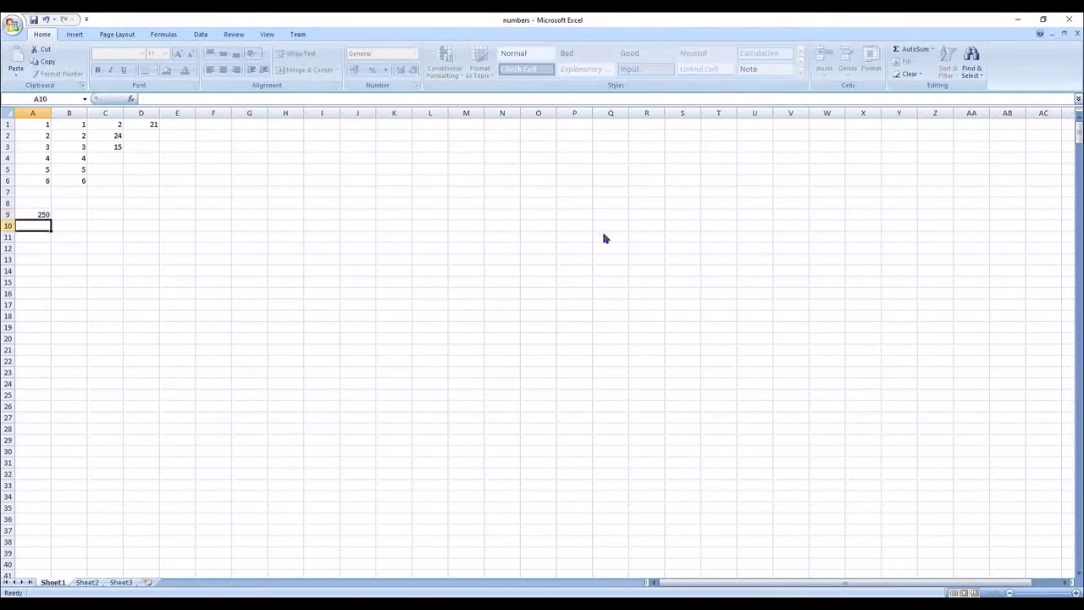
pyautogui.click(38, 214)
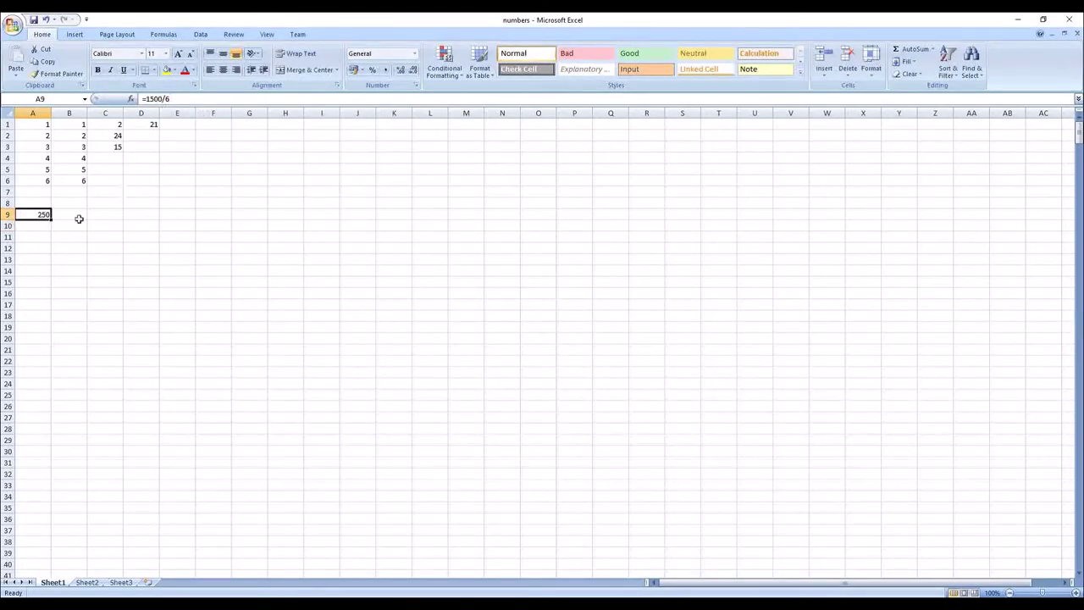
# Change A9's formula to =1500/A6, replacing the constant divisor 6 with a reference to A6
pyautogui.click(33, 260)
pyautogui.click(41, 214)
pyautogui.doubleClick(168, 99)
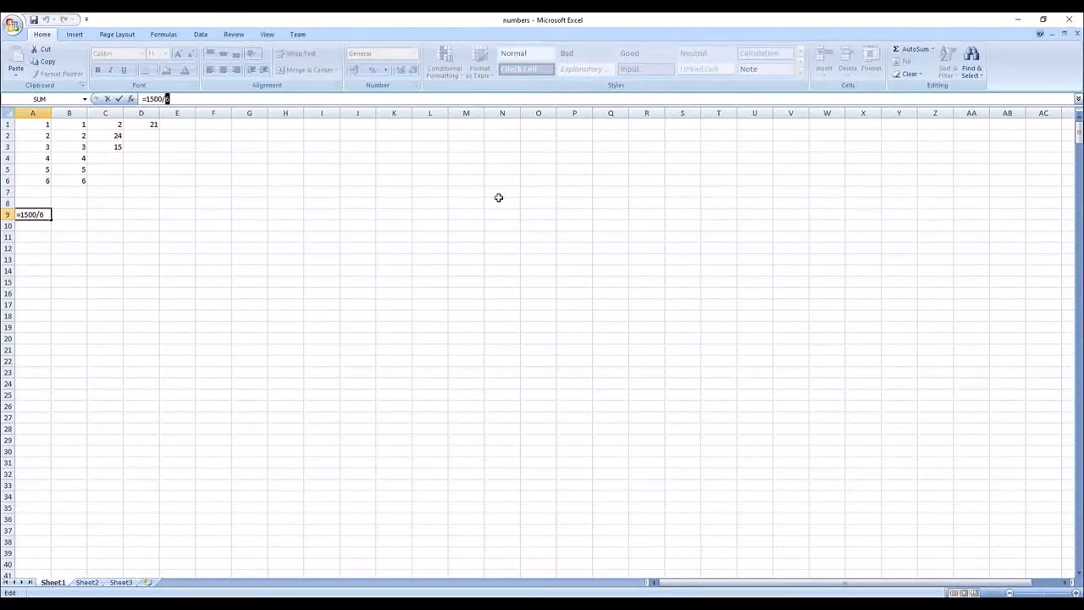
pyautogui.press('BackSpace')
pyautogui.click(83, 169)
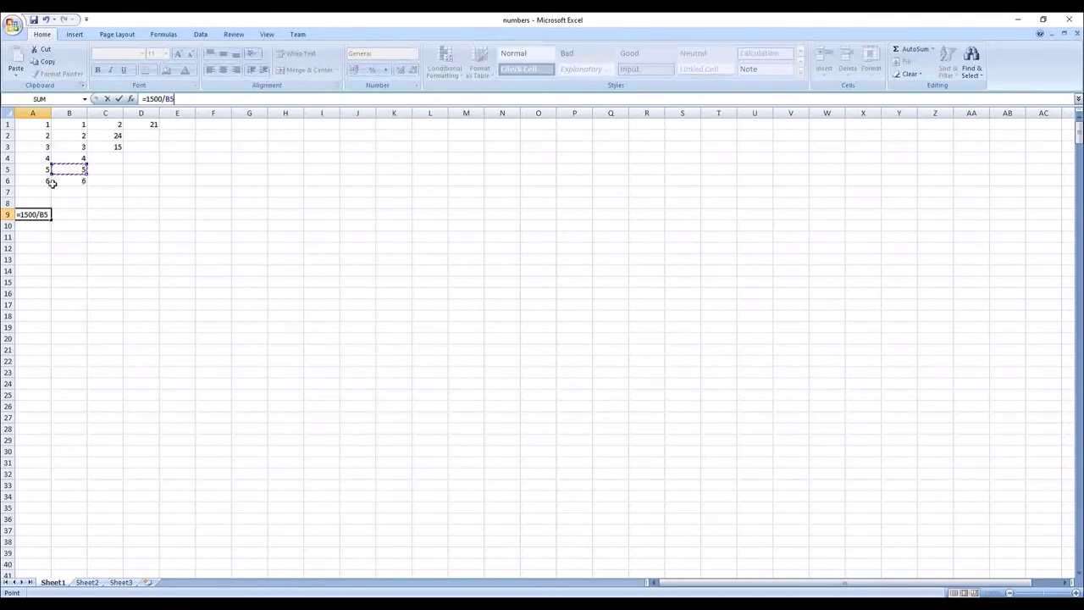
pyautogui.click(42, 180)
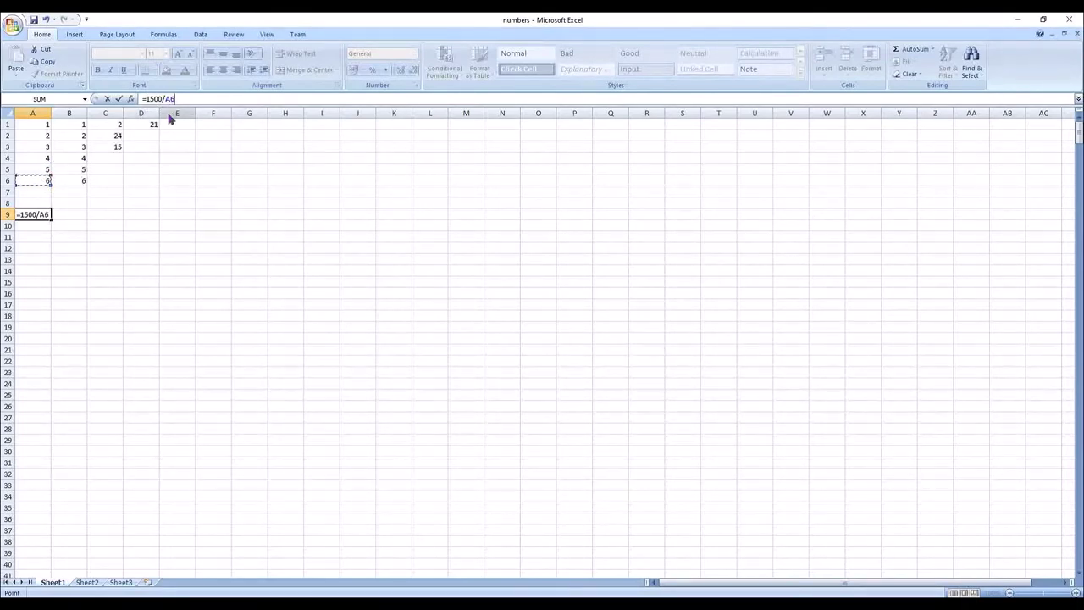
pyautogui.press('Return')
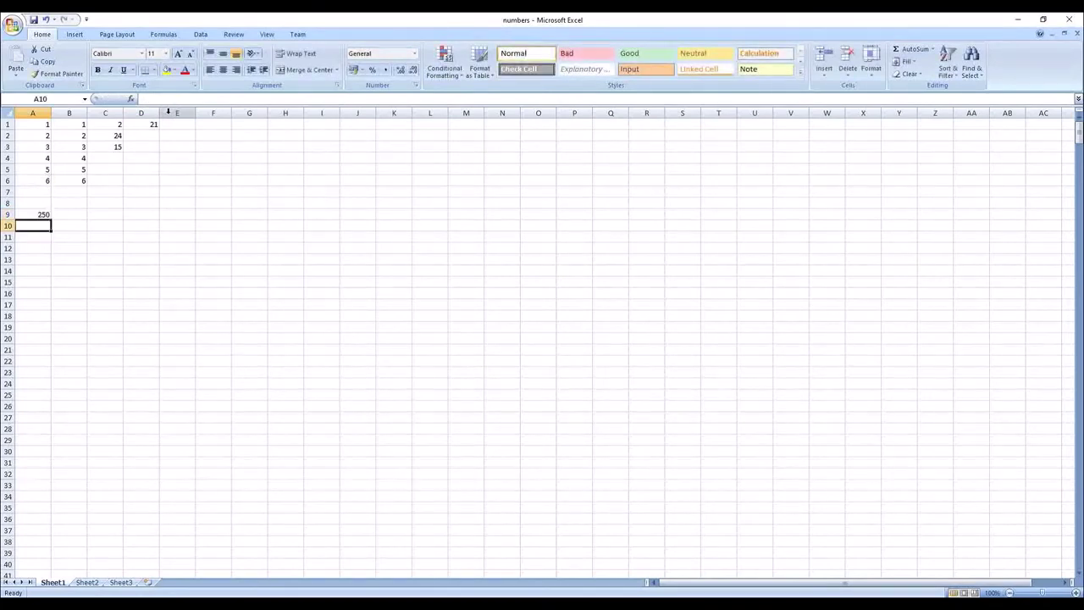
# Change A6's value to 7 (after briefly trying 3) so A9 recalculates
pyautogui.click(42, 183)
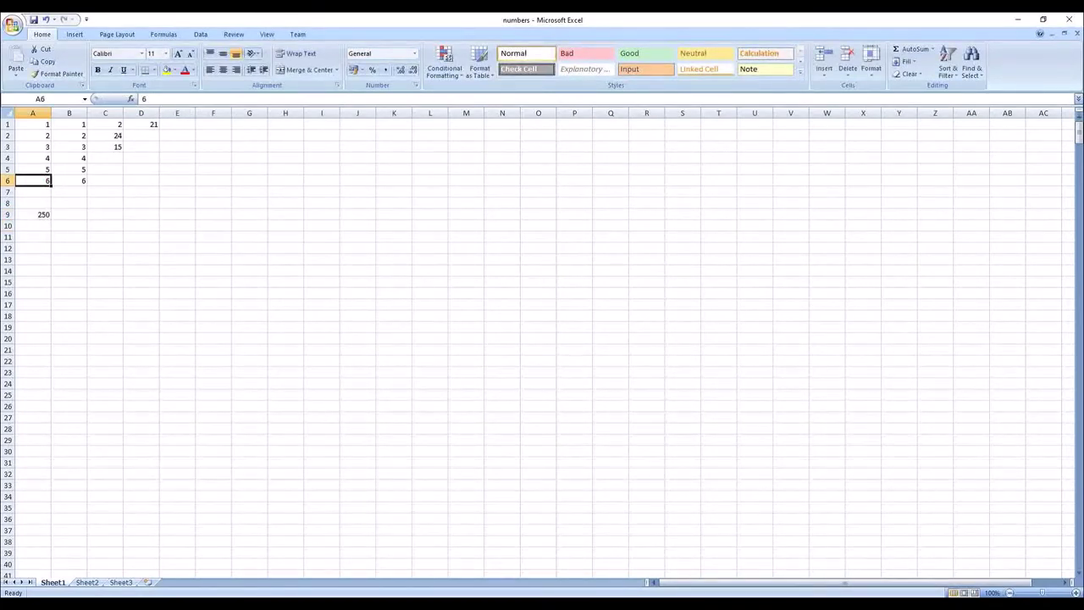
pyautogui.write('3')
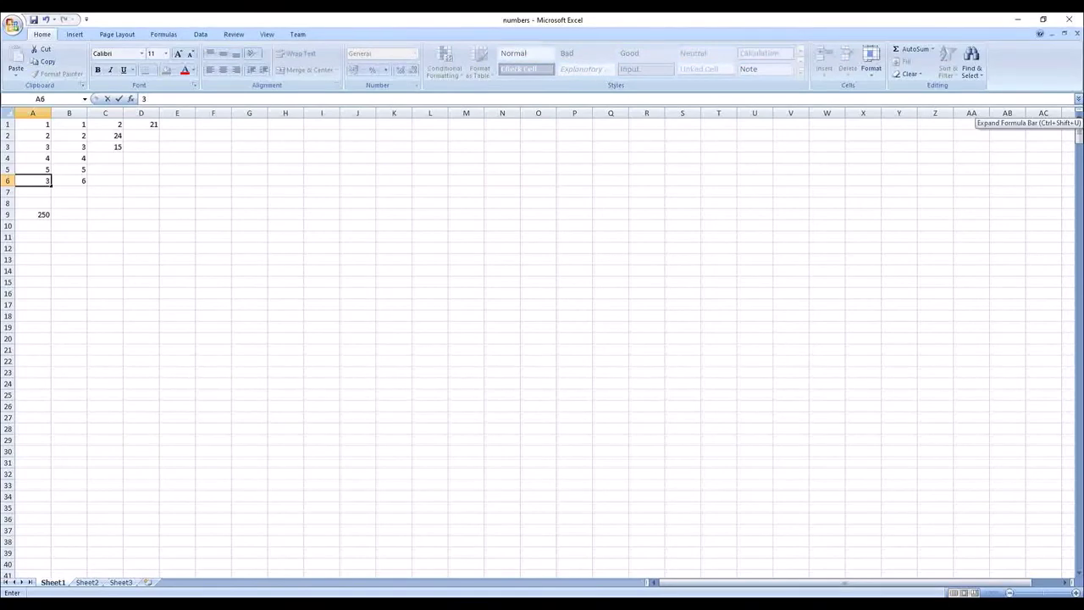
pyautogui.press('Return')
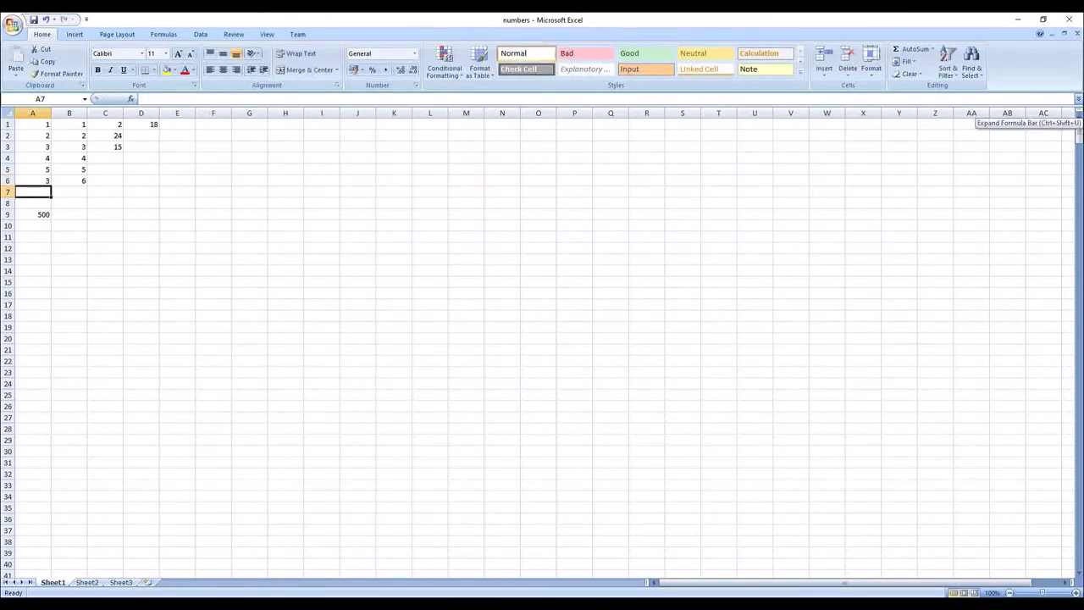
pyautogui.click(36, 214)
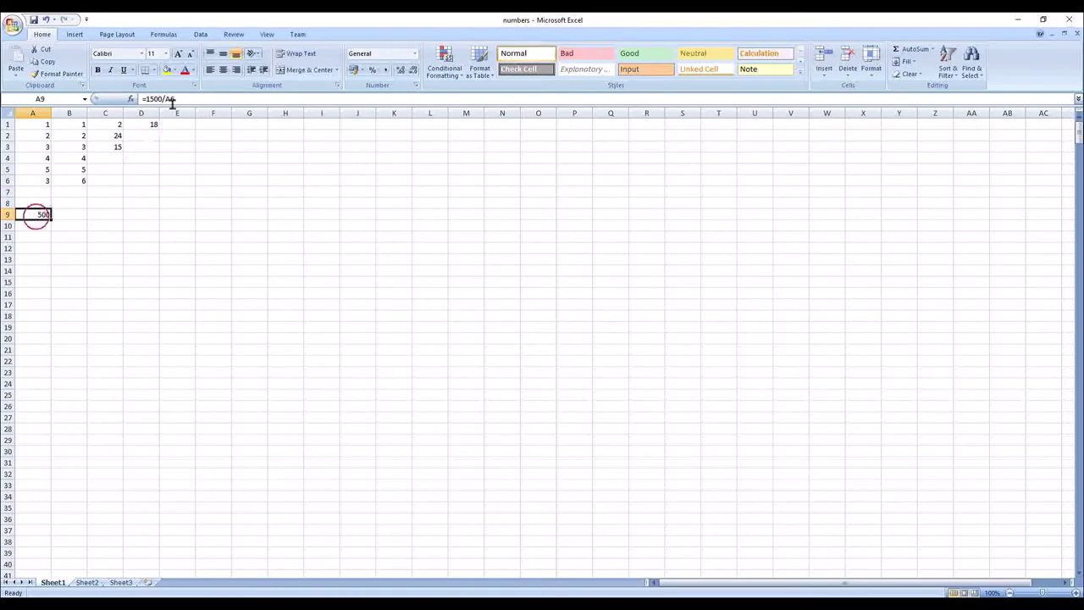
pyautogui.click(44, 178)
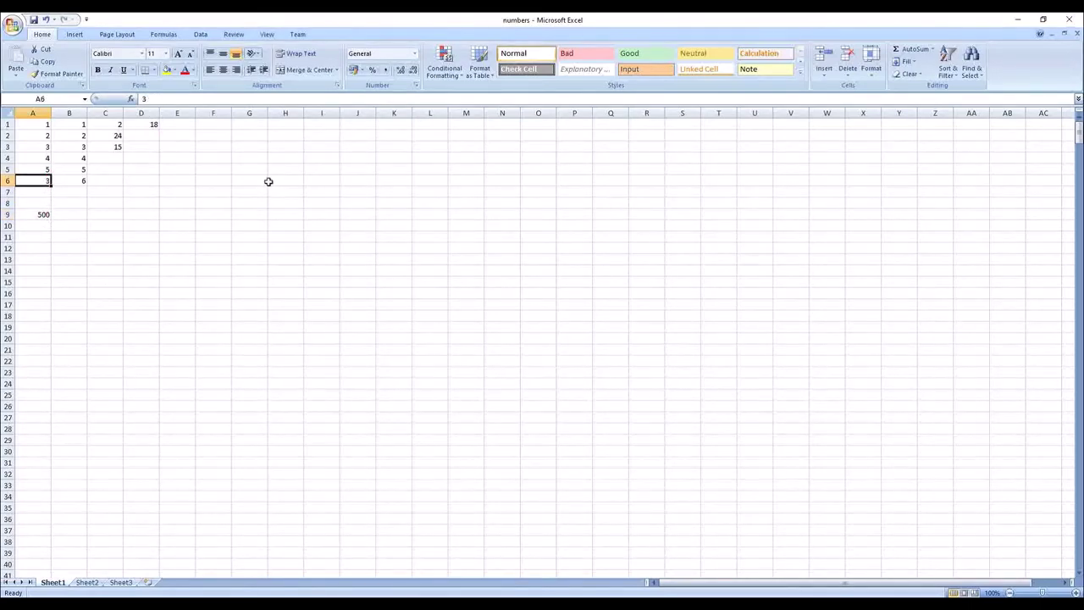
pyautogui.write('7')
pyautogui.press('Return')
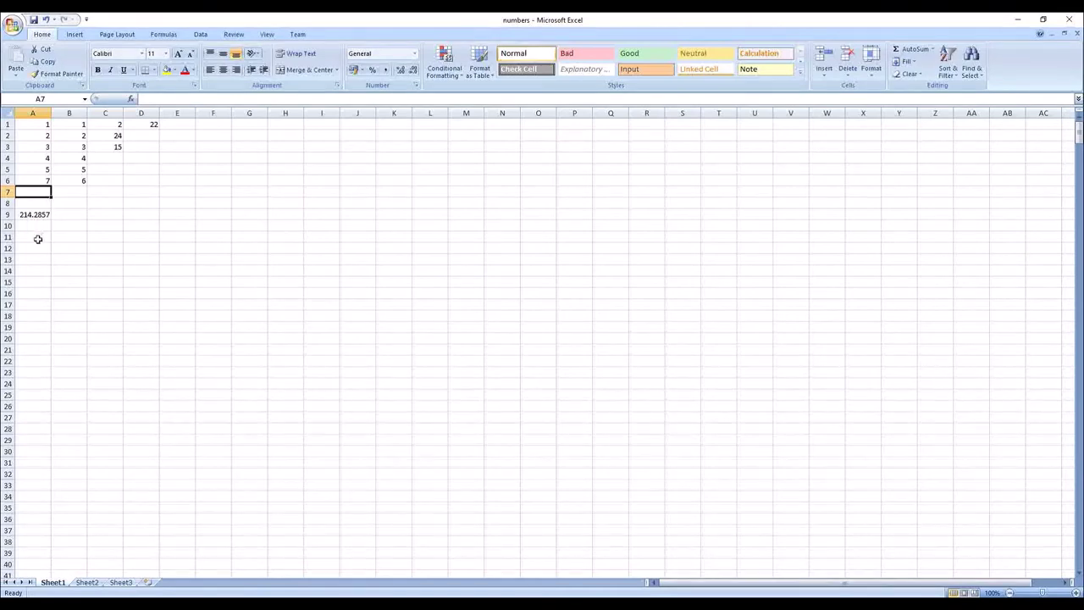
# Decrease A9's decimal places three times so it shows 214.3
pyautogui.click(36, 214)
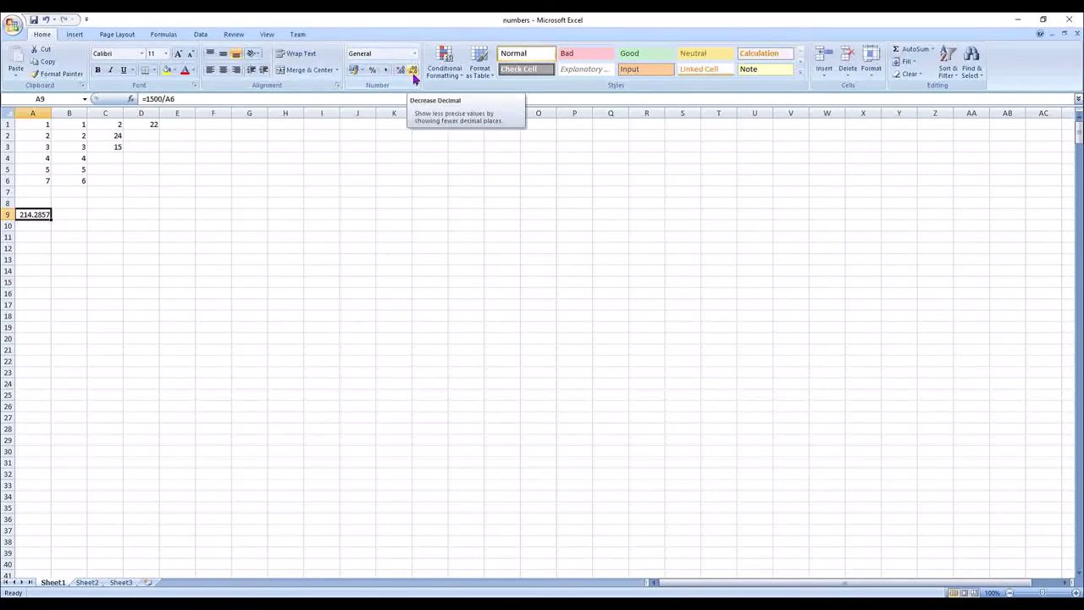
pyautogui.click(412, 70)
pyautogui.click(412, 71)
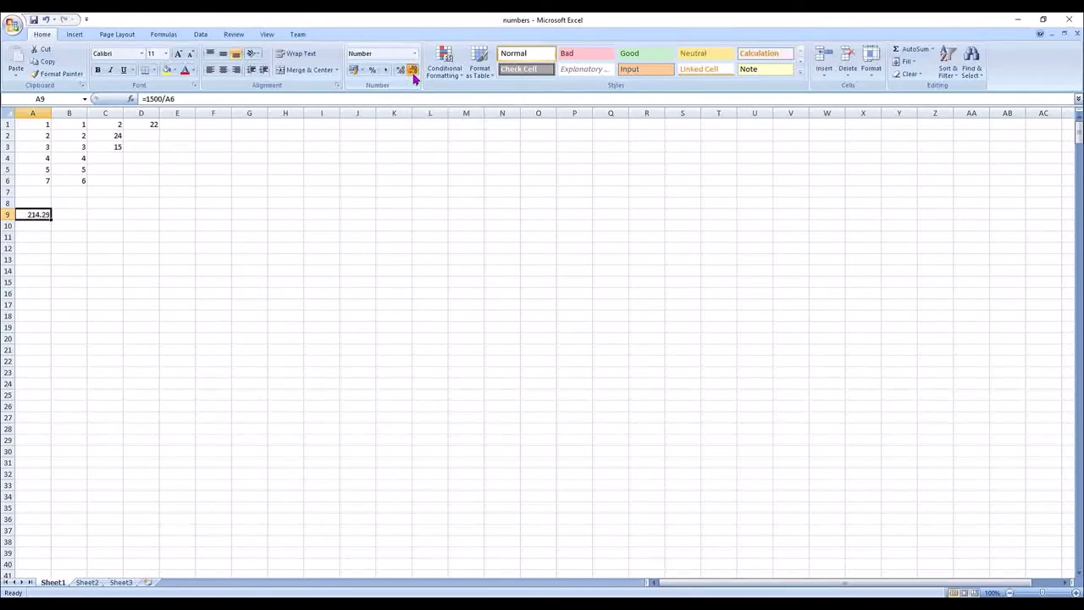
pyautogui.click(413, 70)
# Review the existing formulas in D1, C2 and C3
pyautogui.click(54, 248)
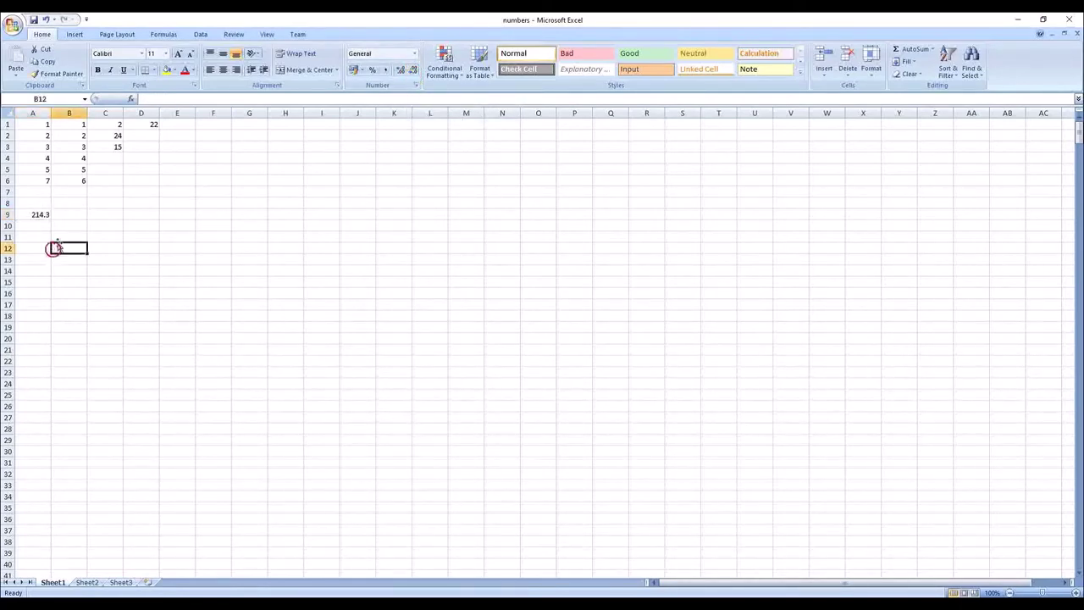
pyautogui.click(91, 192)
pyautogui.click(145, 126)
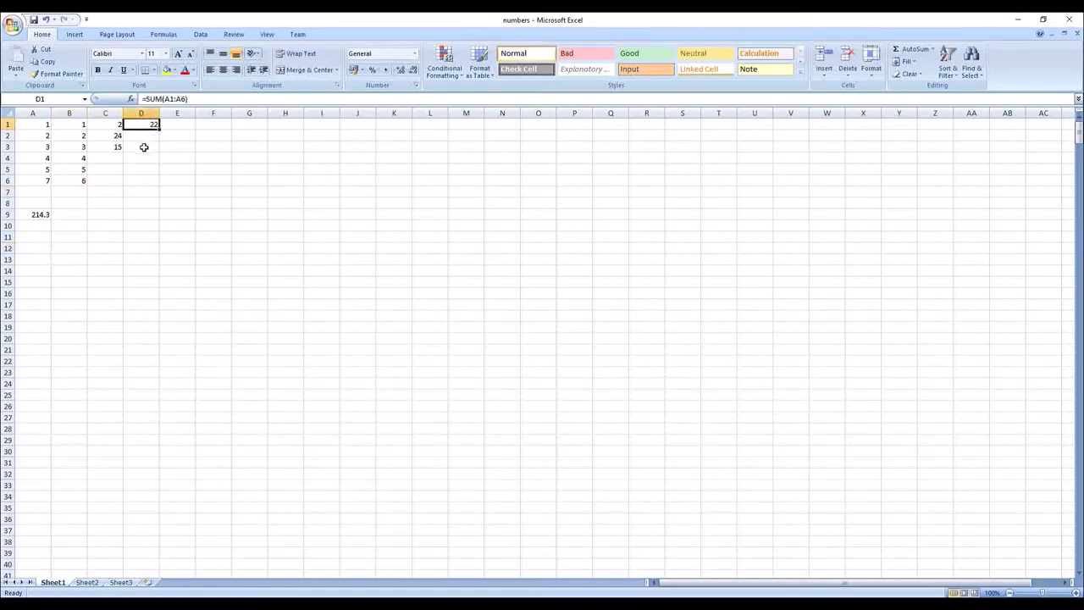
pyautogui.click(118, 133)
pyautogui.click(117, 147)
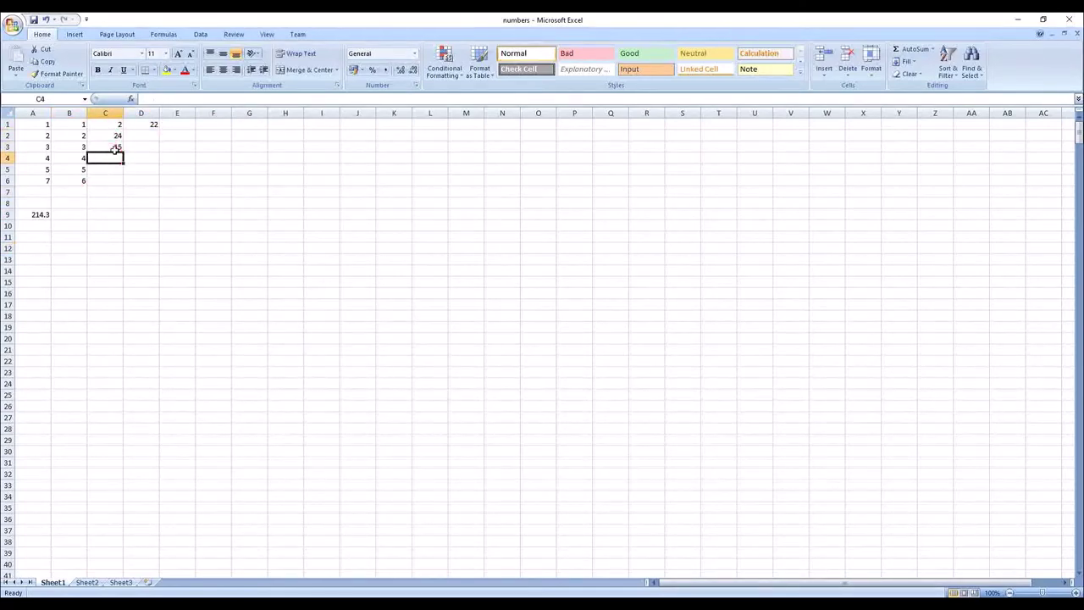
# Enter =A4-B4 in C4, giving 0
pyautogui.click(111, 160)
pyautogui.write('=')
pyautogui.click(38, 160)
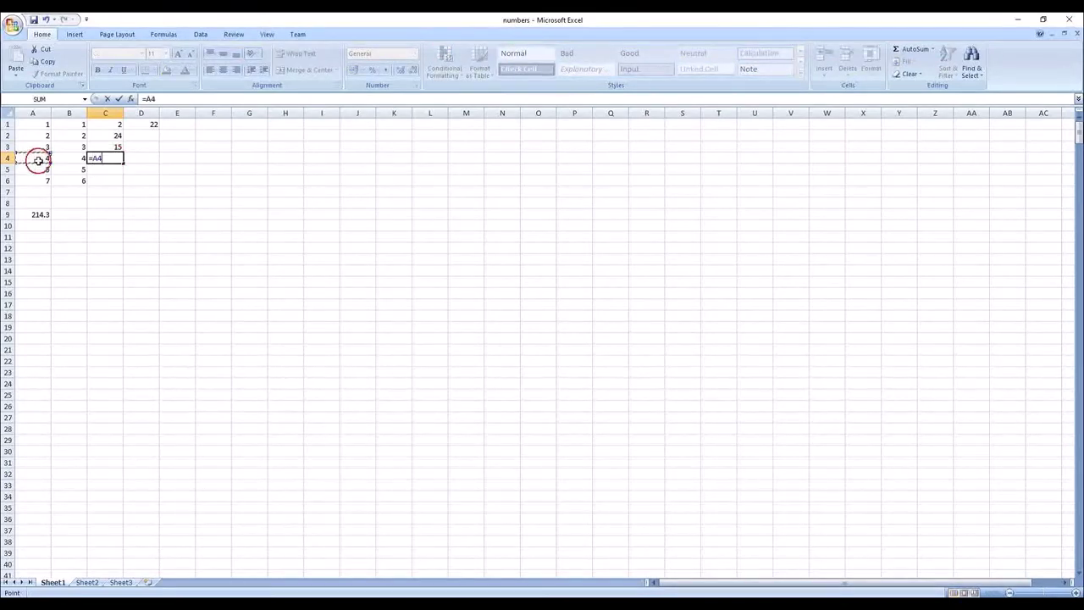
pyautogui.write('-')
pyautogui.click(63, 159)
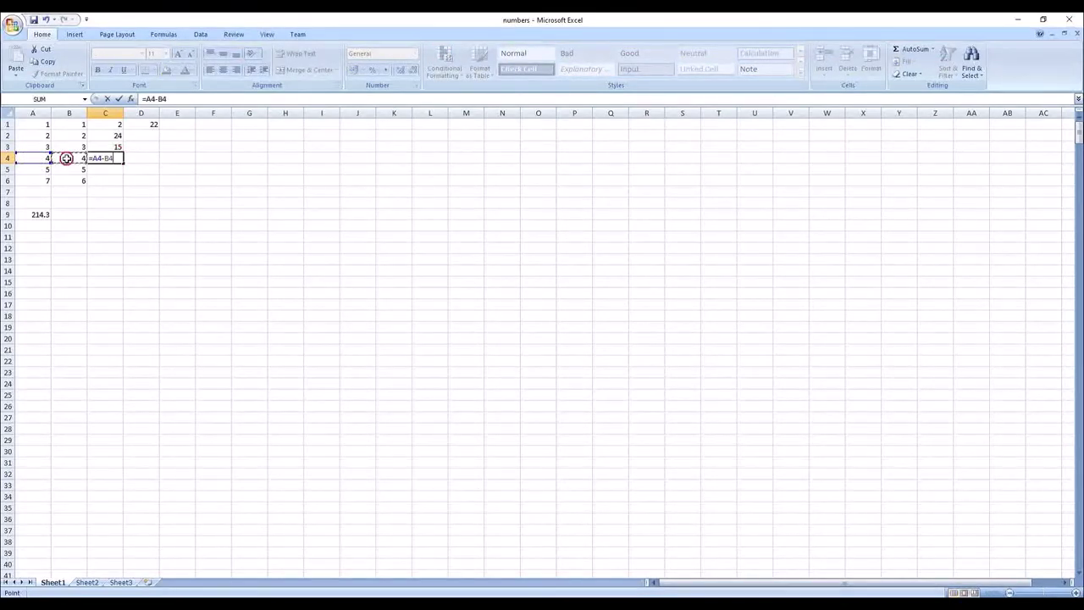
pyautogui.press('Return')
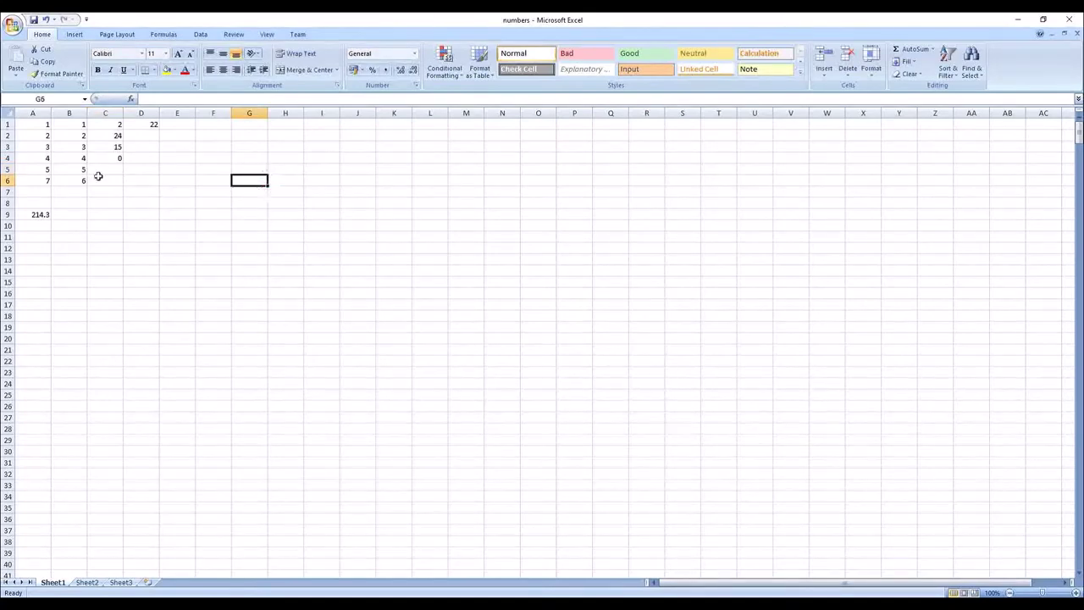
# Select B1:B6 to check their sum, then pick B7 beneath them
pyautogui.moveTo(74, 126); pyautogui.dragTo(72, 181)
pyautogui.click(142, 191)
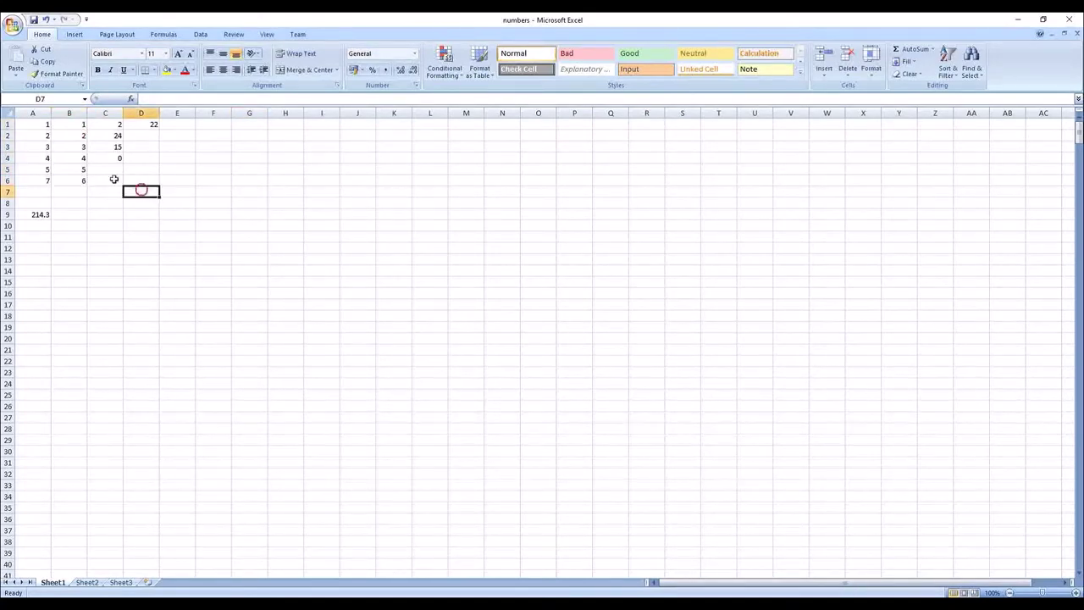
pyautogui.moveTo(79, 126); pyautogui.dragTo(73, 180)
pyautogui.click(71, 194)
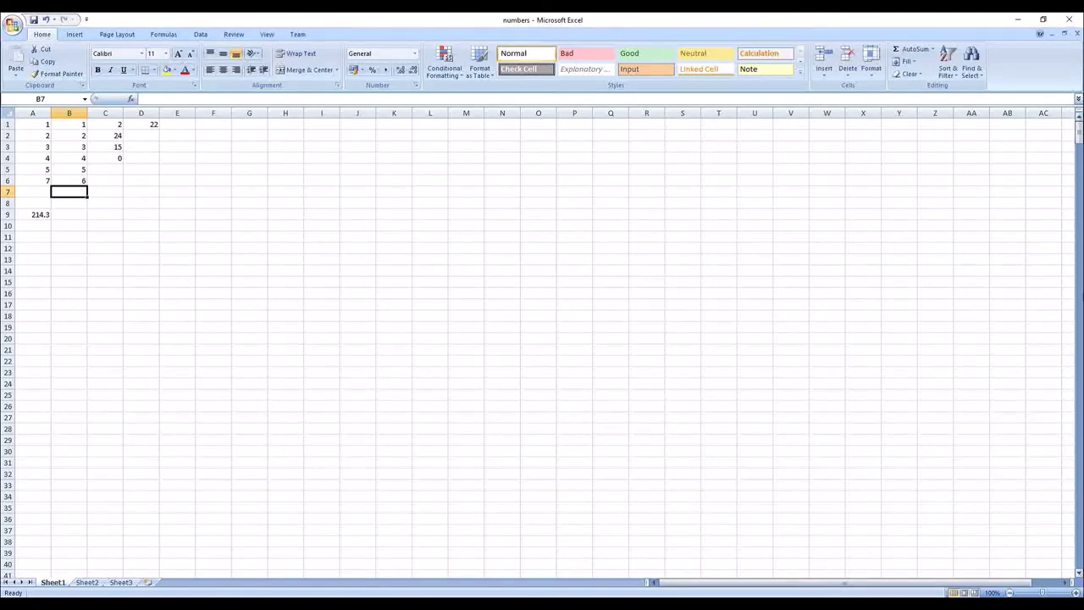
# AutoSum B1:B6 into B7 (21) and add an AutoSum in C5 showing 41
pyautogui.hotkey('alt', '=')
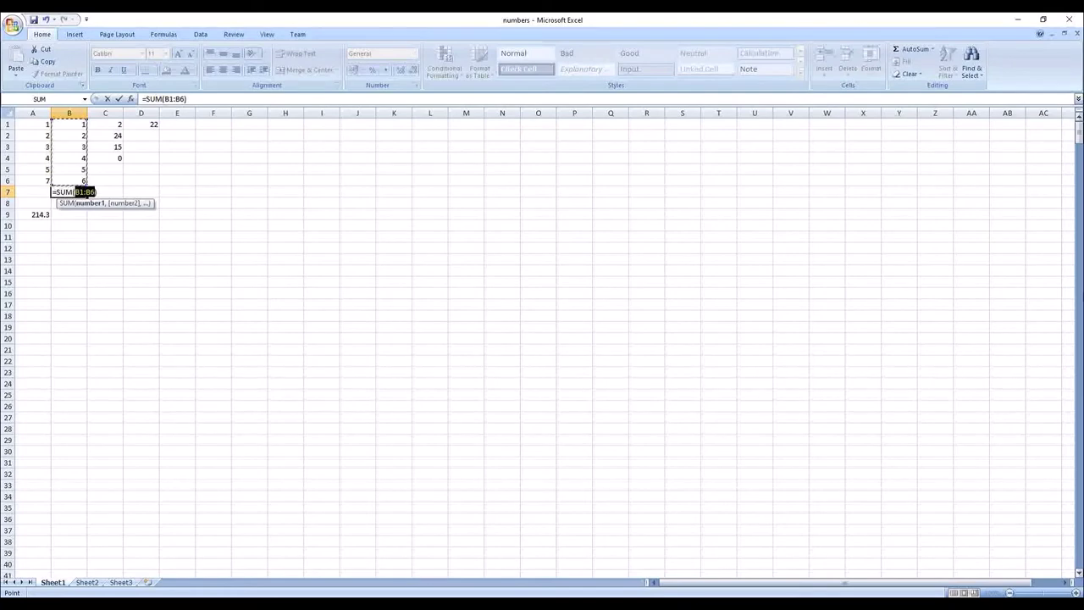
pyautogui.press('Return')
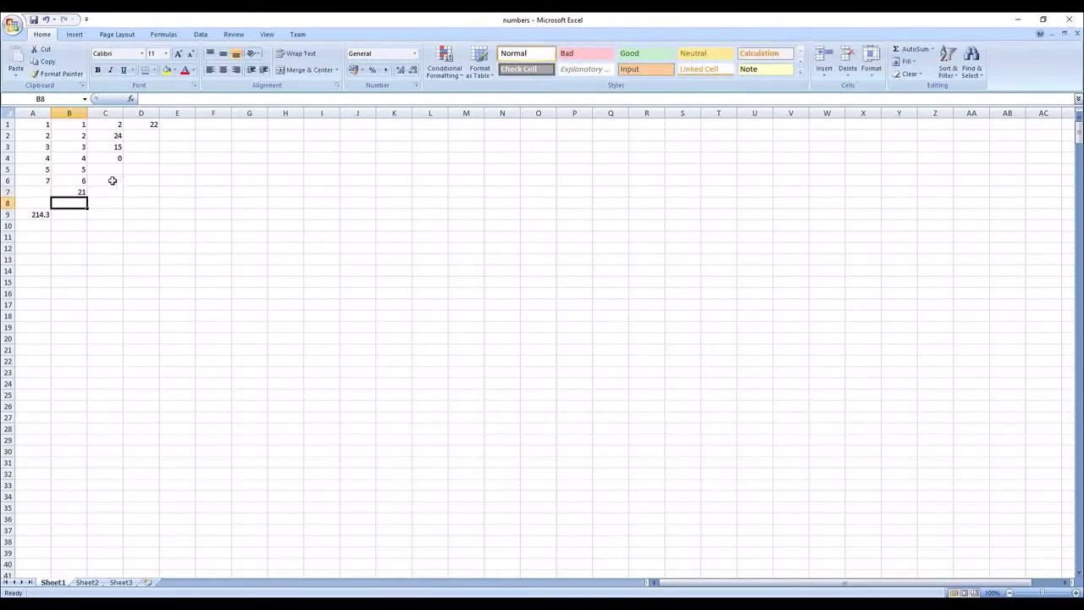
pyautogui.click(110, 169)
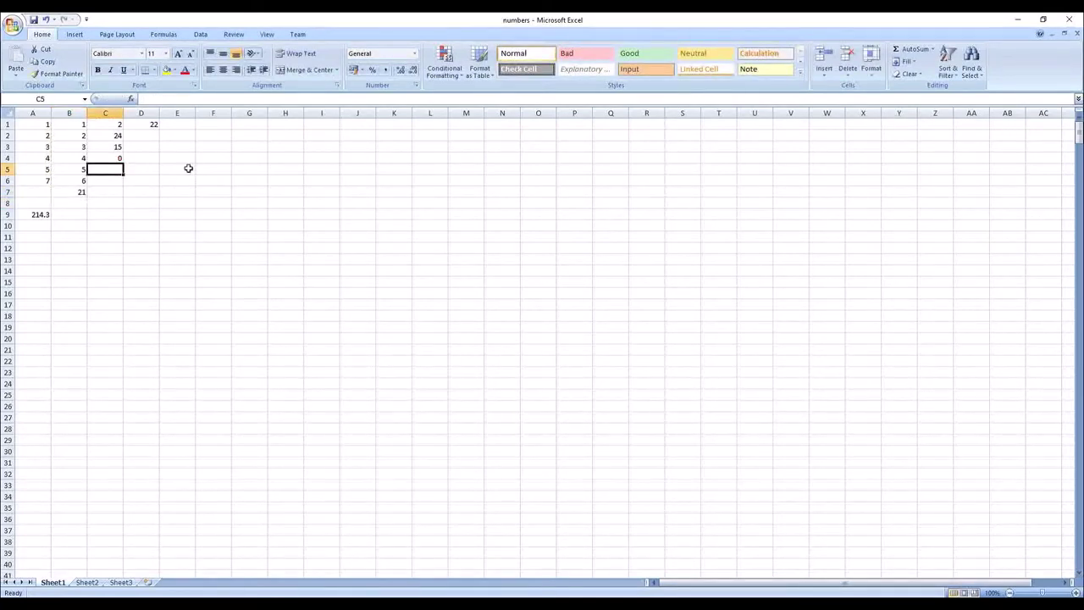
pyautogui.hotkey('alt', '=')
pyautogui.press('Return')
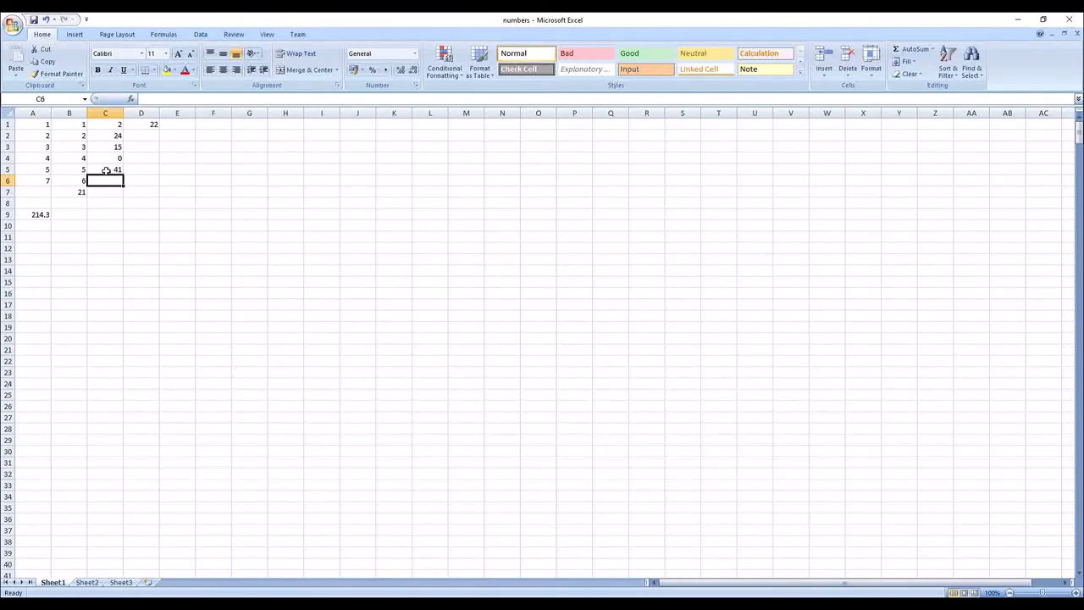
pyautogui.click(149, 198)
# Move the 214.3 row from row 9 down to row 10
pyautogui.moveTo(38, 126)
pyautogui.mouseDown()
pyautogui.moveTo(149, 155)
pyautogui.moveTo(140, 204)
pyautogui.mouseUp()
pyautogui.click(224, 203)
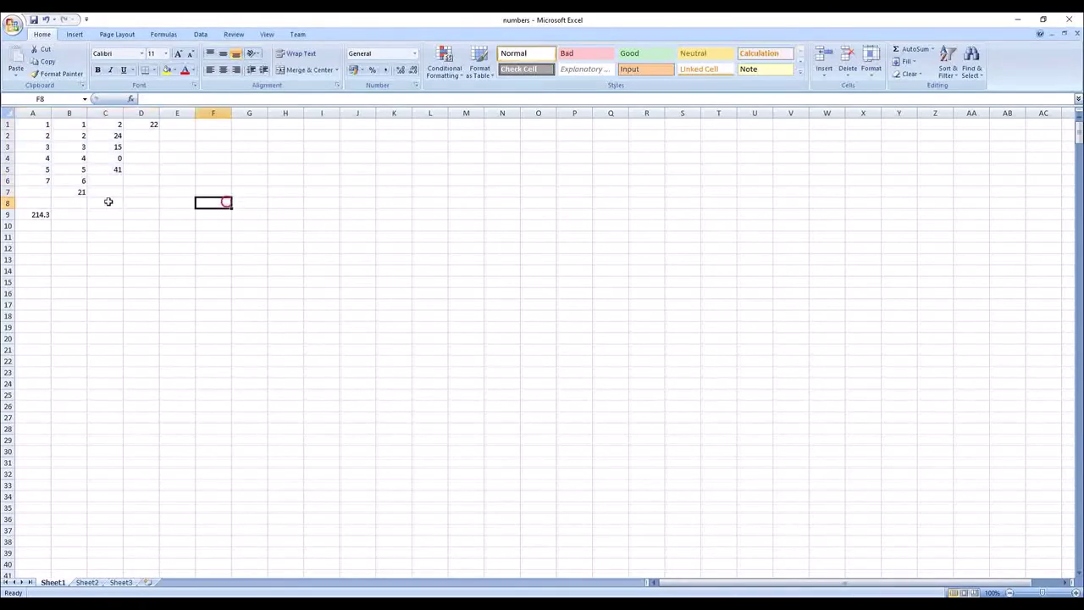
pyautogui.click(10, 214)
pyautogui.moveTo(10, 215); pyautogui.dragTo(10, 225)
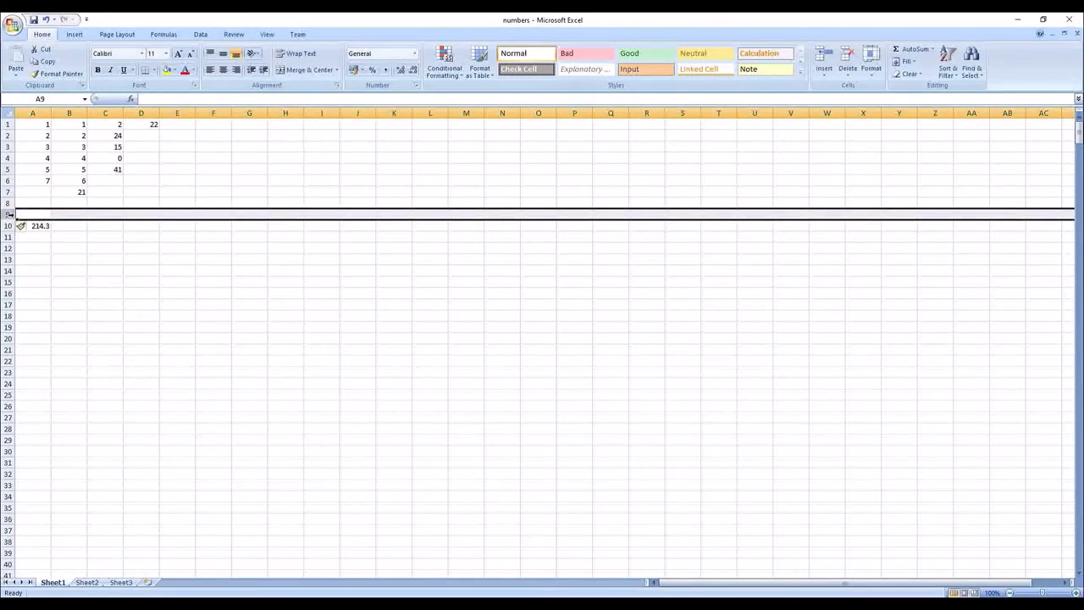
pyautogui.click(43, 249)
# Start typing 'a' in A7, then cancel the entry with Escape
pyautogui.click(34, 192)
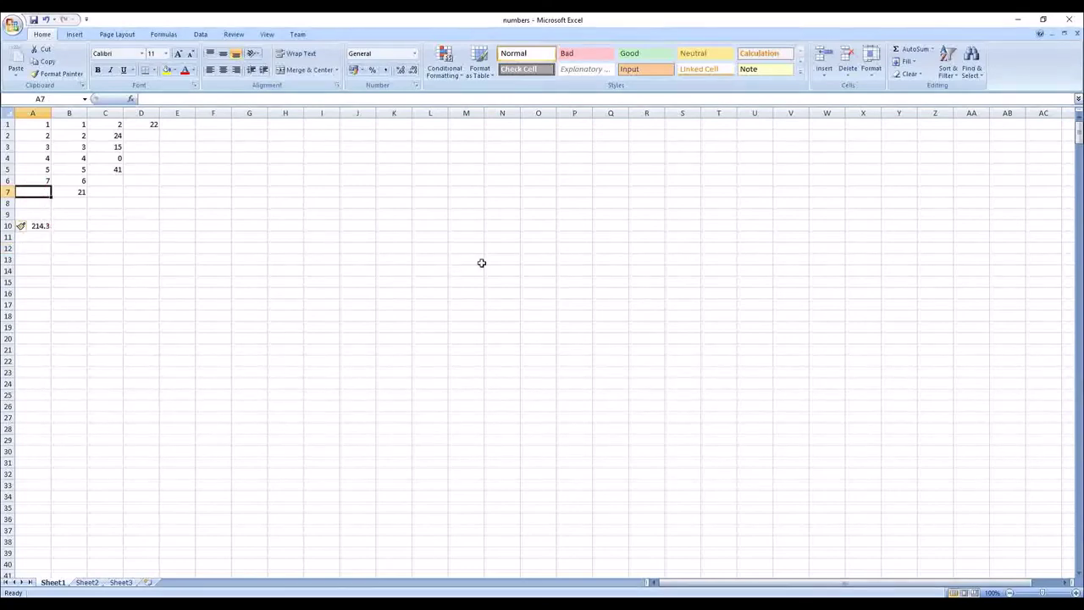
pyautogui.write('a')
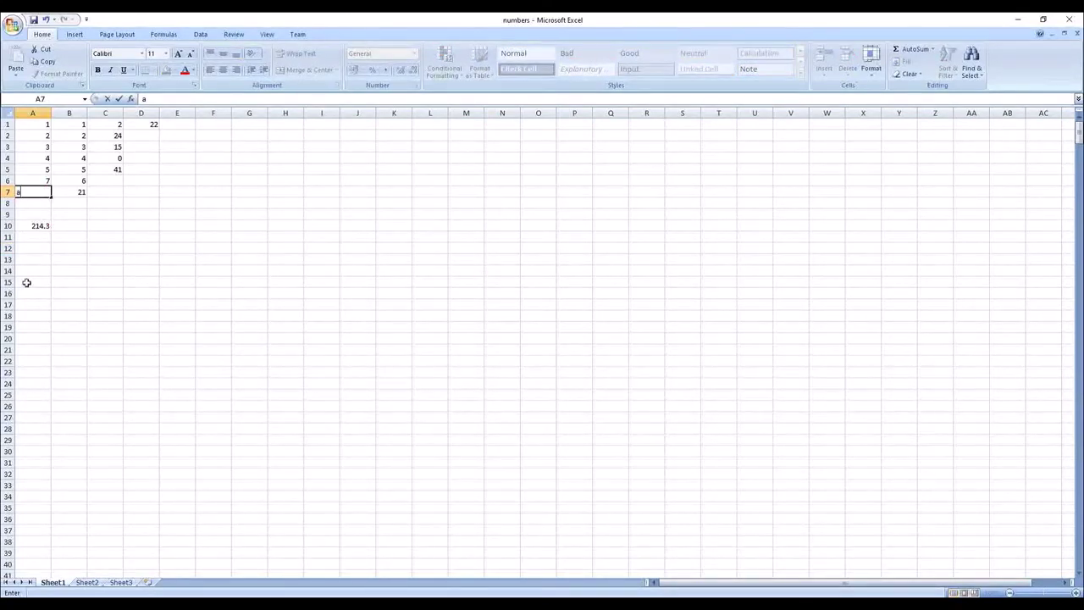
pyautogui.press('Escape')
# Enter abcd in A16, 1234 in B16, and =A16+B16 in C16
pyautogui.click(38, 293)
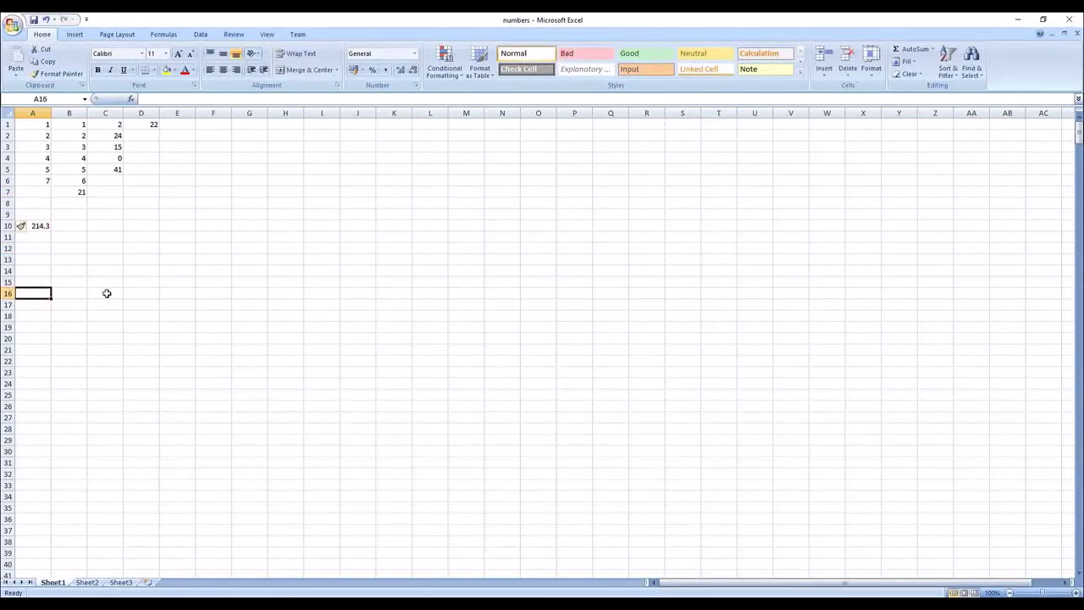
pyautogui.write('abcd')
pyautogui.press('Tab')
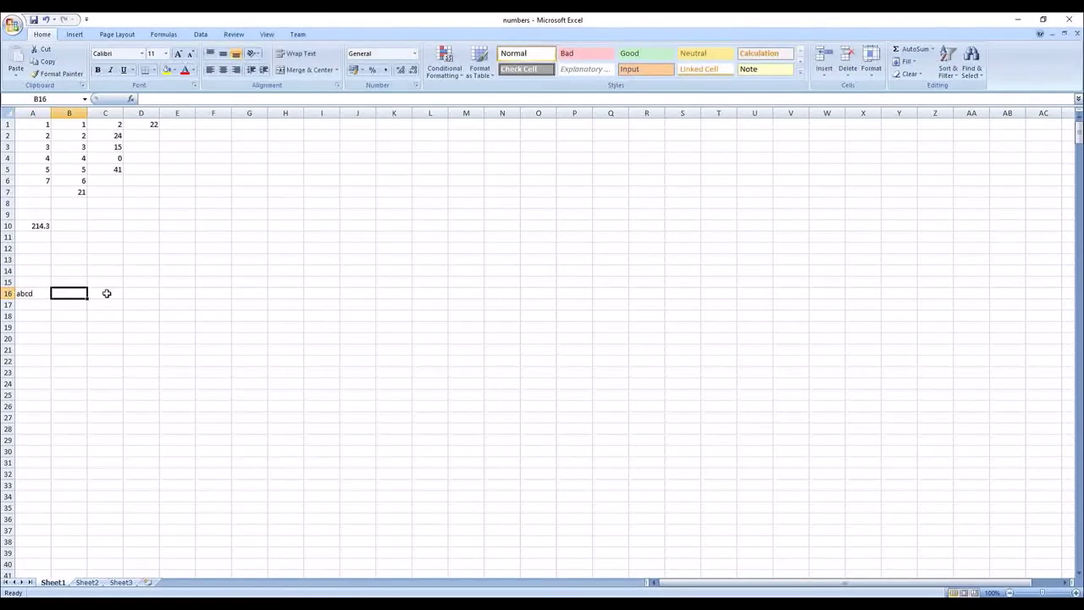
pyautogui.write('1234')
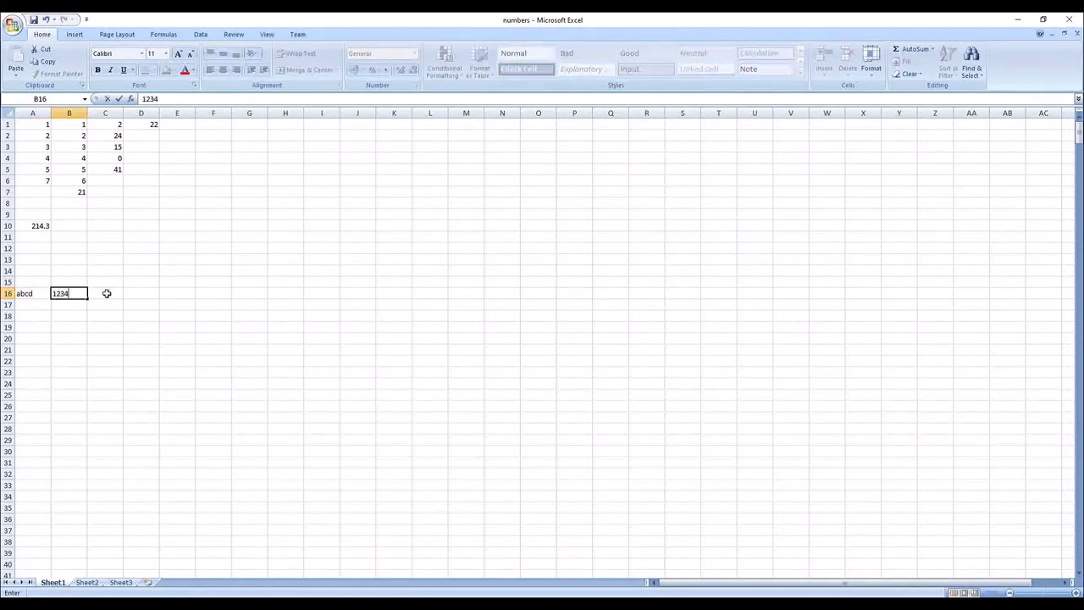
pyautogui.press('Tab')
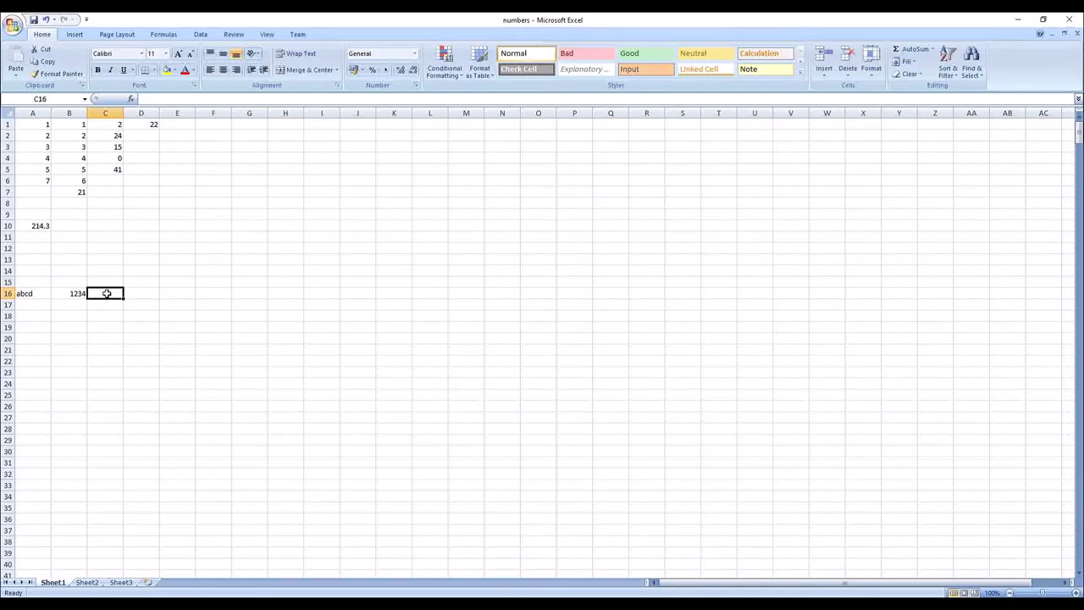
pyautogui.write('=')
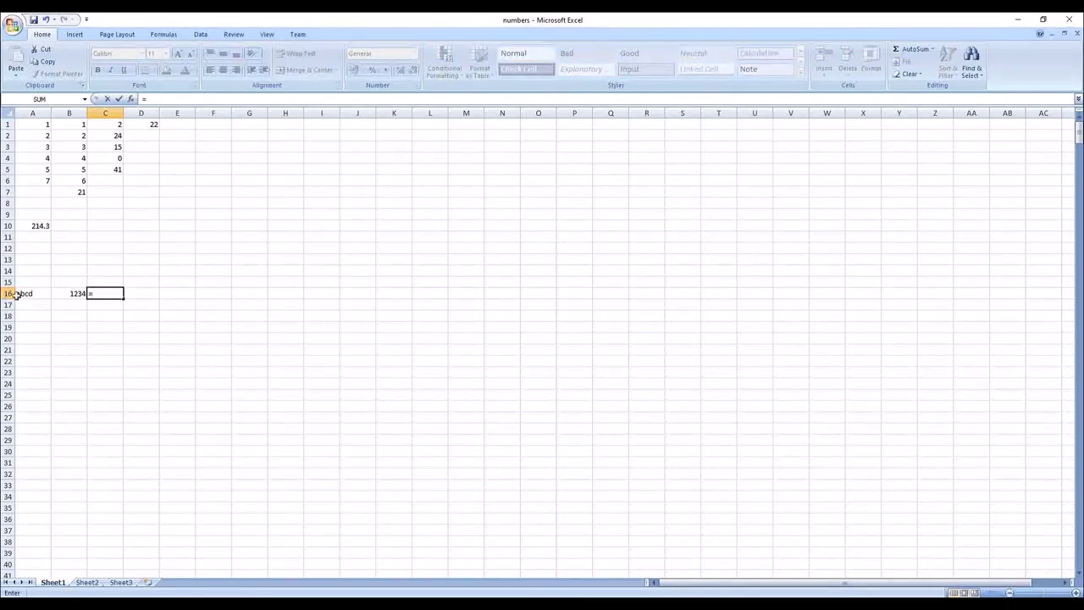
pyautogui.click(18, 293)
pyautogui.write('+')
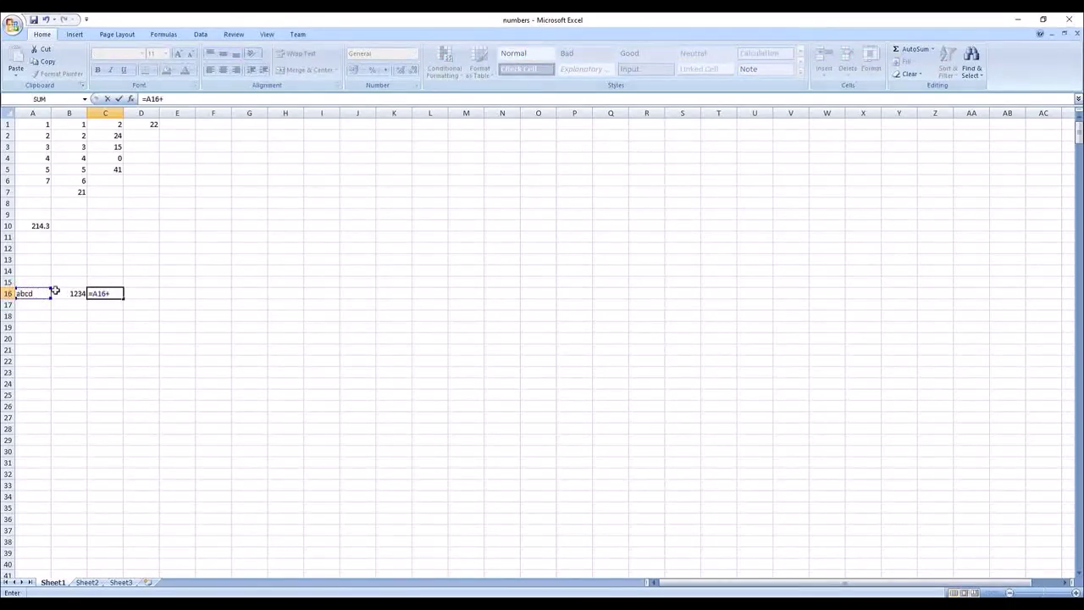
pyautogui.click(68, 293)
pyautogui.press('Return')
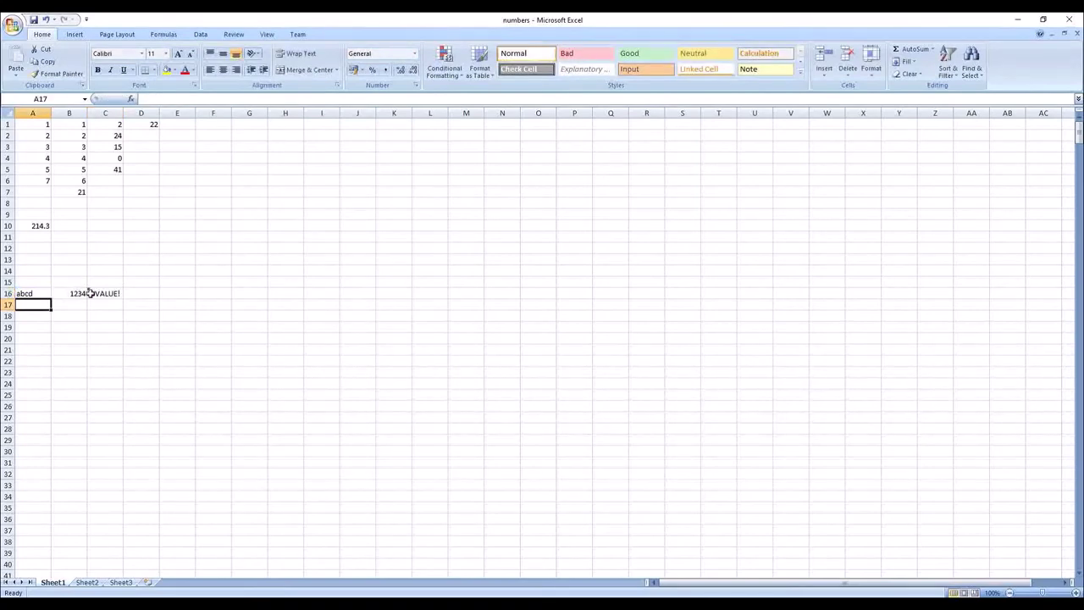
# Inspect C16's #VALUE! error and row 16's values, then clear C16
pyautogui.click(109, 295)
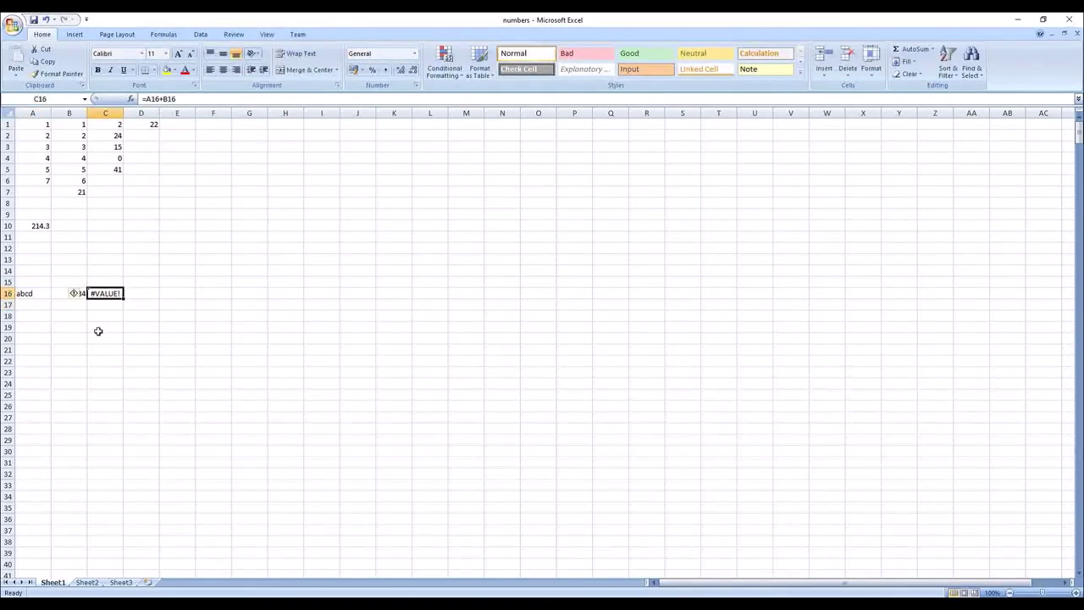
pyautogui.click(205, 295)
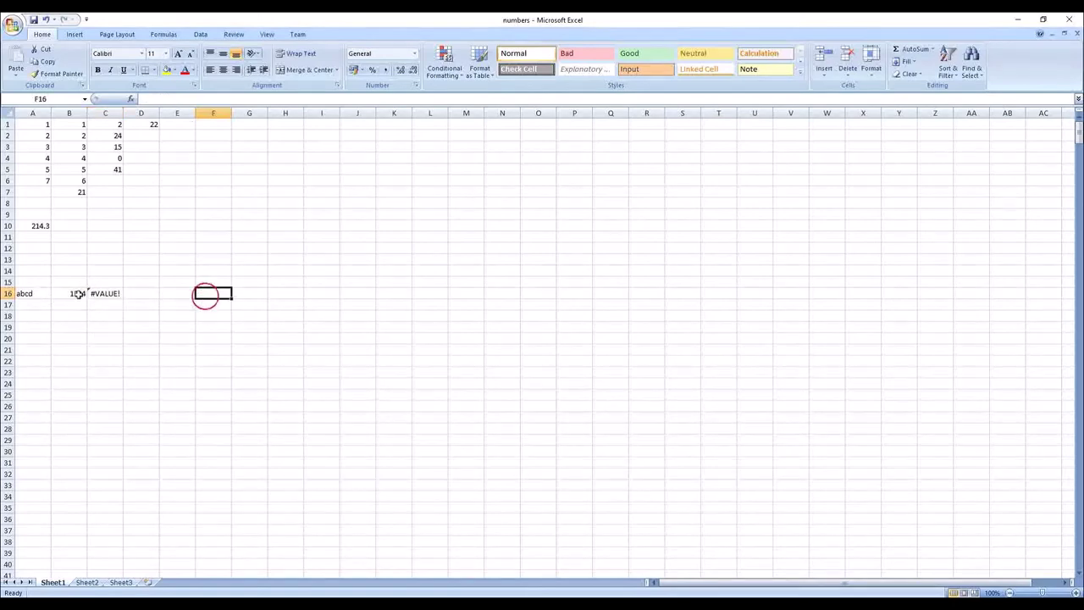
pyautogui.click(114, 292)
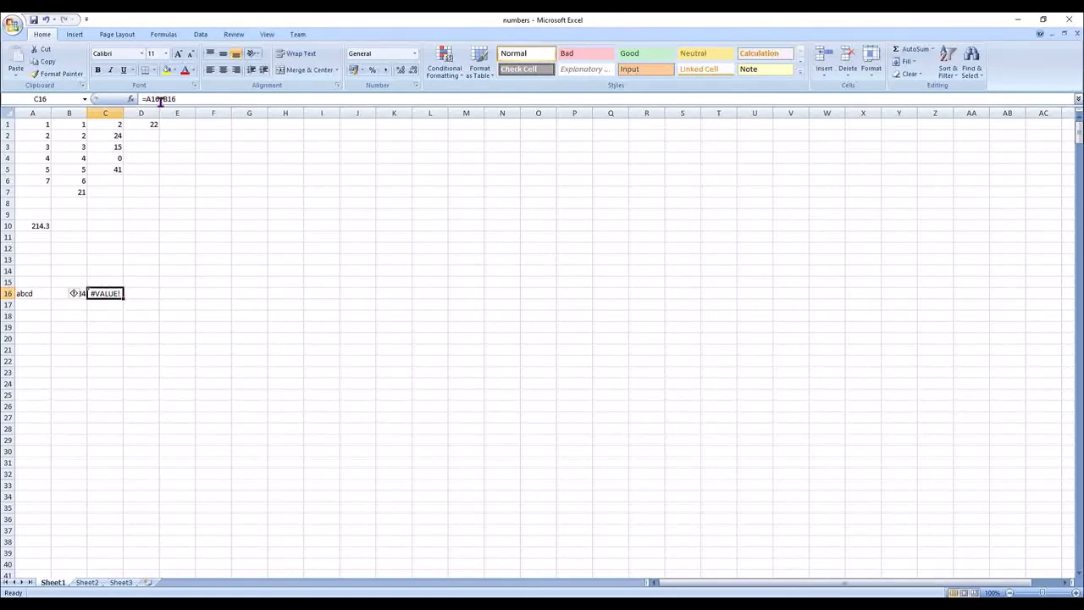
pyautogui.click(111, 326)
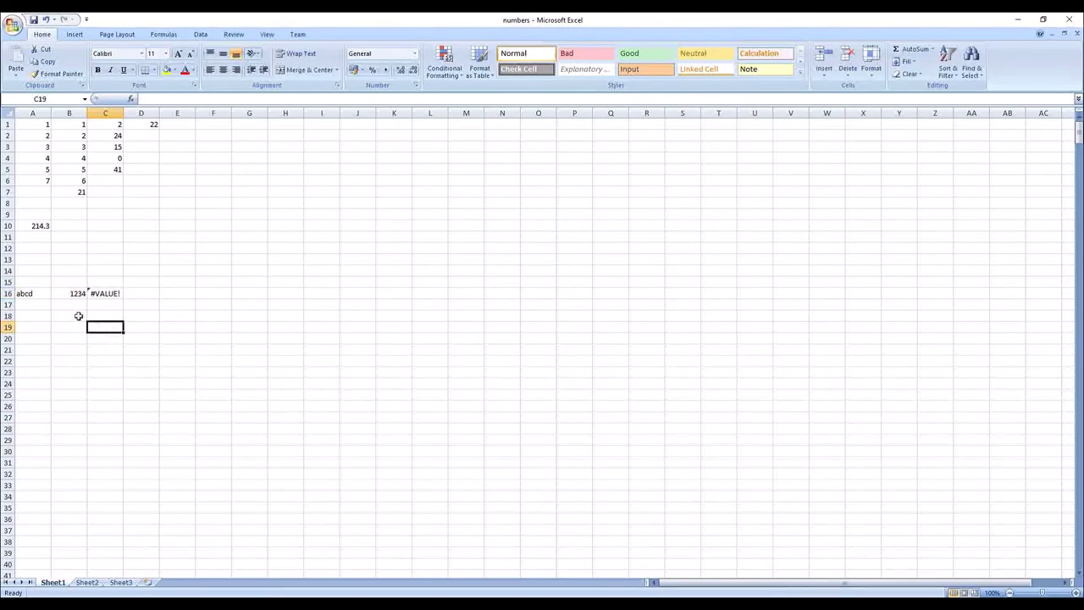
pyautogui.click(41, 292)
pyautogui.moveTo(40, 292); pyautogui.dragTo(76, 292)
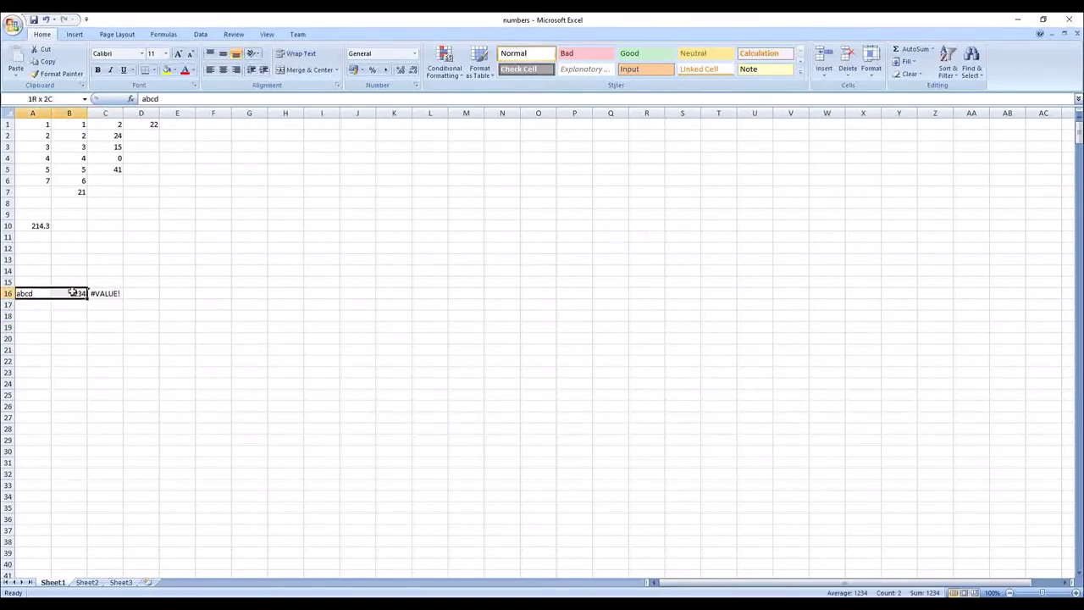
pyautogui.click(99, 325)
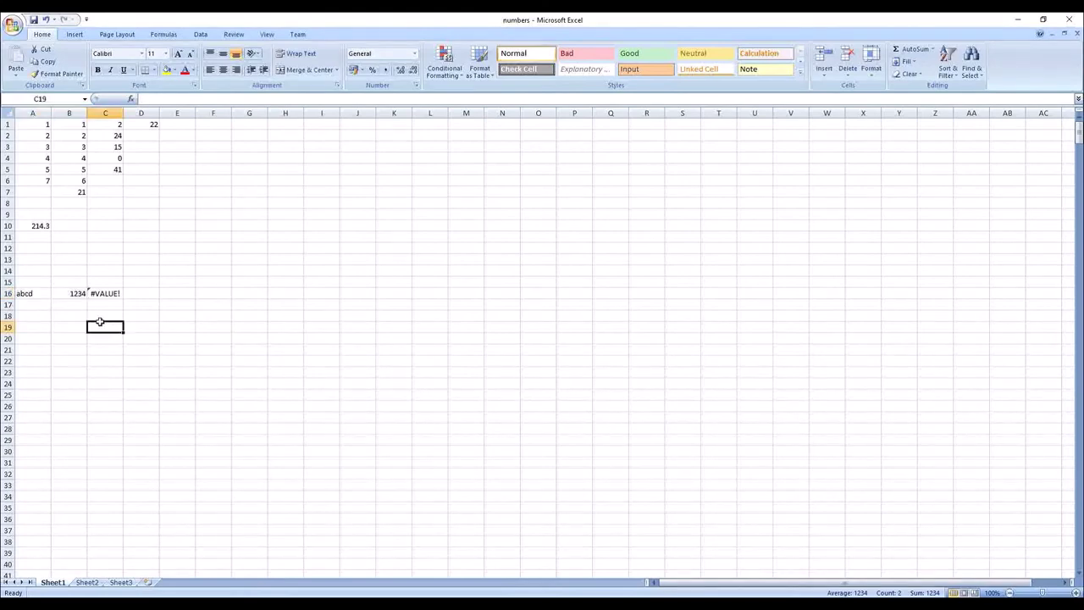
pyautogui.click(106, 293)
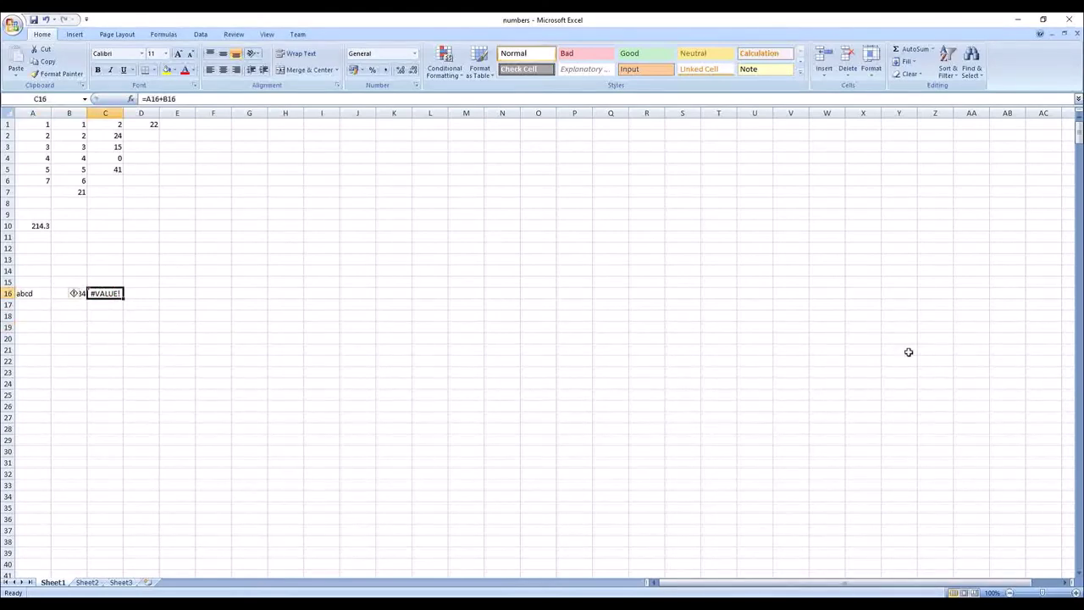
pyautogui.press('BackSpace')
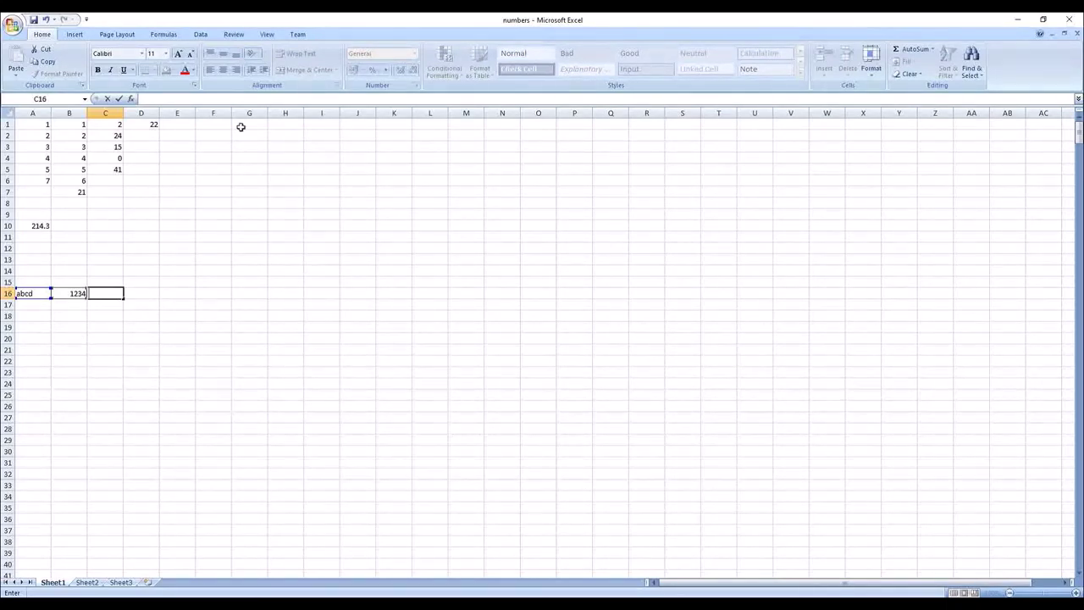
# Enter =A16&B16 in C16 so it shows abcd1234
pyautogui.write('=')
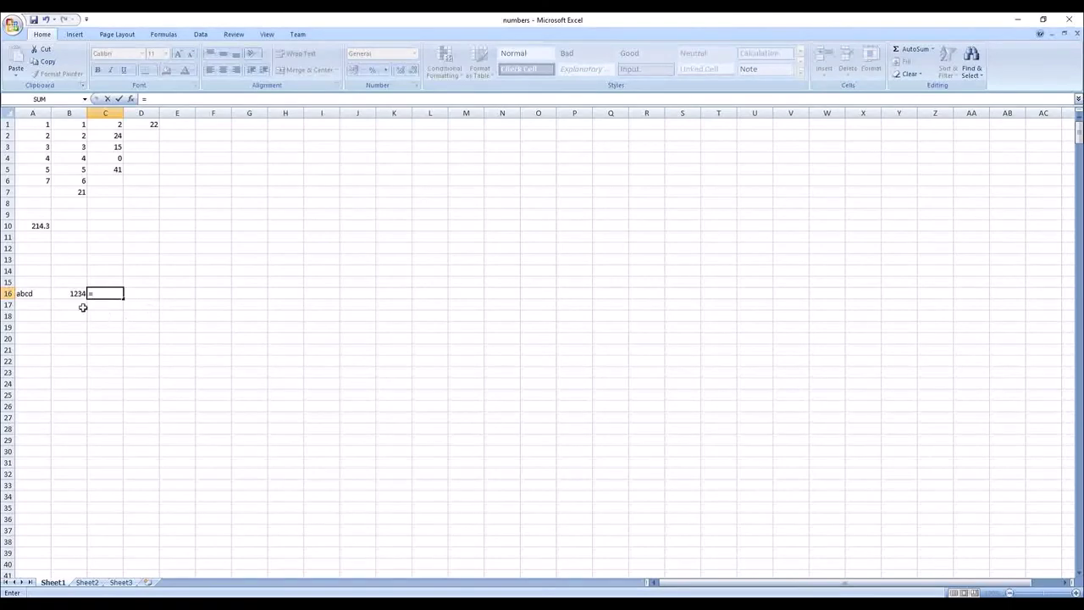
pyautogui.click(36, 295)
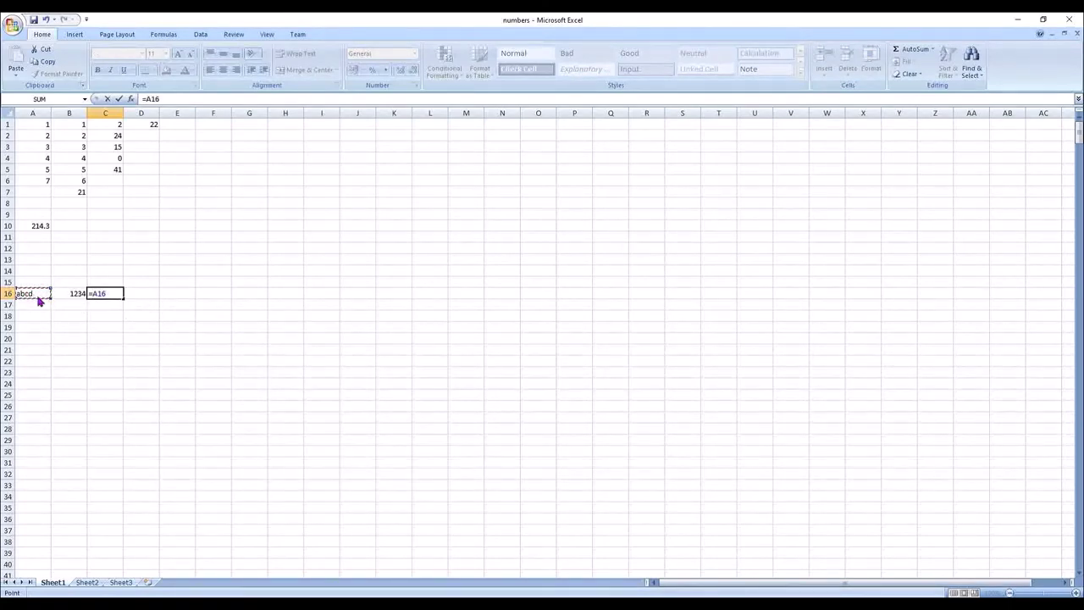
pyautogui.write('&')
pyautogui.click(67, 294)
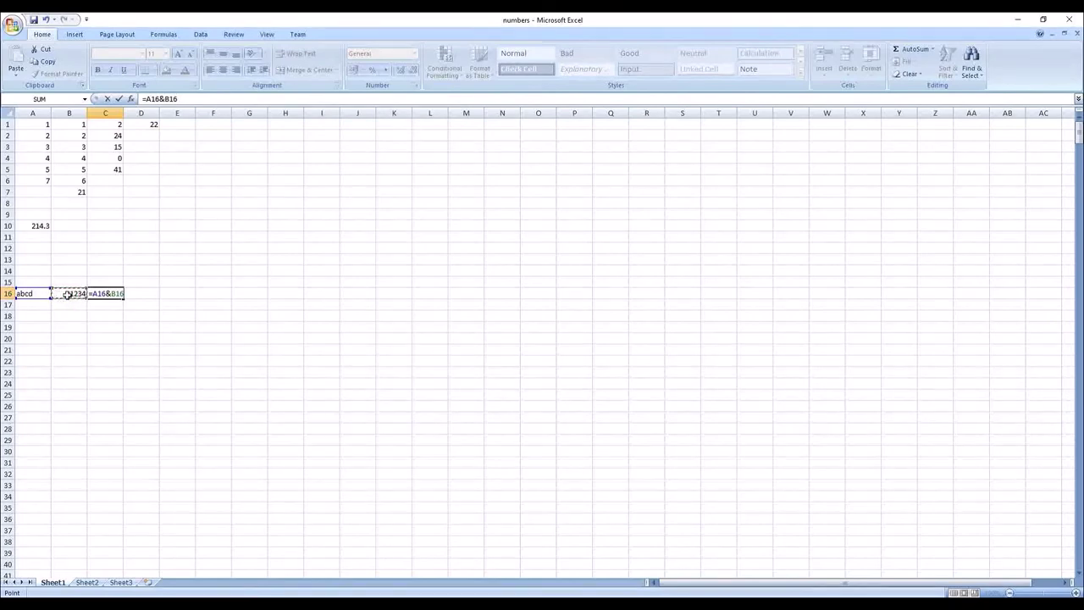
pyautogui.press('Return')
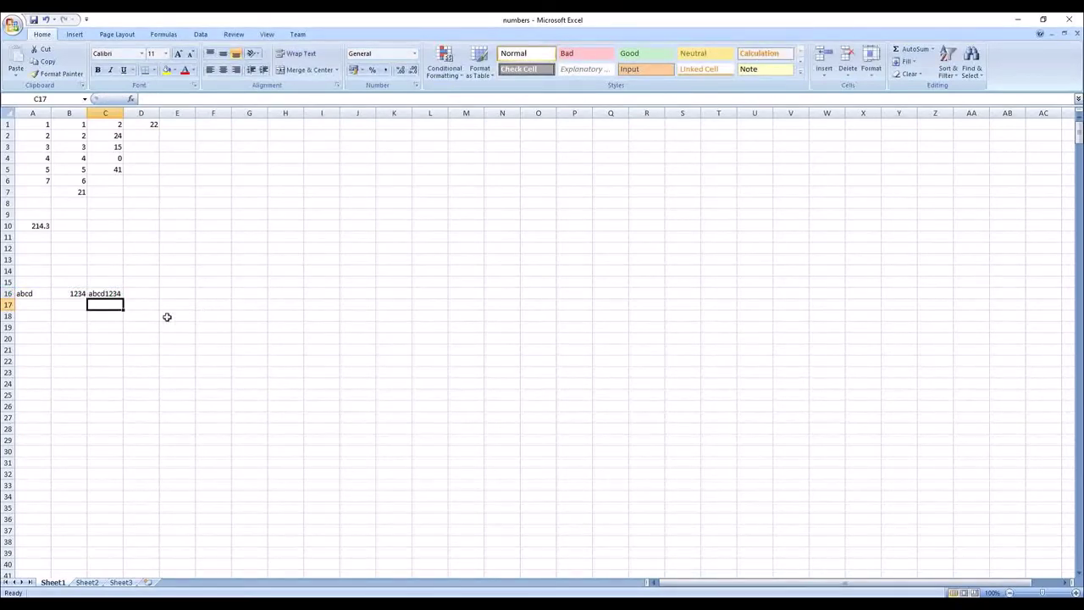
# Check C16's join formula, then select A16:B17 for filling down
pyautogui.click(111, 290)
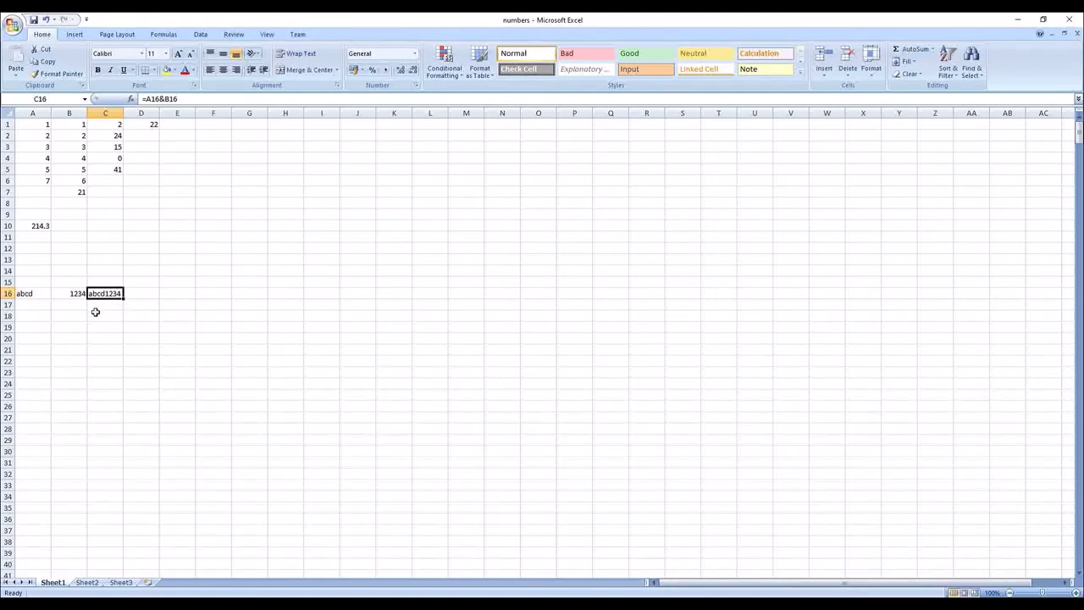
pyautogui.click(129, 327)
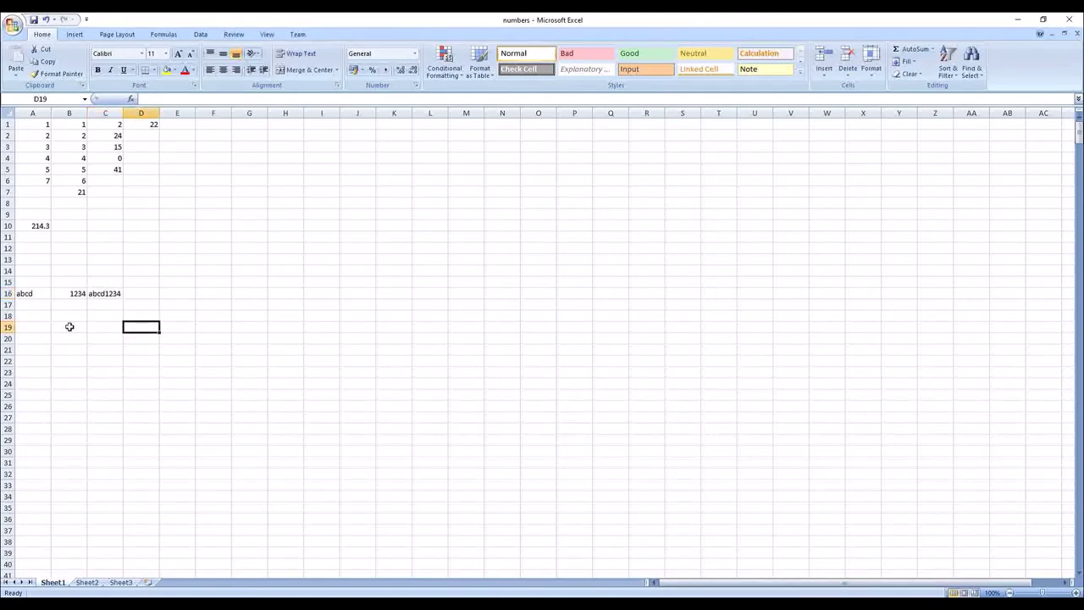
pyautogui.moveTo(30, 307); pyautogui.dragTo(82, 307)
# Fill abcd and 1234 into row 17 and enter =A17&" "&B17 in C17, showing abcd 1234
pyautogui.hotkey('ctrl', 'd')
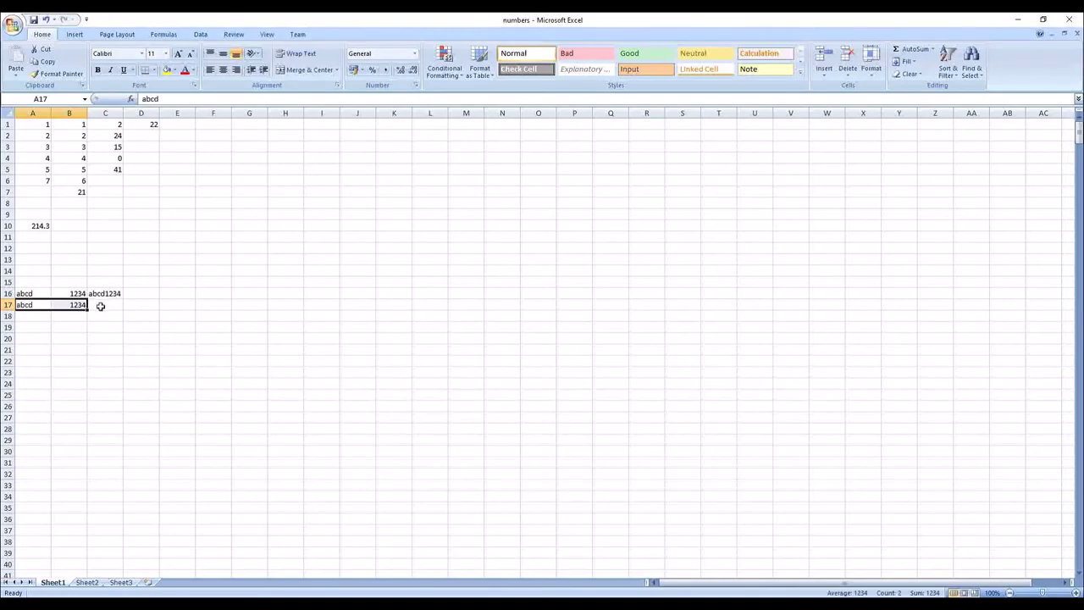
pyautogui.click(102, 304)
pyautogui.write('=a')
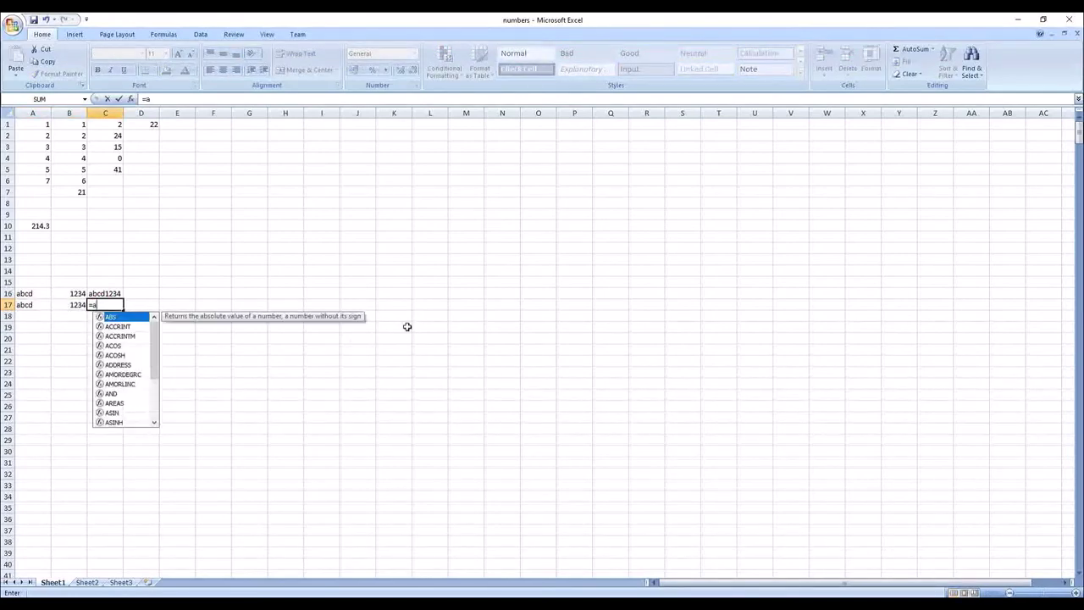
pyautogui.write('bcd&')
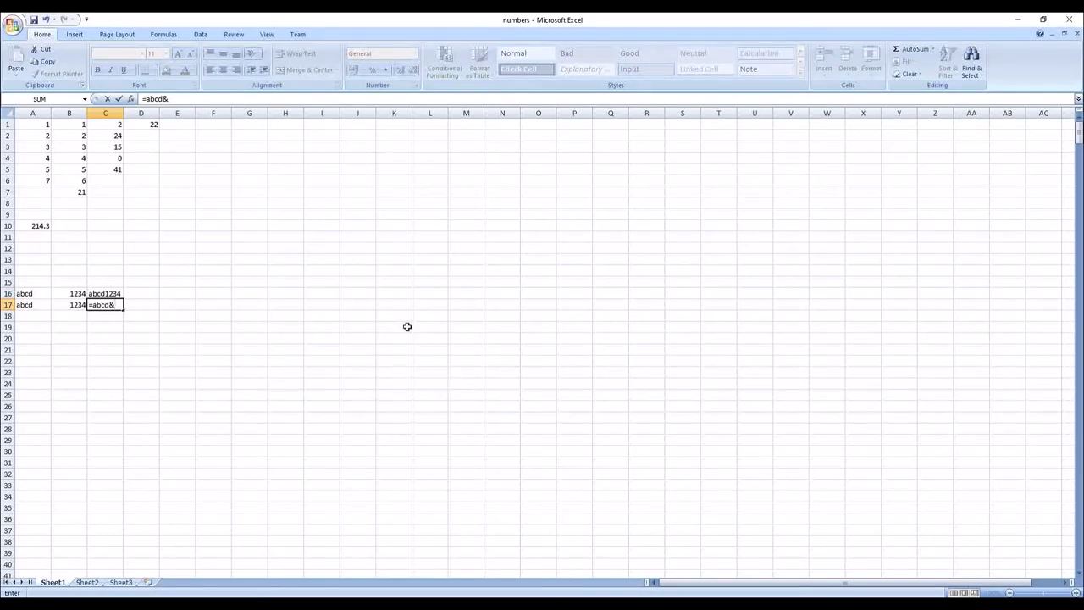
pyautogui.press('BackSpace')
pyautogui.press('BackSpace')
pyautogui.press('BackSpace')
pyautogui.press('BackSpace')
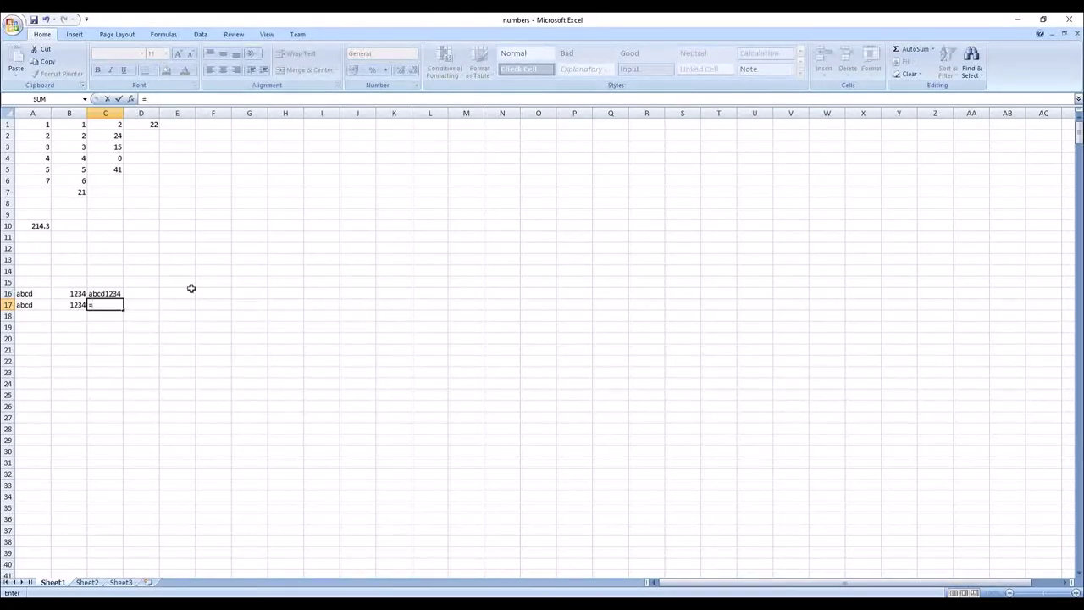
pyautogui.click(26, 305)
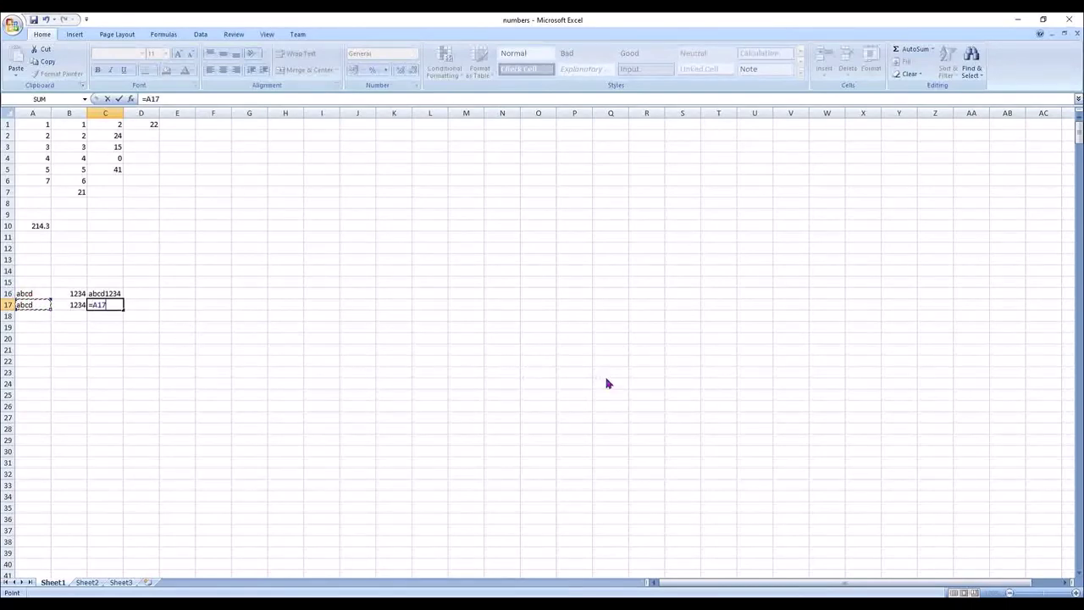
pyautogui.write('&')
pyautogui.write('"')
pyautogui.write('"')
pyautogui.write('&')
pyautogui.click(74, 305)
pyautogui.press('Return')
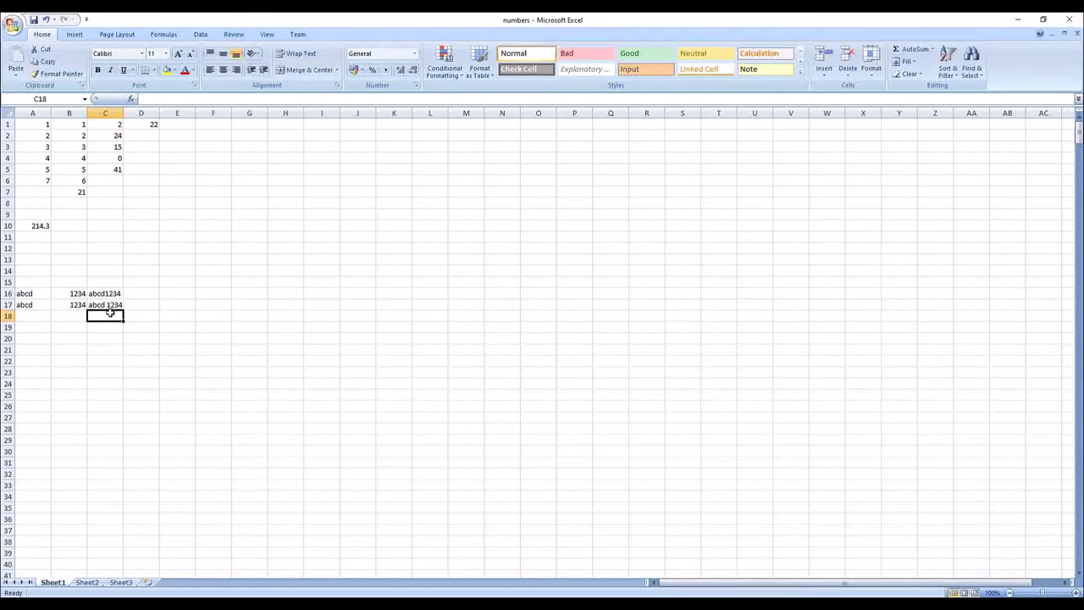
# Fill row 18, enter =A18&"-"&B18 in C18 (abcd-1234), and switch to formula view
pyautogui.moveTo(21, 316); pyautogui.dragTo(67, 317)
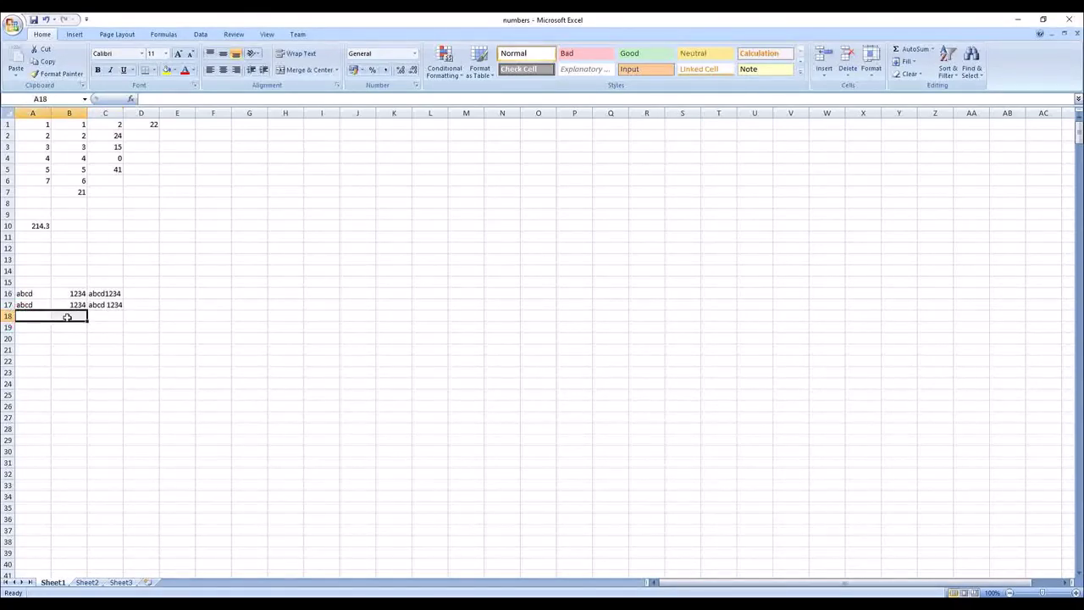
pyautogui.hotkey('ctrl', 'd')
pyautogui.click(105, 315)
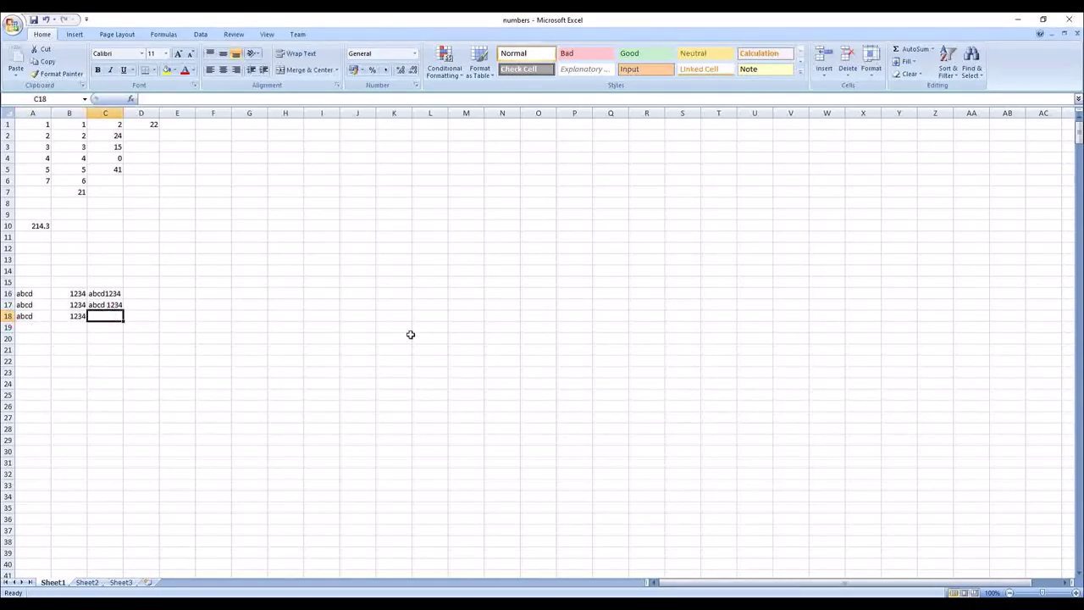
pyautogui.write('=')
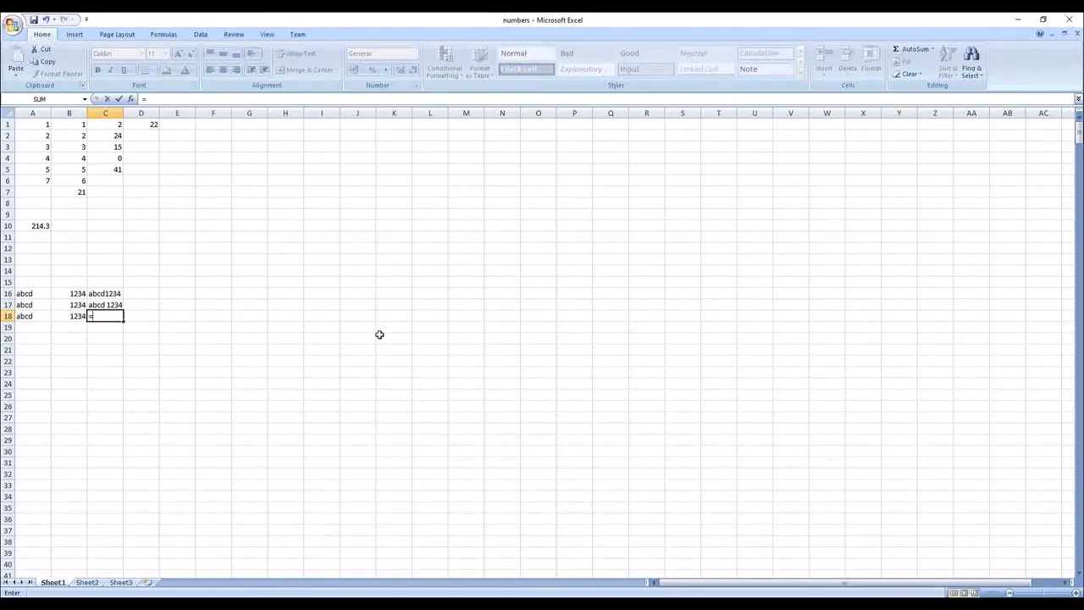
pyautogui.click(31, 315)
pyautogui.write('&')
pyautogui.write('"-"')
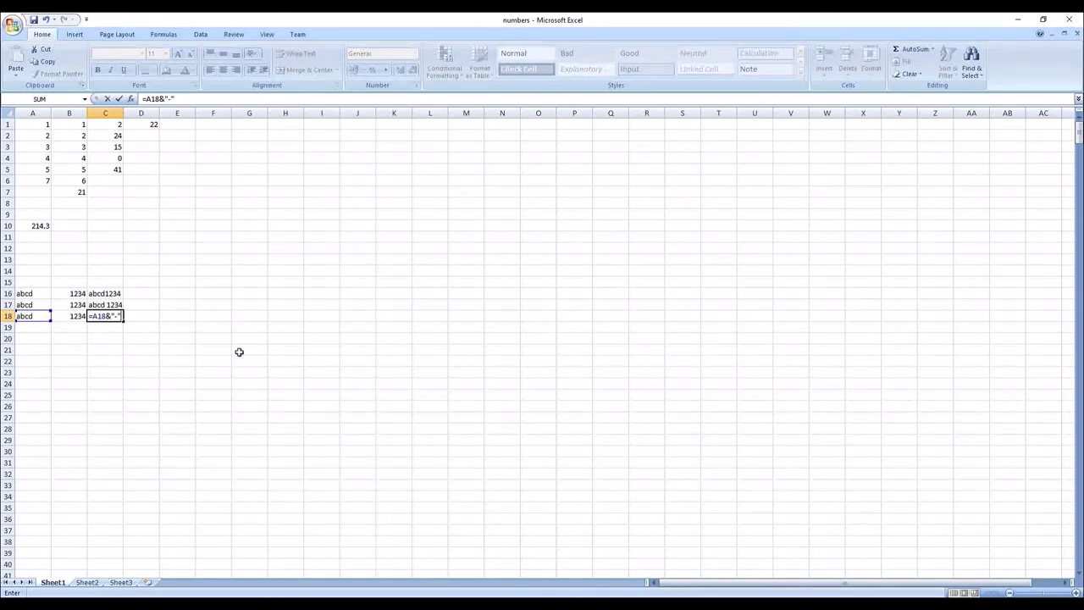
pyautogui.write('&')
pyautogui.click(76, 316)
pyautogui.press('Return')
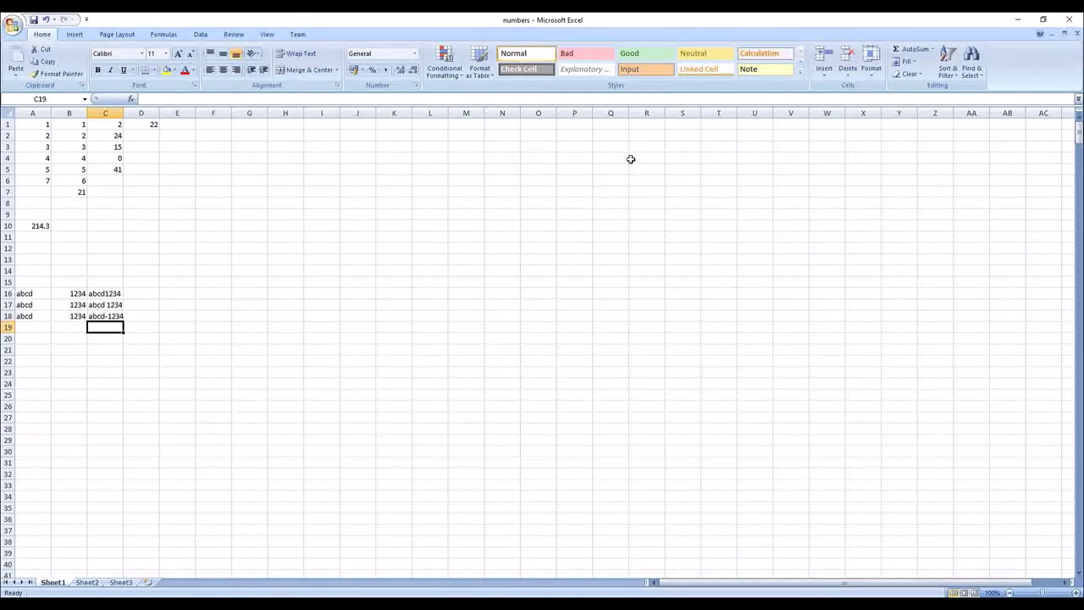
pyautogui.hotkey('ctrl', '`')
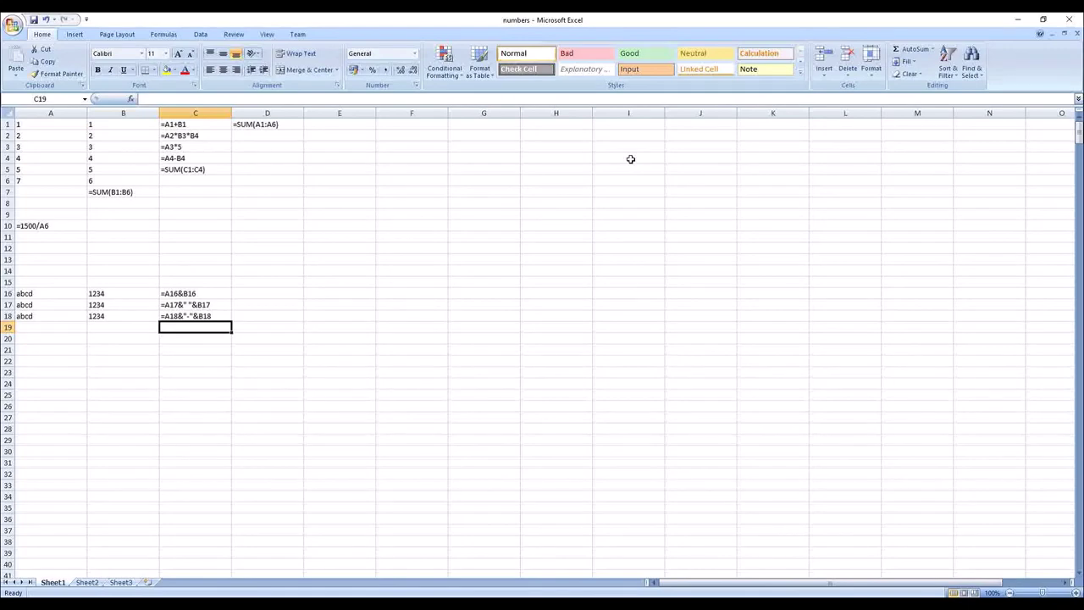